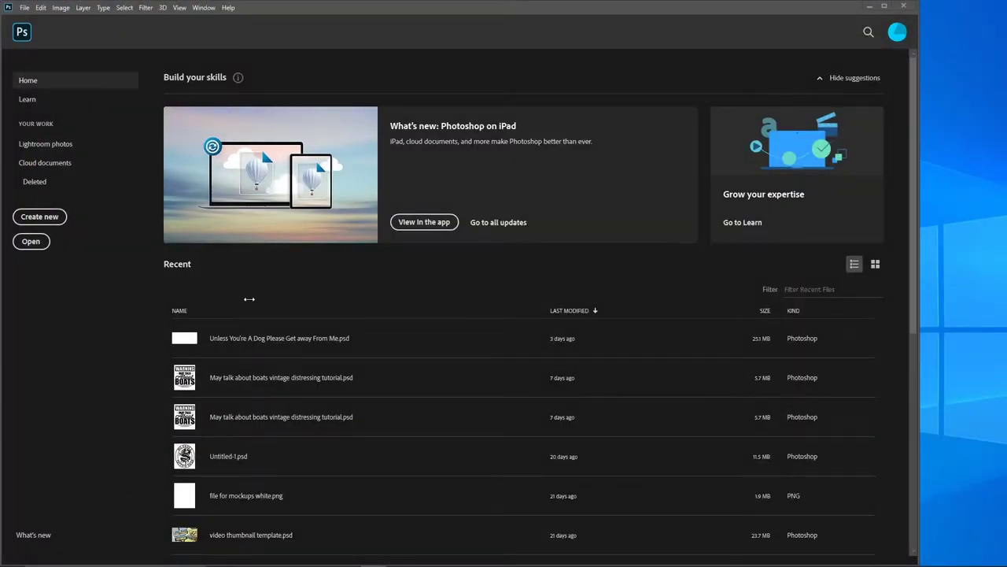
# Step: Create a 4500 × 5400 px, 300 ppi transparent document from the recent T-shirt preset
pyautogui.click(41, 217)
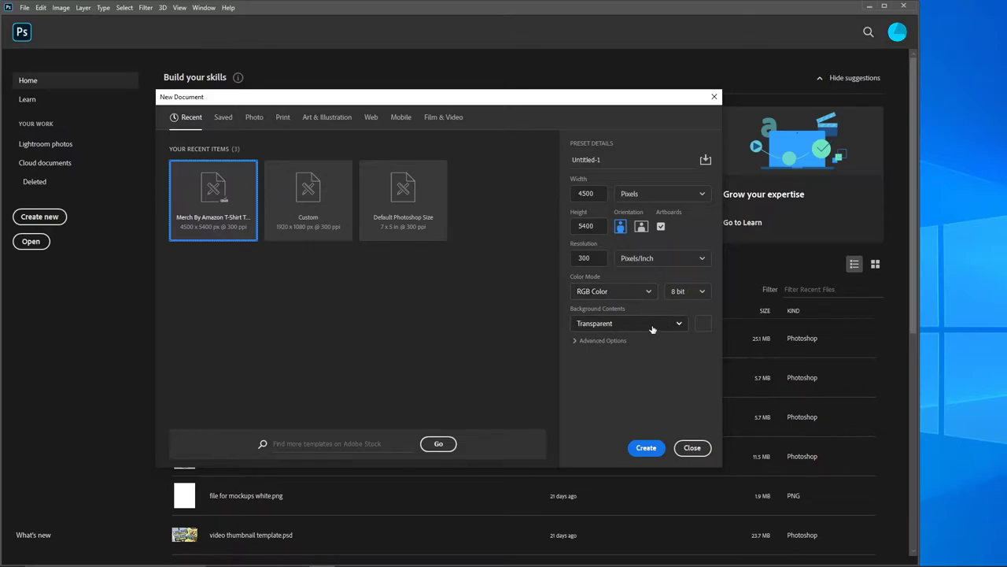
pyautogui.click(647, 449)
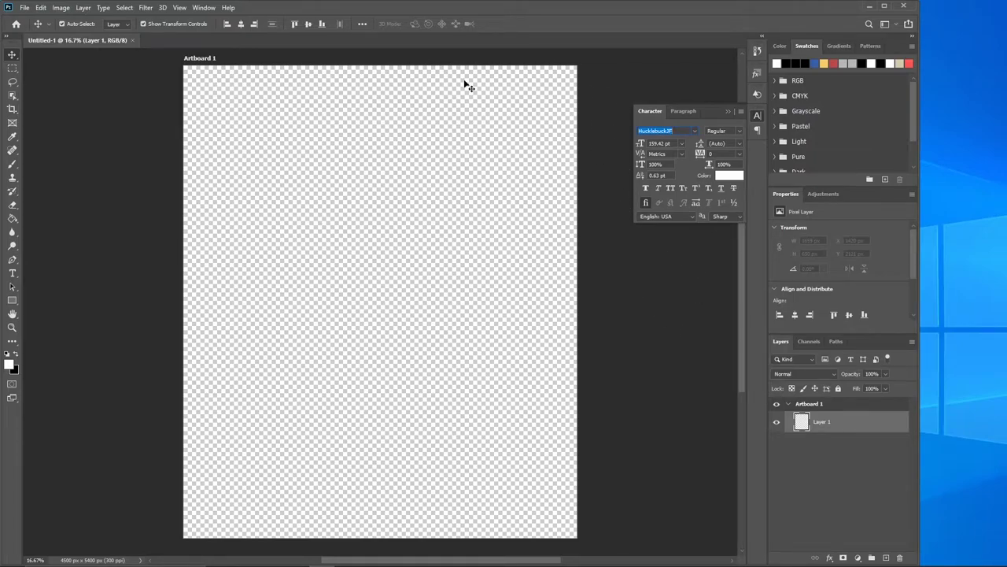
# Step: Go from the Character panel's font list to the Adobe Fonts browse page
pyautogui.click(203, 8)
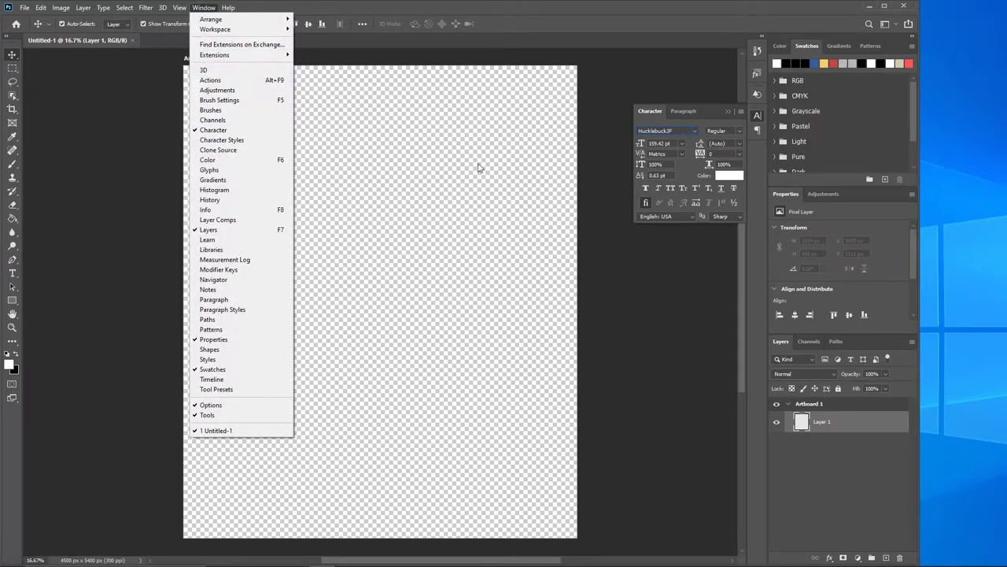
pyautogui.click(714, 112)
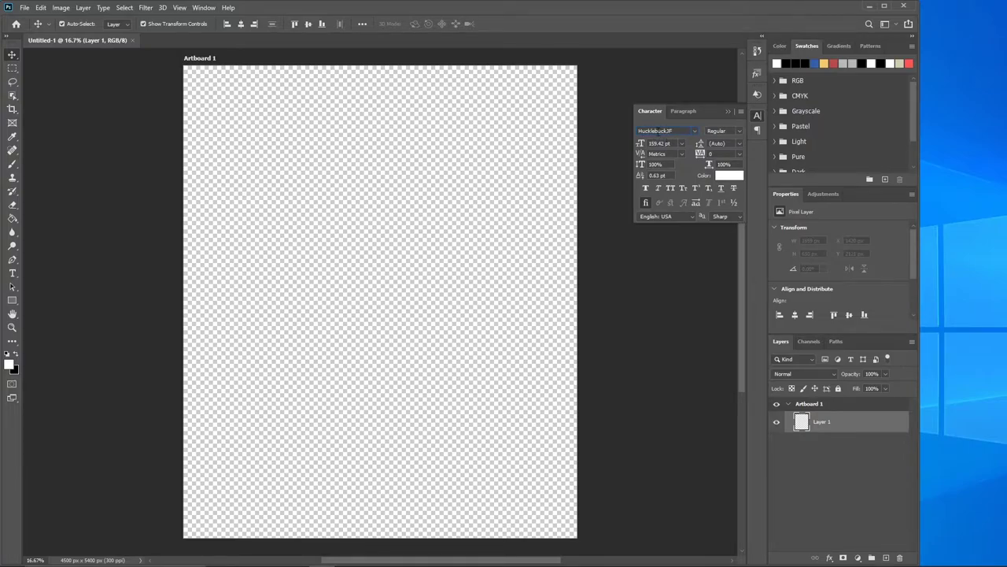
pyautogui.click(694, 134)
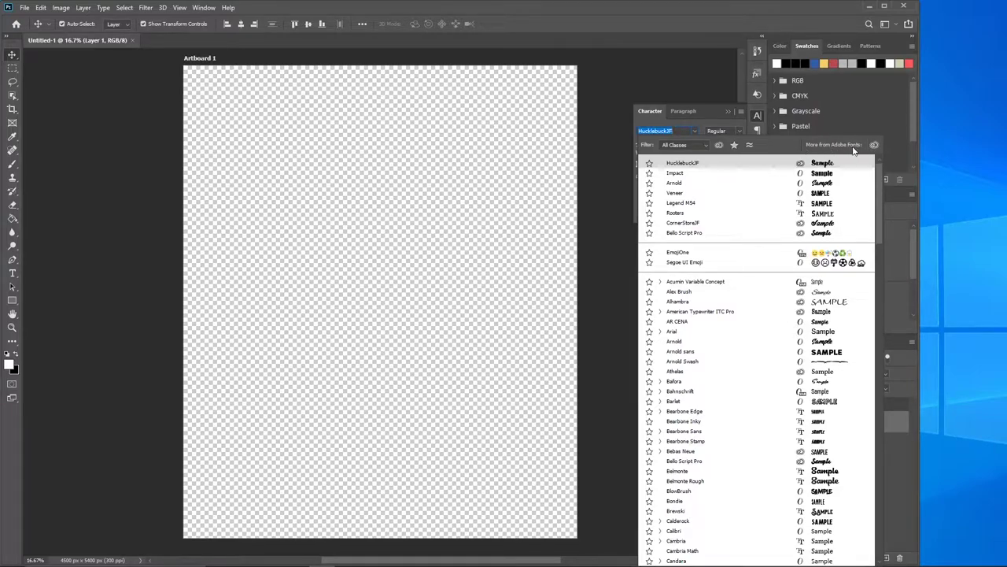
pyautogui.click(873, 148)
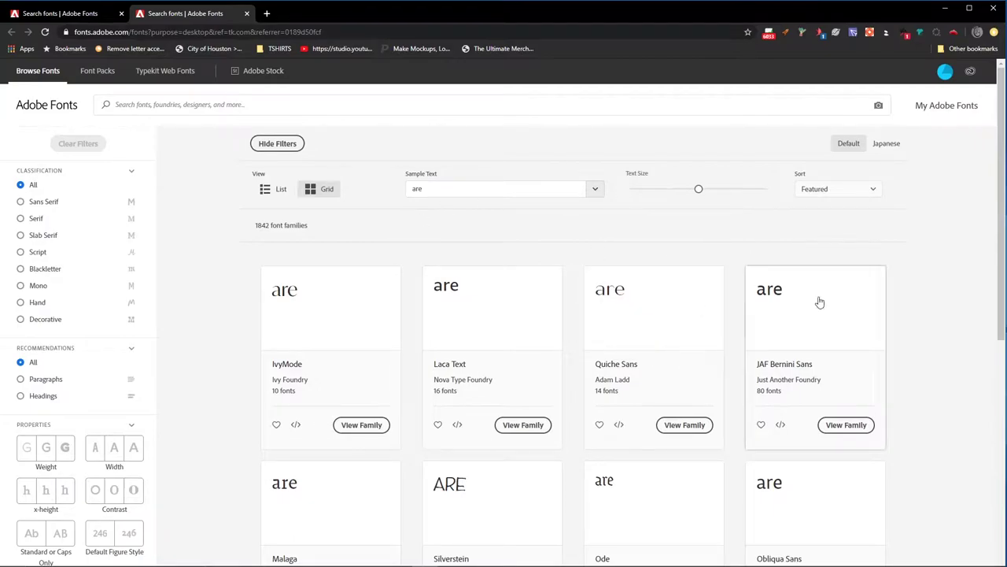
# Step: Search Adobe Fonts for 'HUCK', confirm HucklebuckJF is active, and return to Photoshop
pyautogui.click(227, 104)
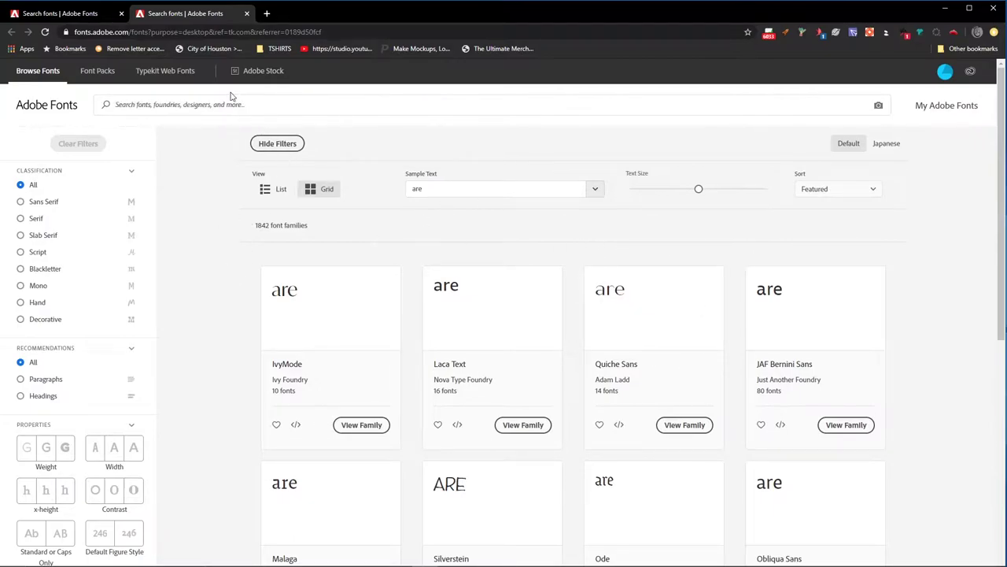
pyautogui.write('H')
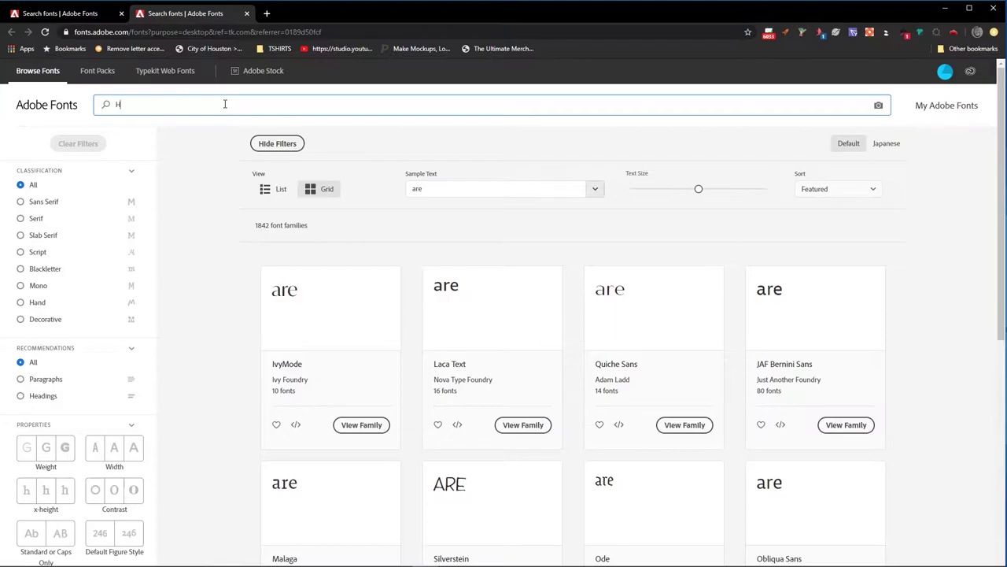
pyautogui.write('UCK')
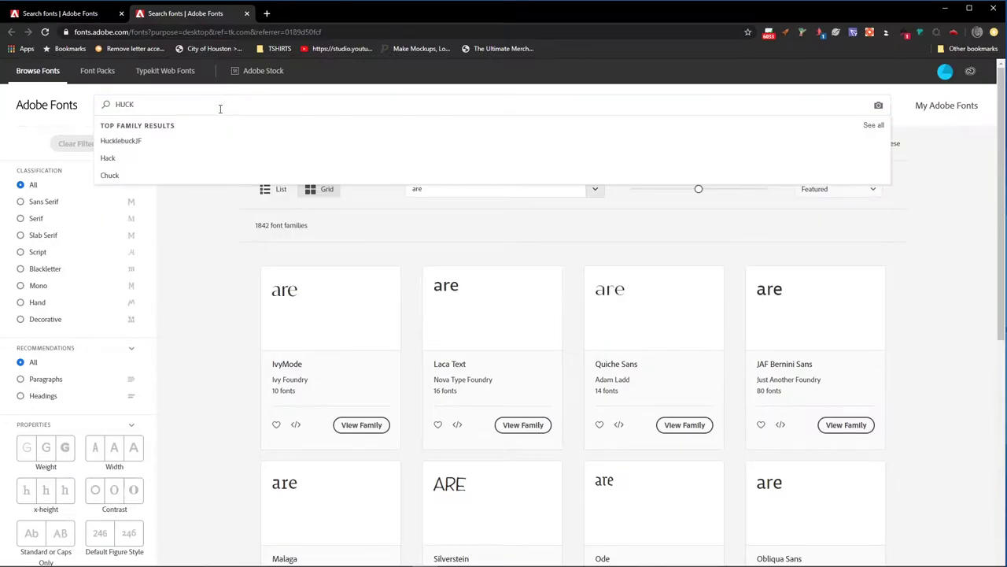
pyautogui.click(114, 143)
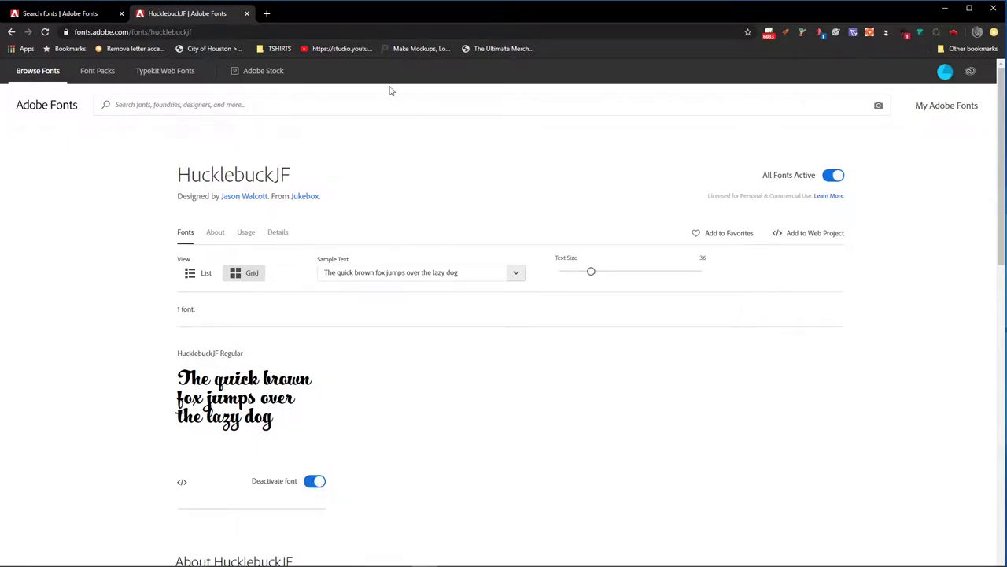
pyautogui.click(945, 11)
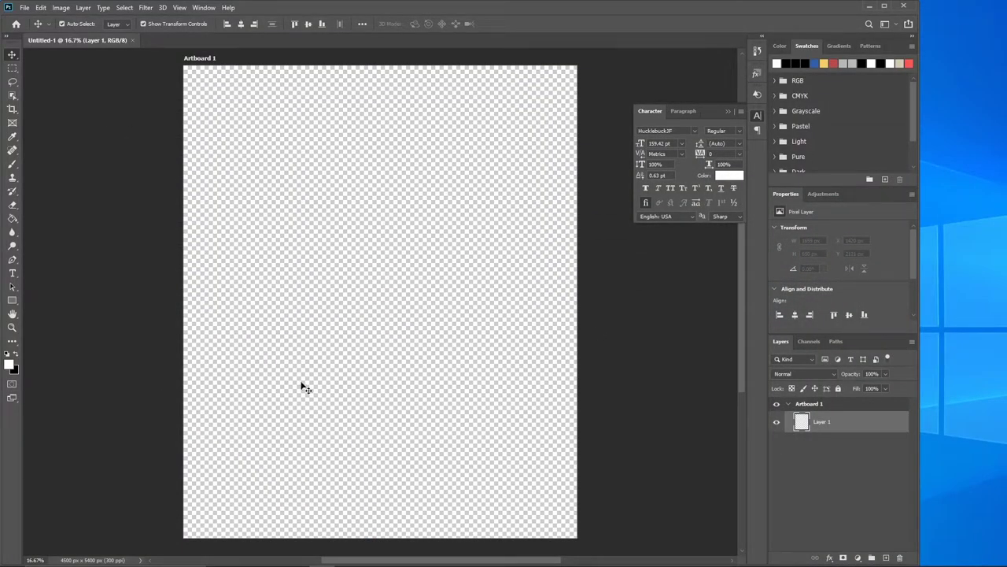
# Step: Switch to the Custom Shape Tool and browse the shape library, cancelling the shape import
pyautogui.click(12, 301)
pyautogui.rightClick(13, 301)
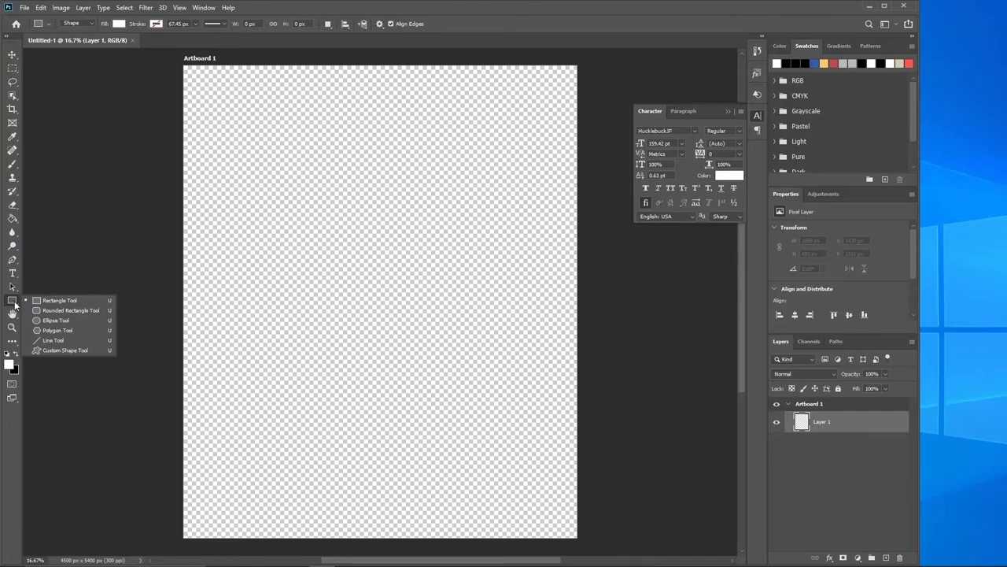
pyautogui.click(53, 350)
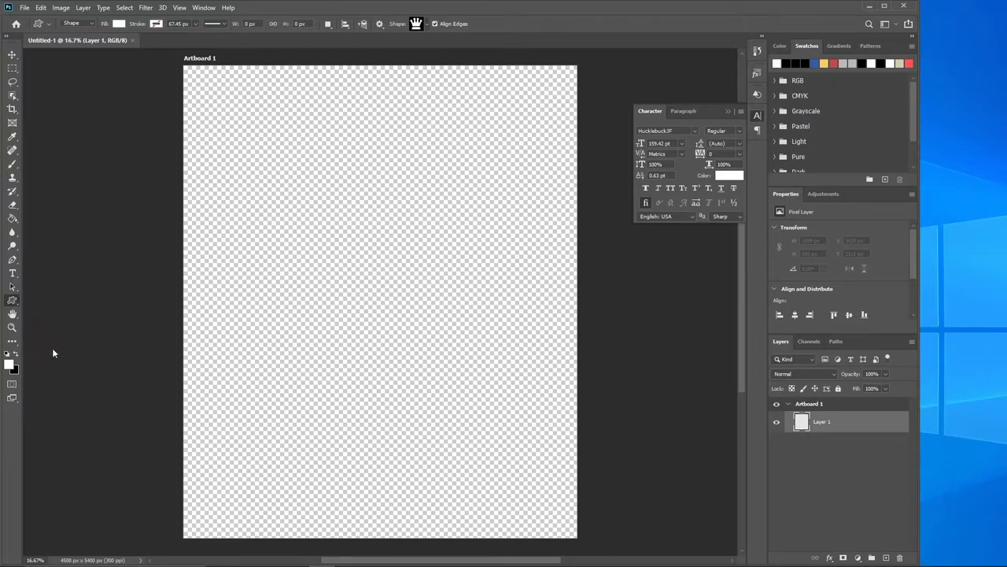
pyautogui.click(429, 25)
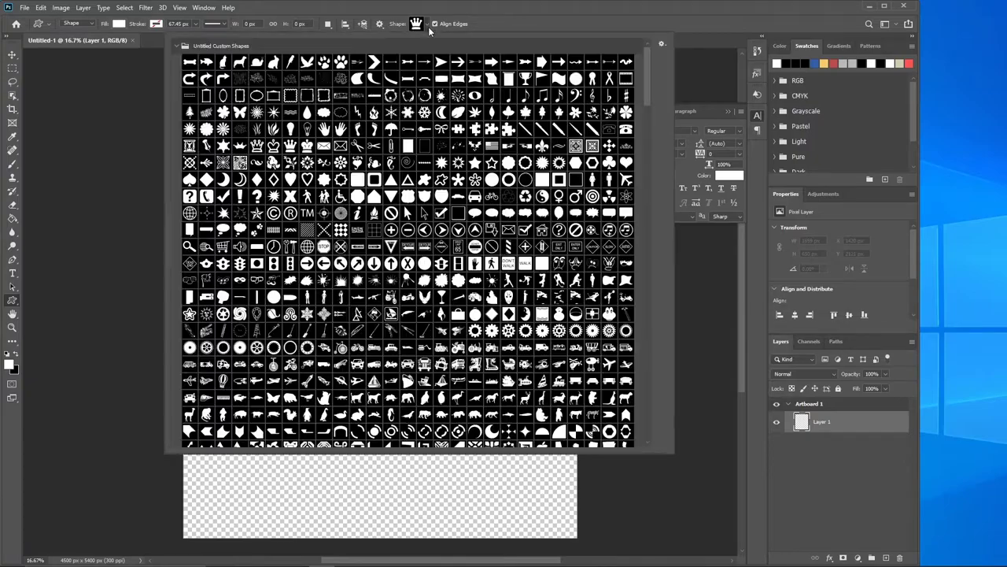
pyautogui.click(662, 45)
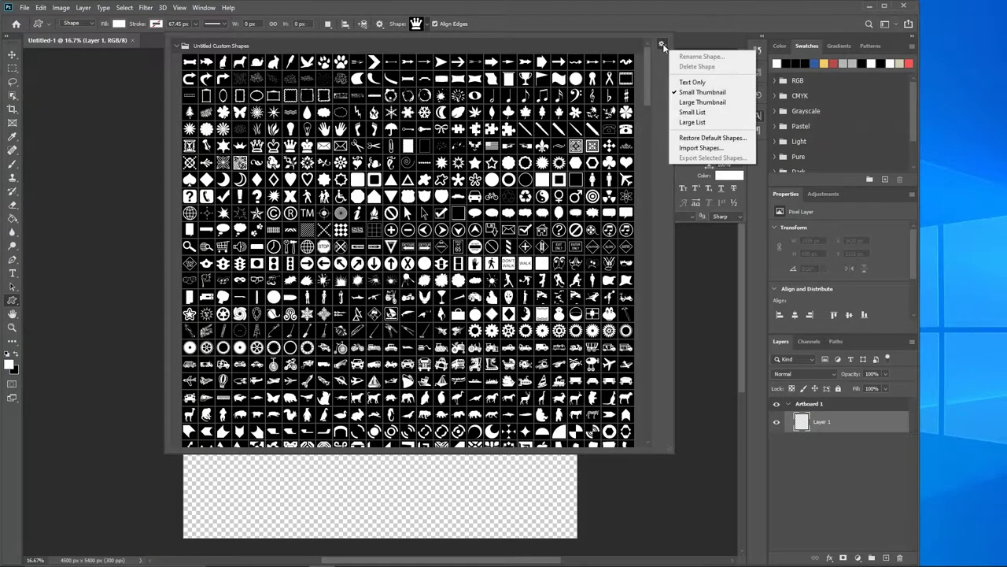
pyautogui.click(685, 149)
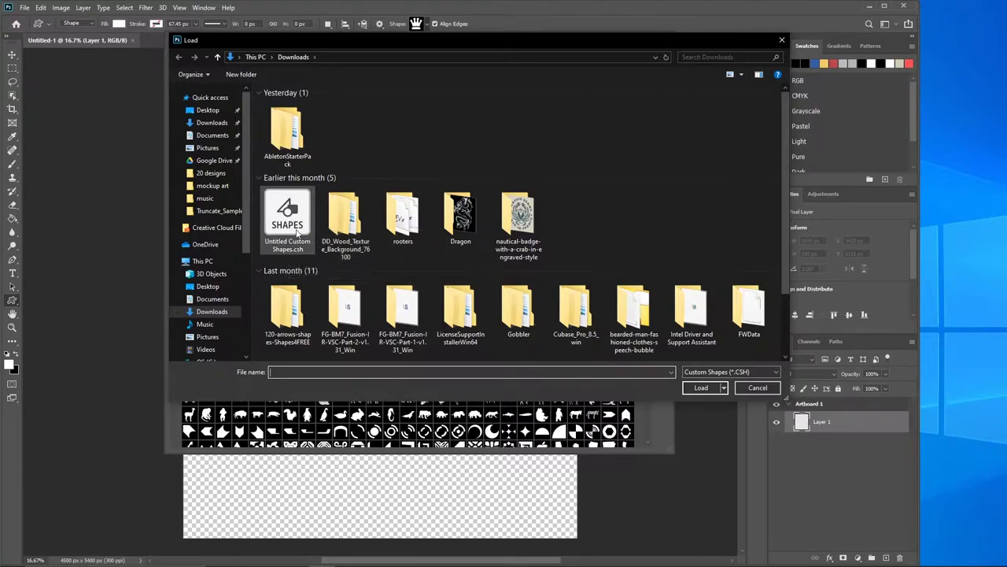
pyautogui.click(755, 388)
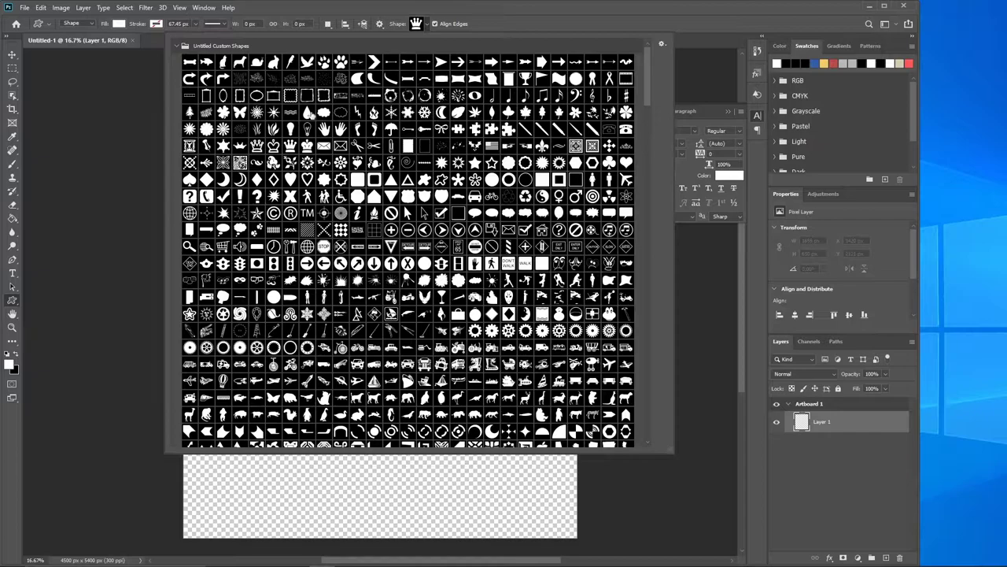
pyautogui.click(697, 27)
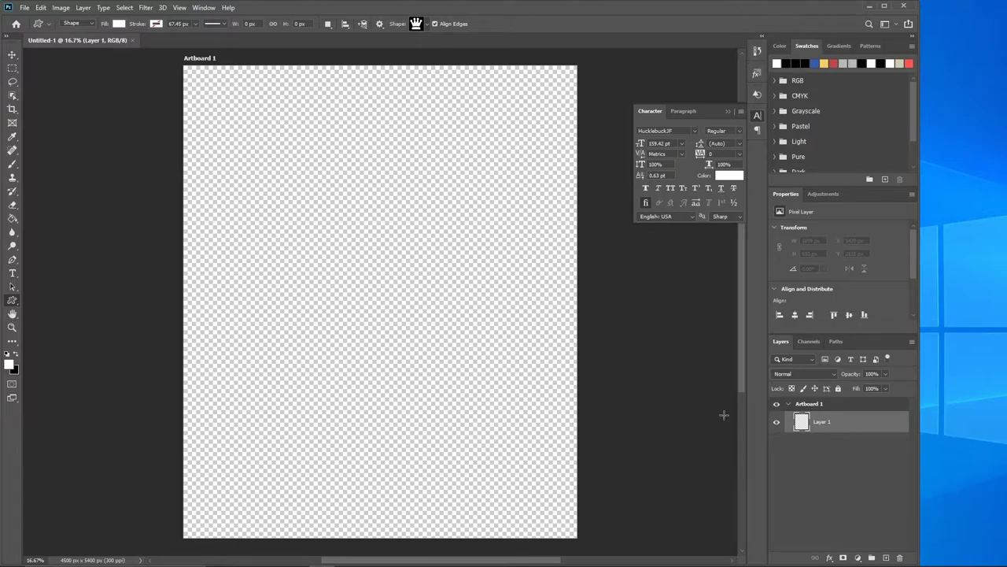
# Step: Rename Layer 1 to BACKGROUND
pyautogui.doubleClick(822, 422)
pyautogui.write('BACKGROUND')
pyautogui.click(822, 453)
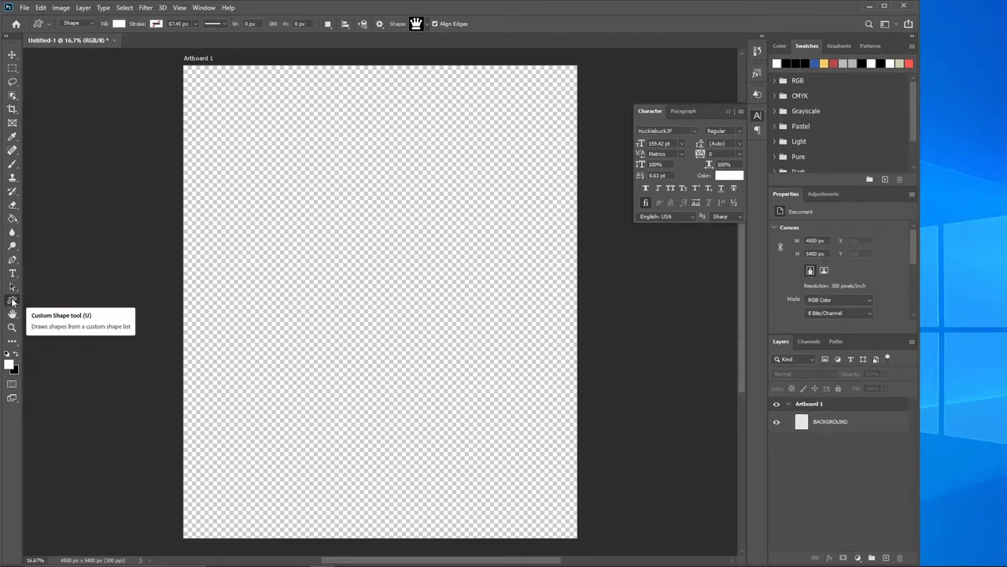
# Step: Draw a black-filled, no-stroke rectangle covering the whole artboard
pyautogui.rightClick(13, 301)
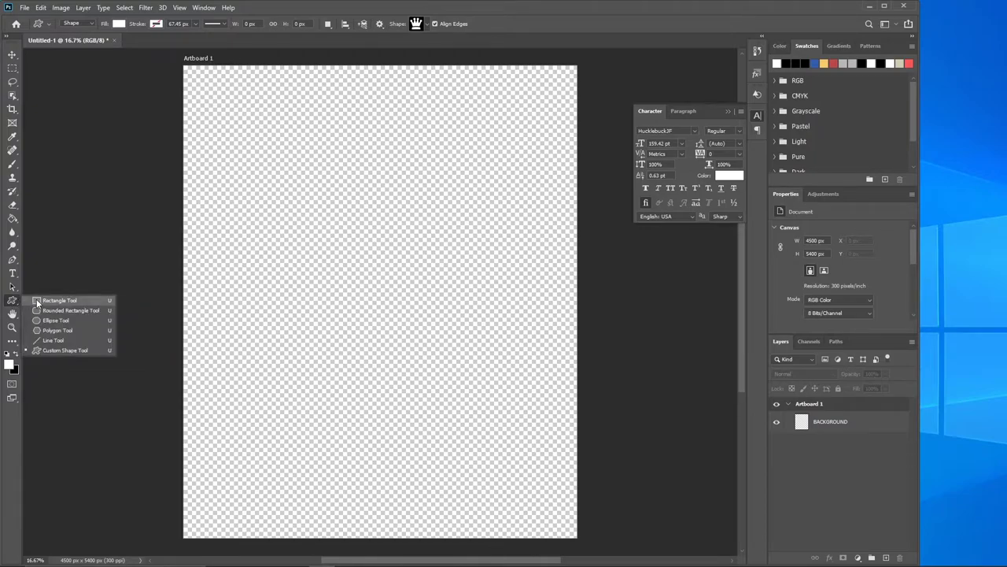
pyautogui.click(35, 299)
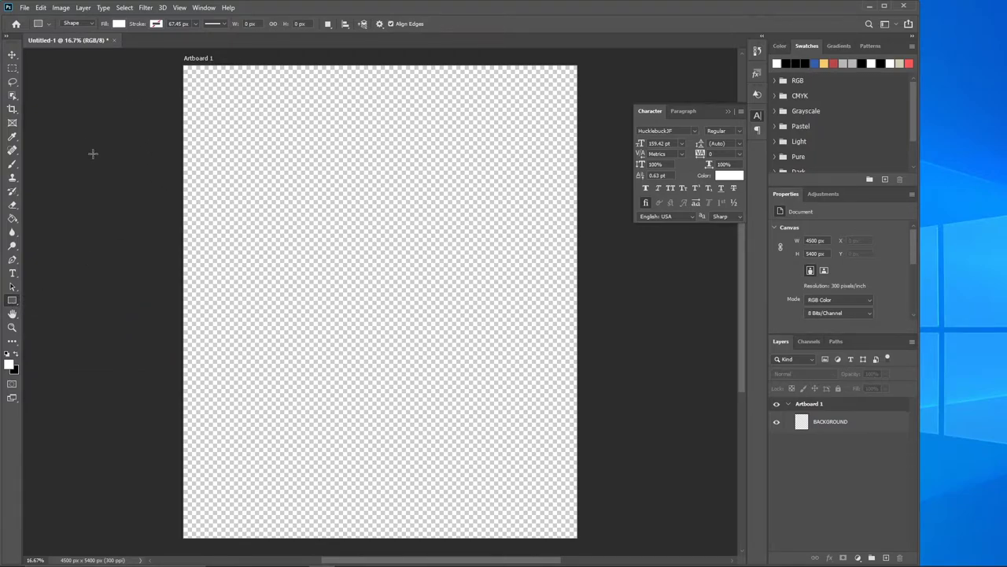
pyautogui.click(118, 26)
pyautogui.click(77, 78)
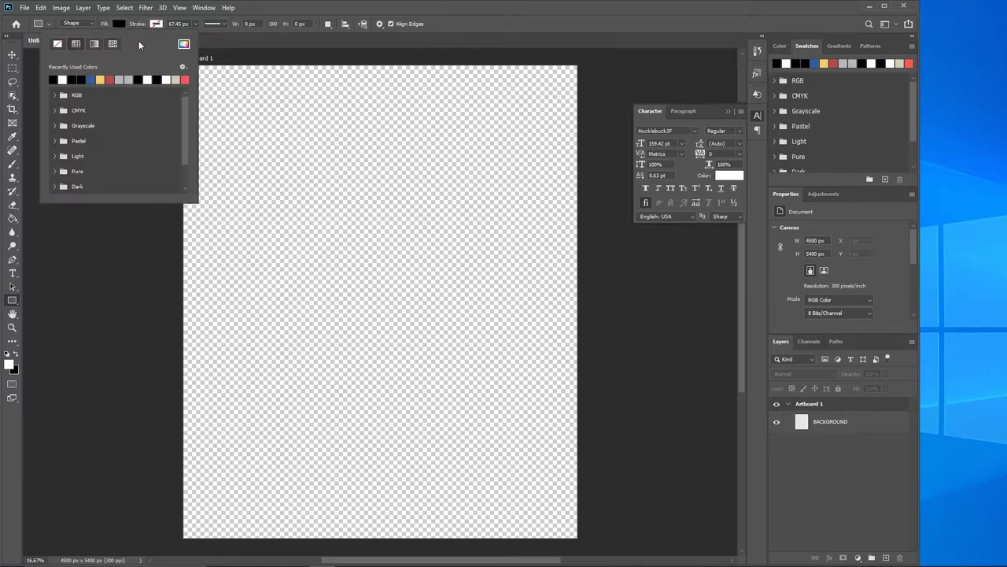
pyautogui.click(155, 23)
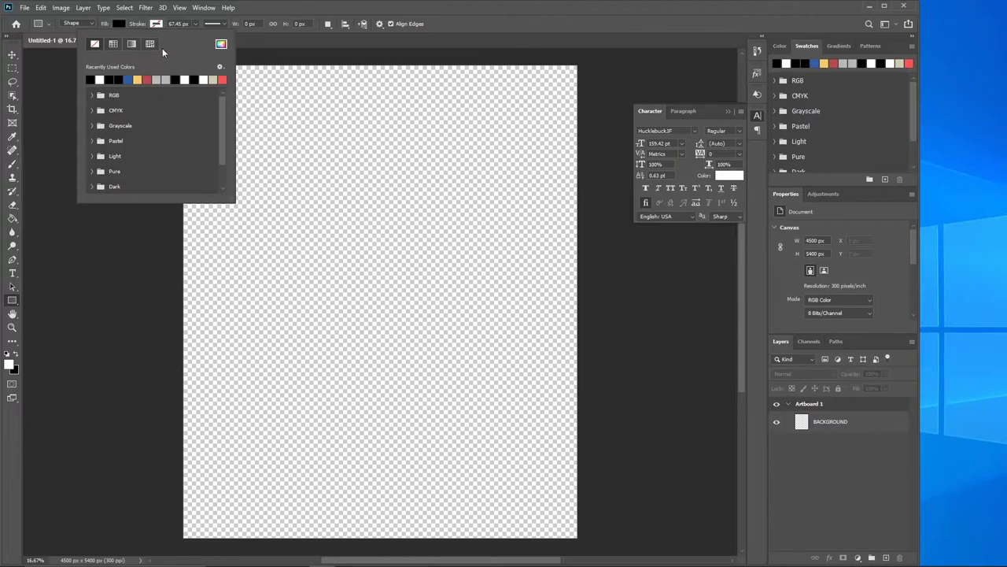
pyautogui.click(293, 8)
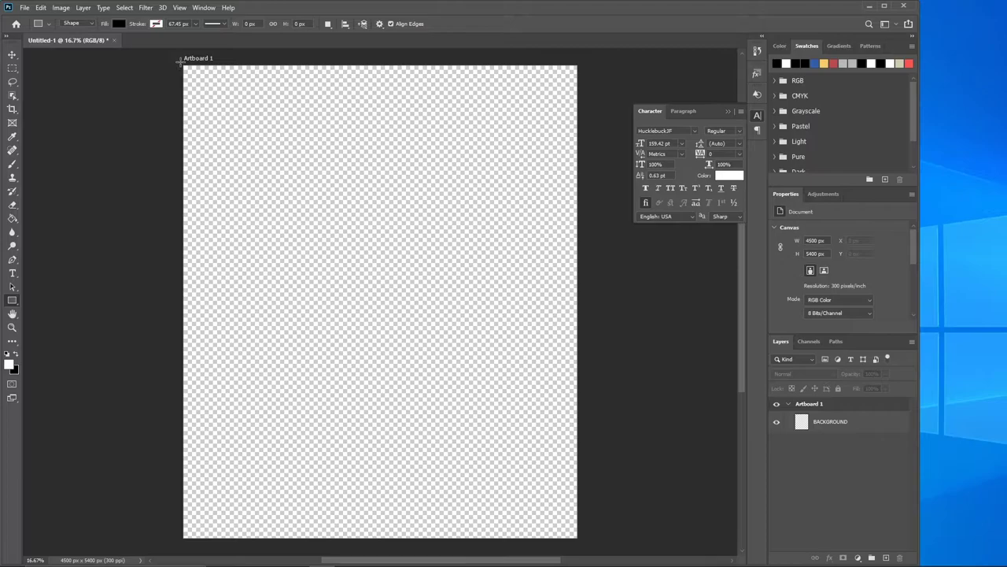
pyautogui.moveTo(179, 62); pyautogui.dragTo(582, 541)
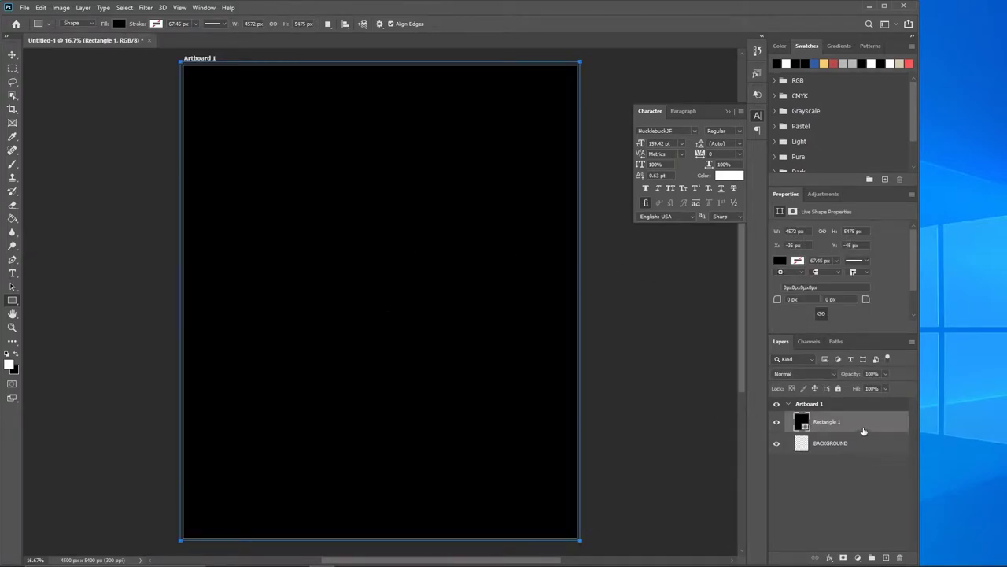
# Step: Delete the old empty BACKGROUND layer and rename Rectangle 1 to BACKGROUND
pyautogui.click(826, 447)
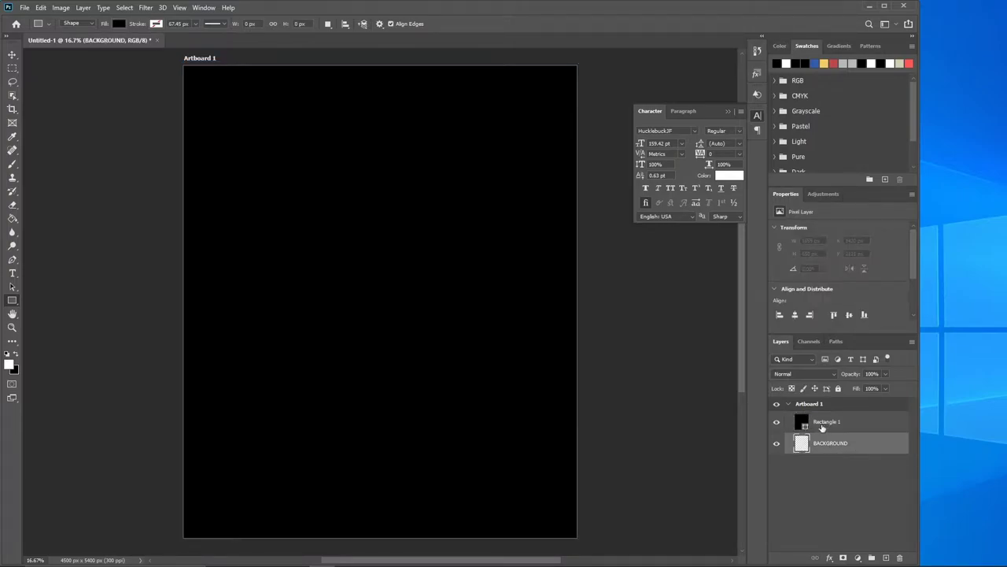
pyautogui.moveTo(818, 449); pyautogui.dragTo(904, 558)
pyautogui.doubleClick(838, 422)
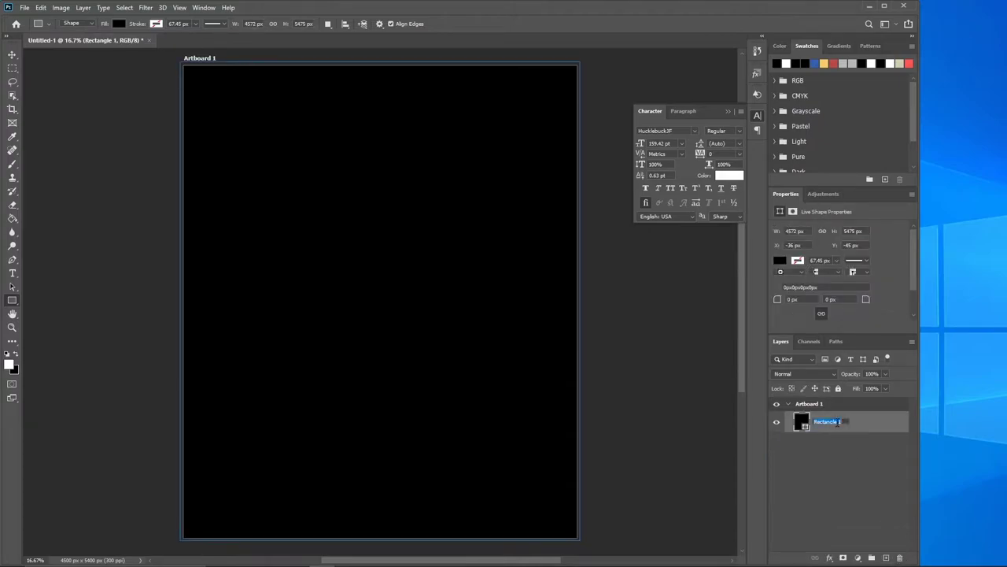
pyautogui.write('BACKGROUND')
pyautogui.press('Return')
pyautogui.click(874, 481)
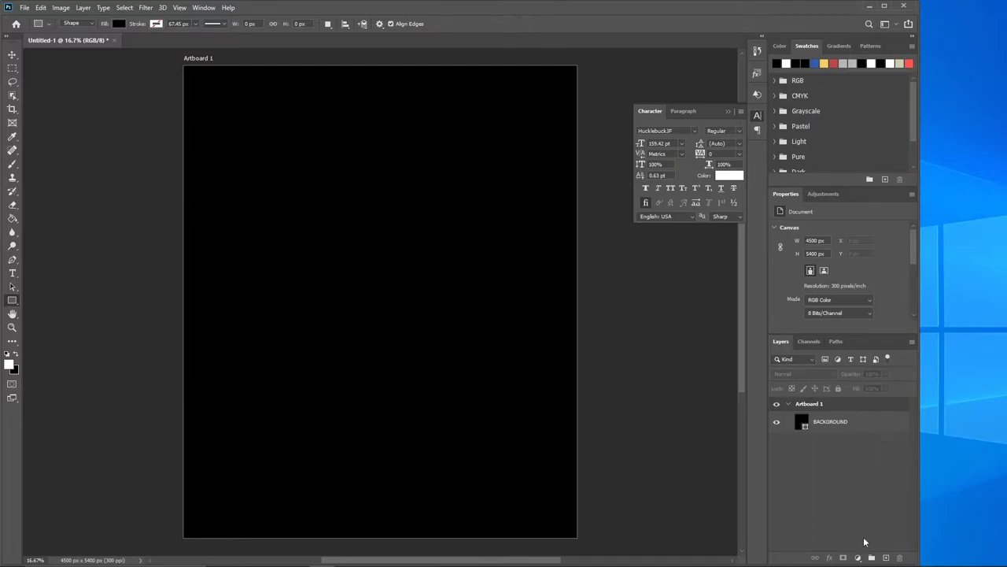
# Step: Add a new layer and set the Type tool to Impact with white text colour
pyautogui.click(886, 557)
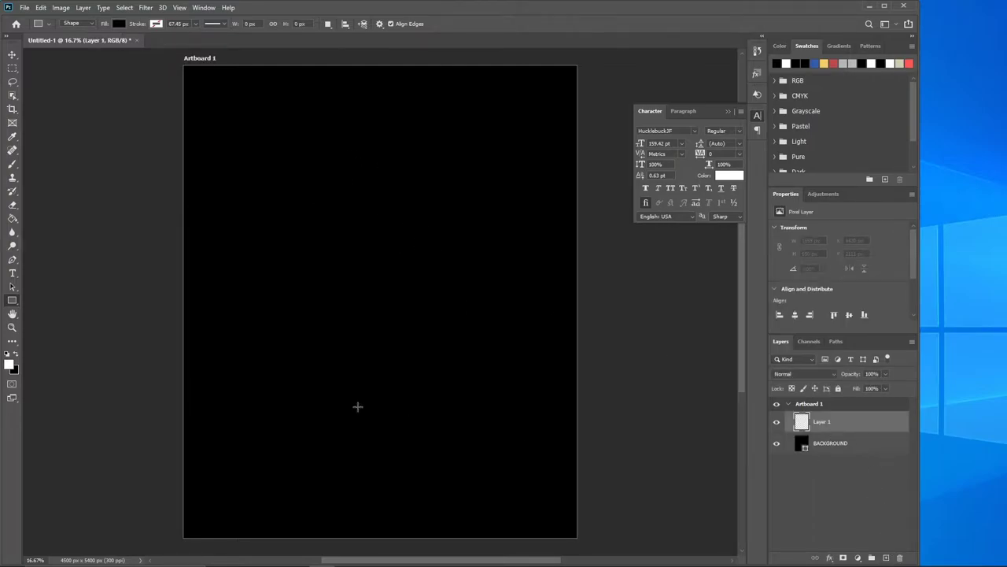
pyautogui.click(13, 274)
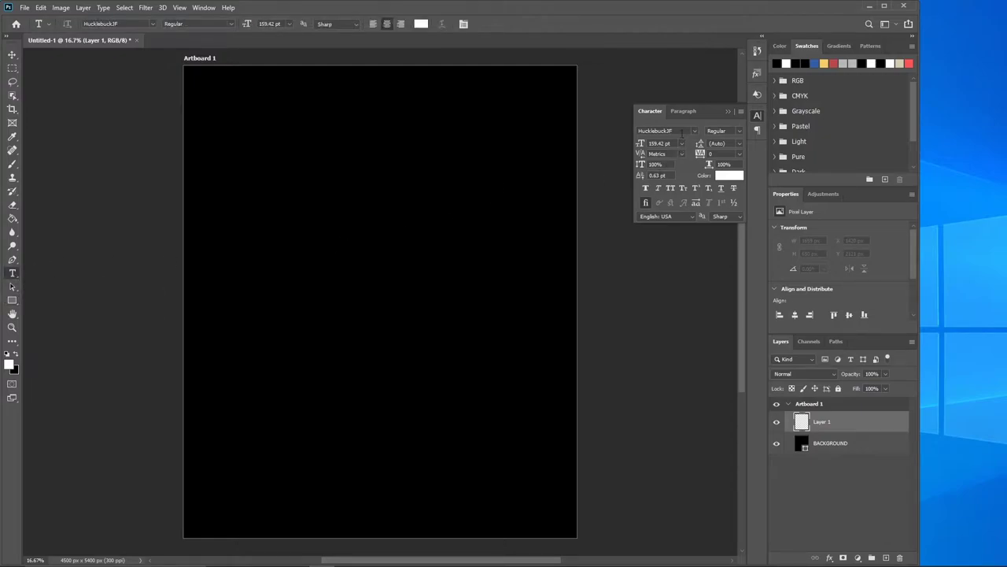
pyautogui.click(203, 8)
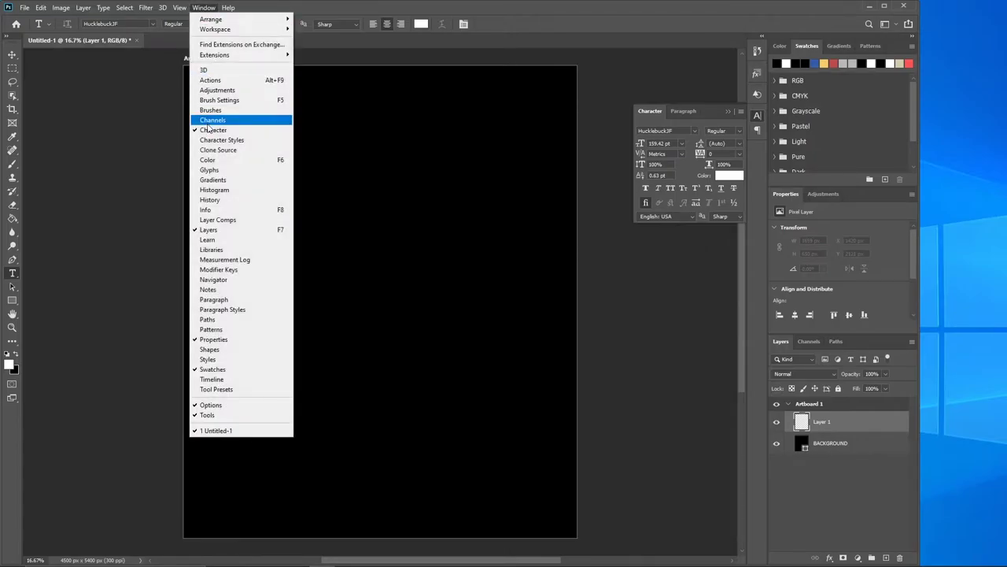
pyautogui.click(598, 29)
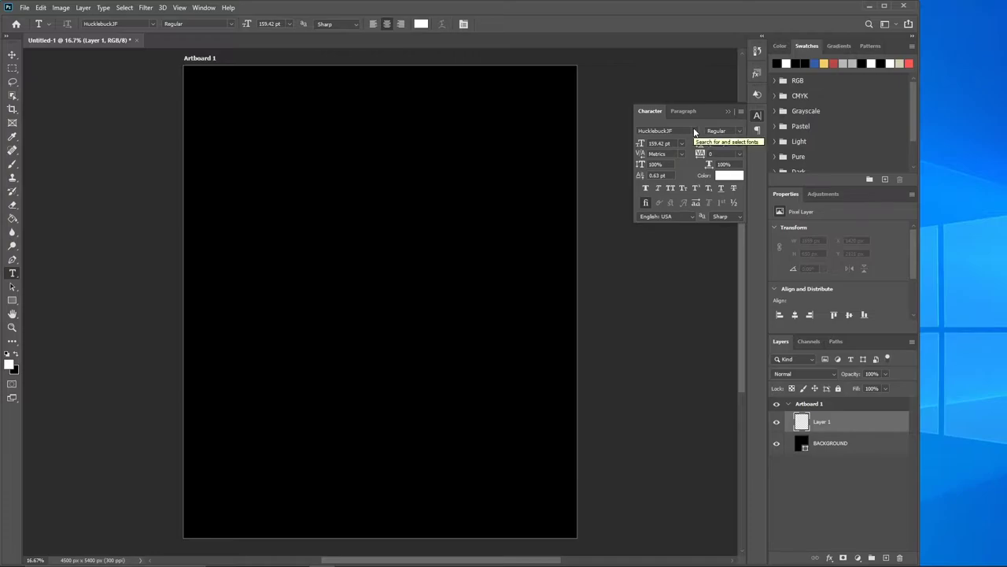
pyautogui.click(694, 131)
pyautogui.click(683, 172)
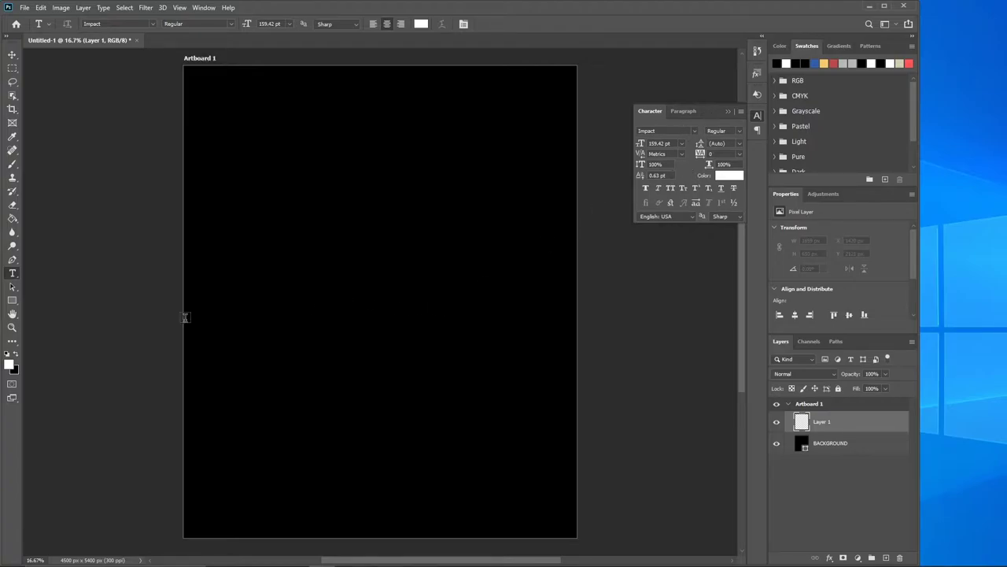
pyautogui.click(8, 356)
pyautogui.click(15, 355)
# Step: Type LEGENDS in white Impact near the top of the artboard
pyautogui.click(369, 180)
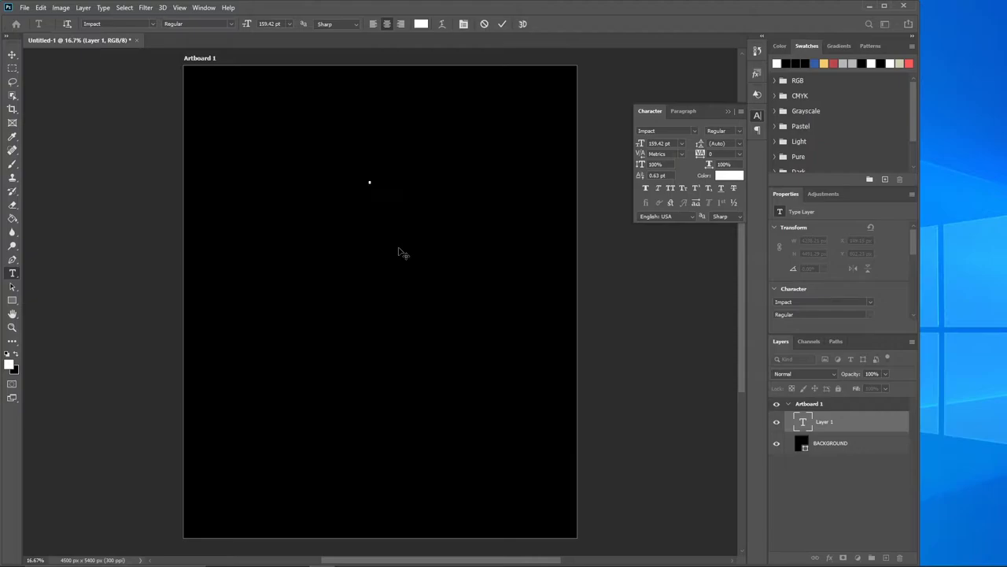
pyautogui.write('LEGENDS')
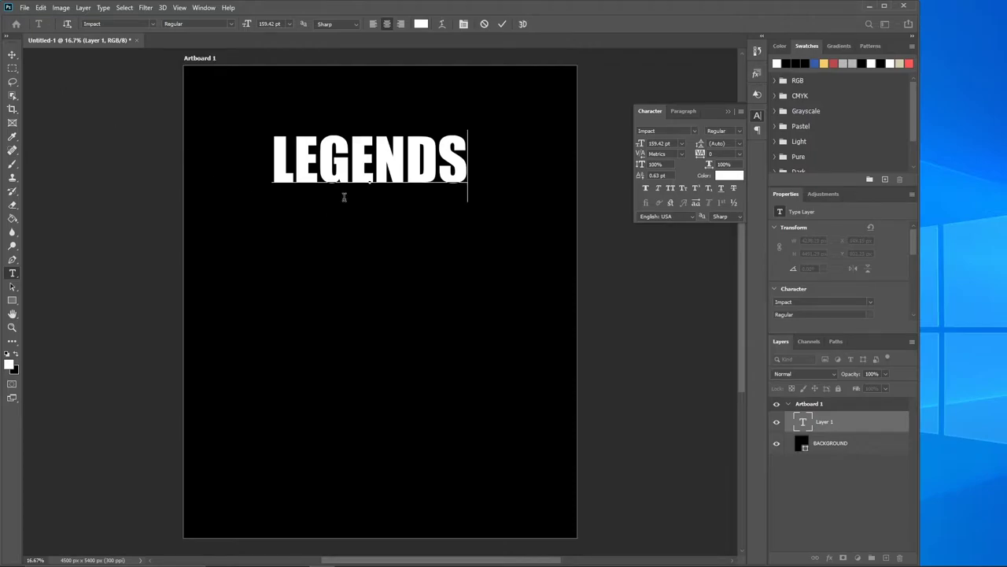
pyautogui.click(13, 55)
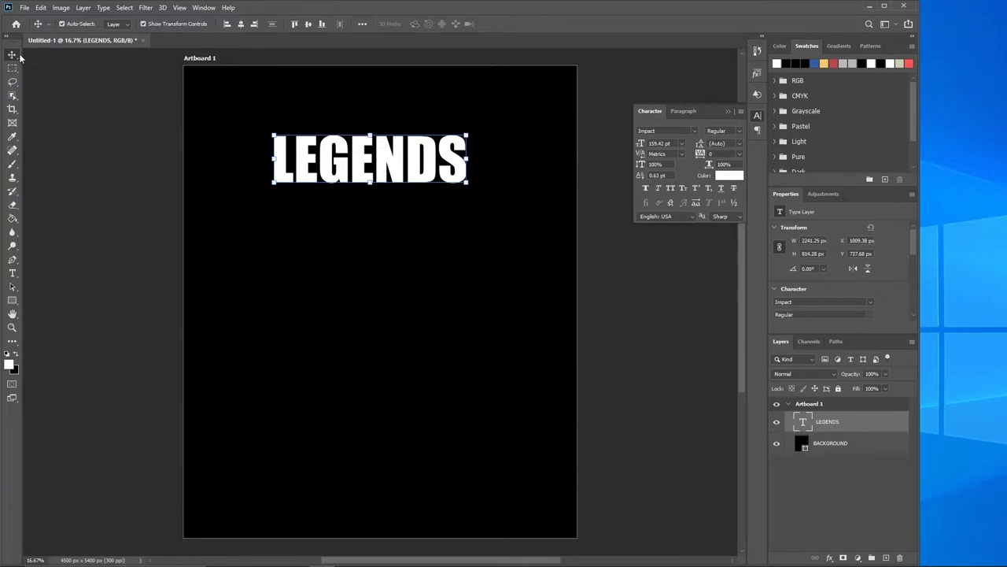
# Step: Centre LEGENDS horizontally near the top of the artboard
pyautogui.moveTo(329, 166); pyautogui.dragTo(350, 178)
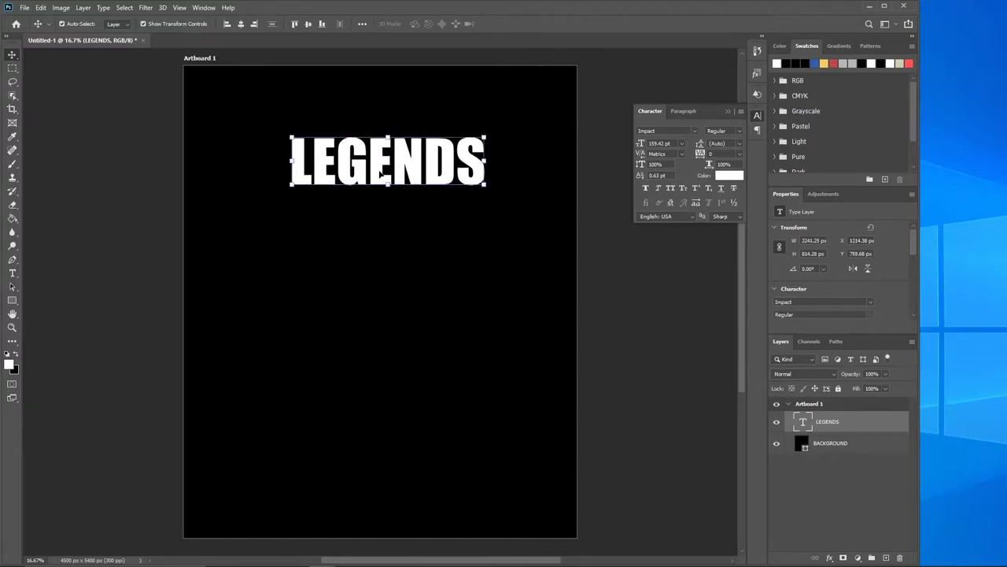
pyautogui.click(61, 25)
pyautogui.moveTo(375, 167)
pyautogui.mouseDown()
pyautogui.moveTo(376, 213)
pyautogui.moveTo(378, 157)
pyautogui.mouseUp()
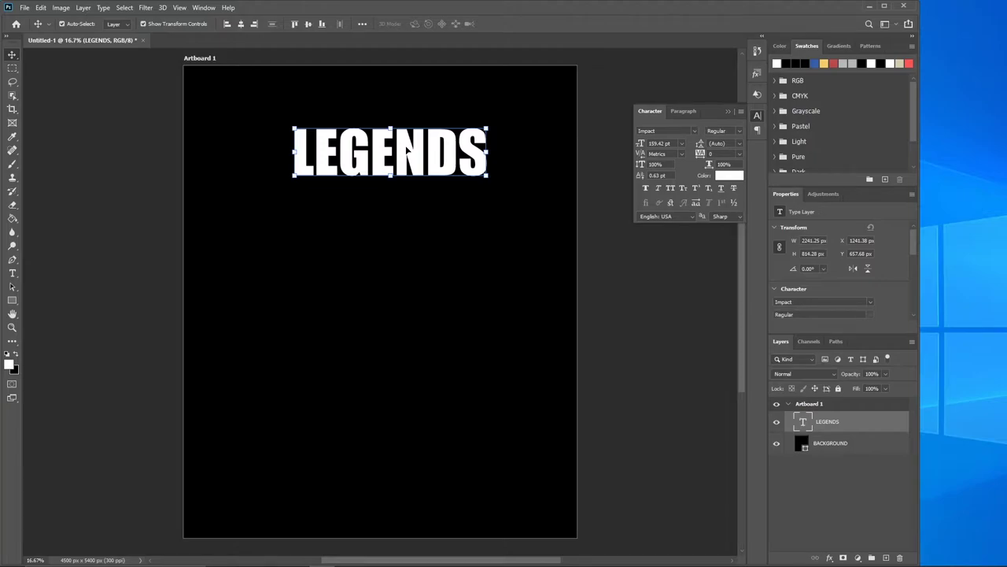
pyautogui.moveTo(406, 155); pyautogui.dragTo(395, 157)
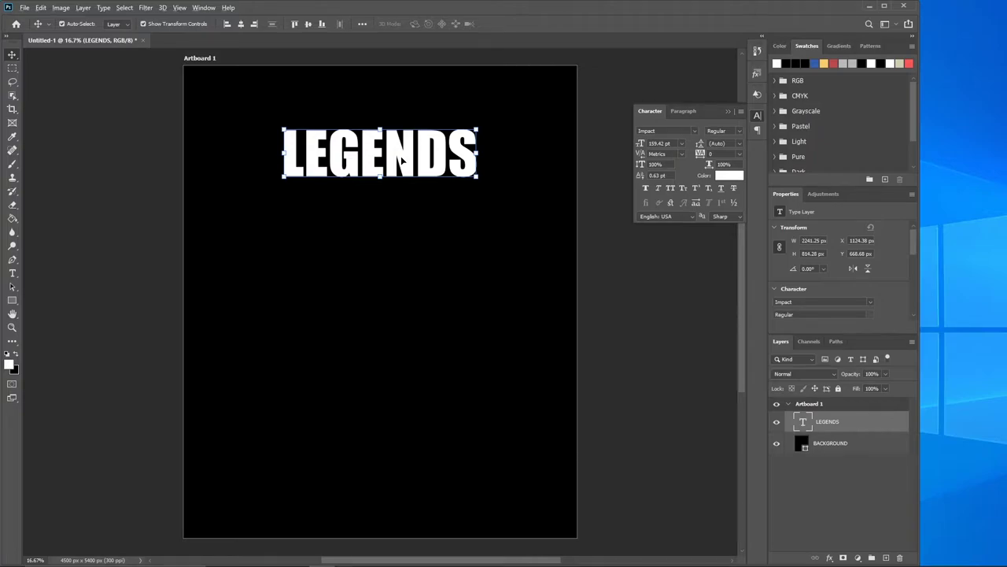
# Step: Duplicate LEGENDS downward into stacked copies and select the bottom line's text
pyautogui.moveTo(402, 160); pyautogui.dragTo(403, 221)
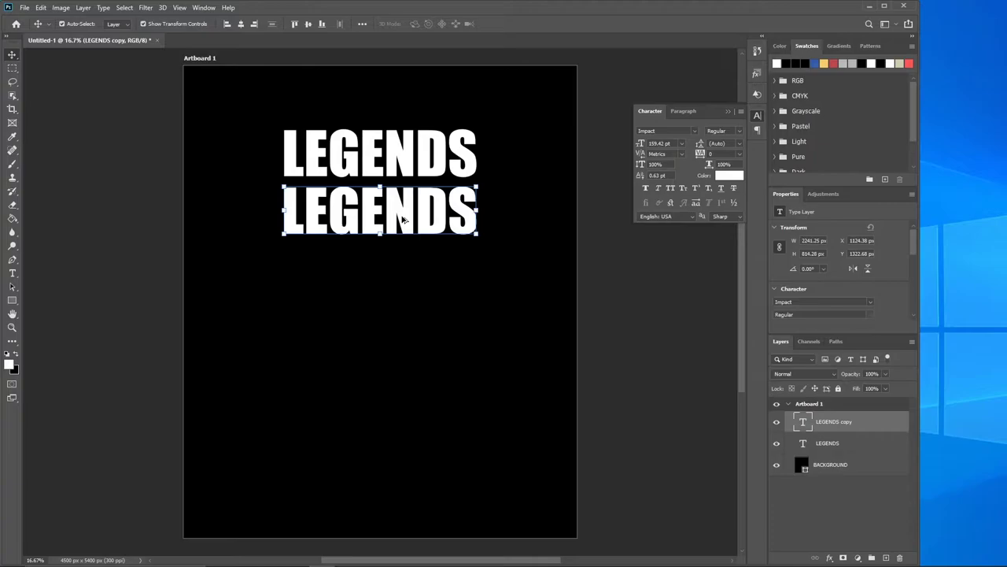
pyautogui.moveTo(402, 219); pyautogui.dragTo(408, 337)
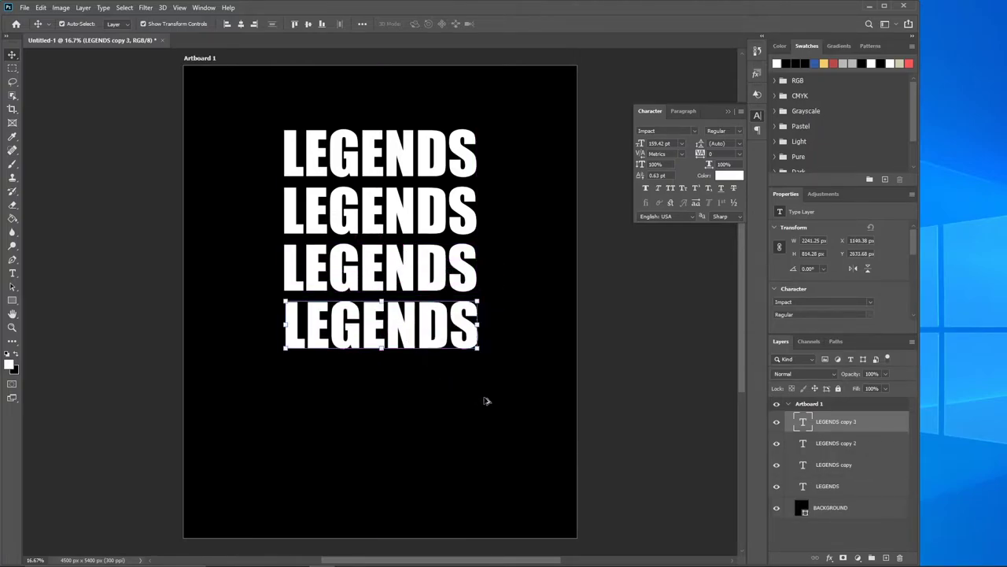
pyautogui.doubleClick(803, 424)
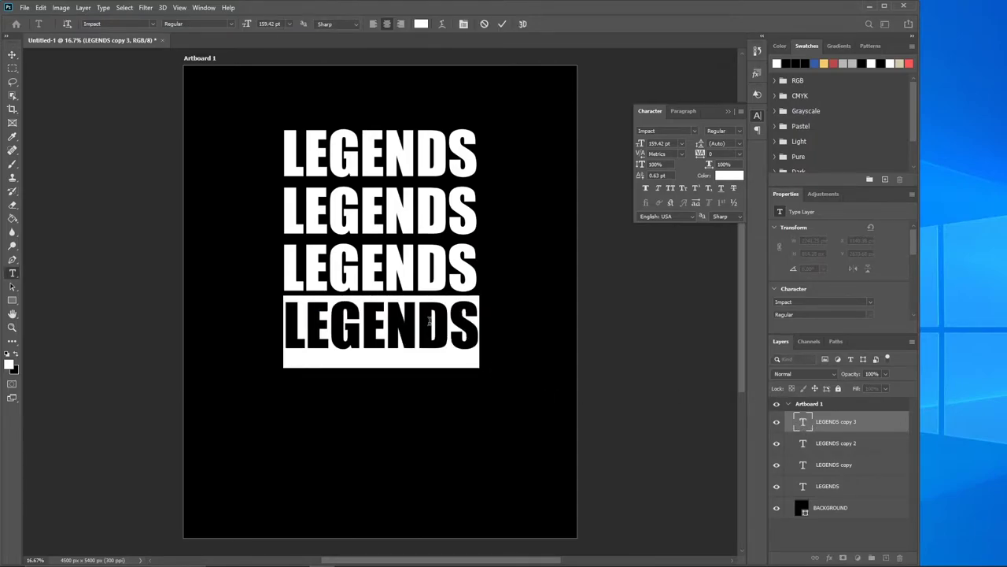
# Step: Reword the bottom line to MARCH and the third line to BORN IN
pyautogui.write('MARCH')
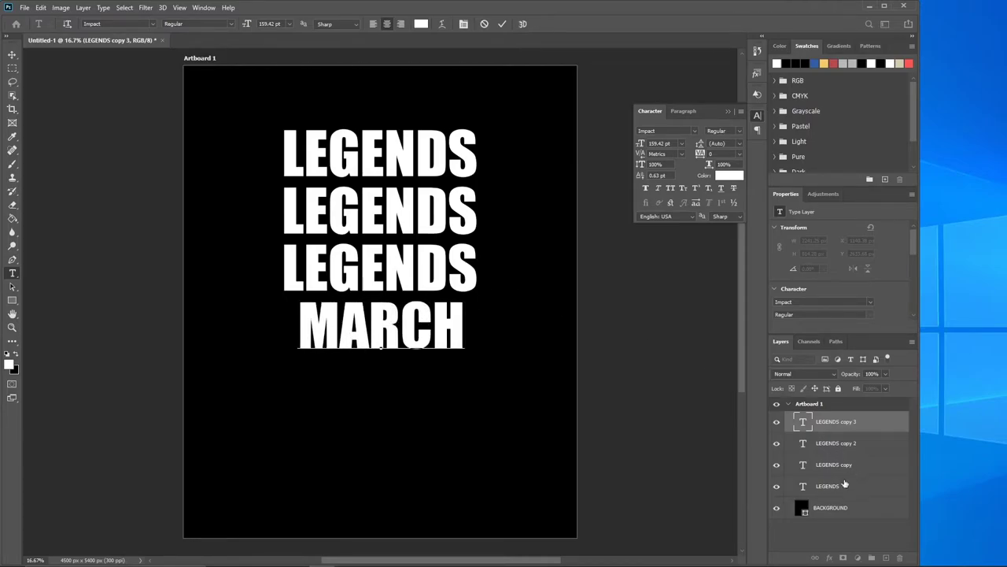
pyautogui.doubleClick(802, 446)
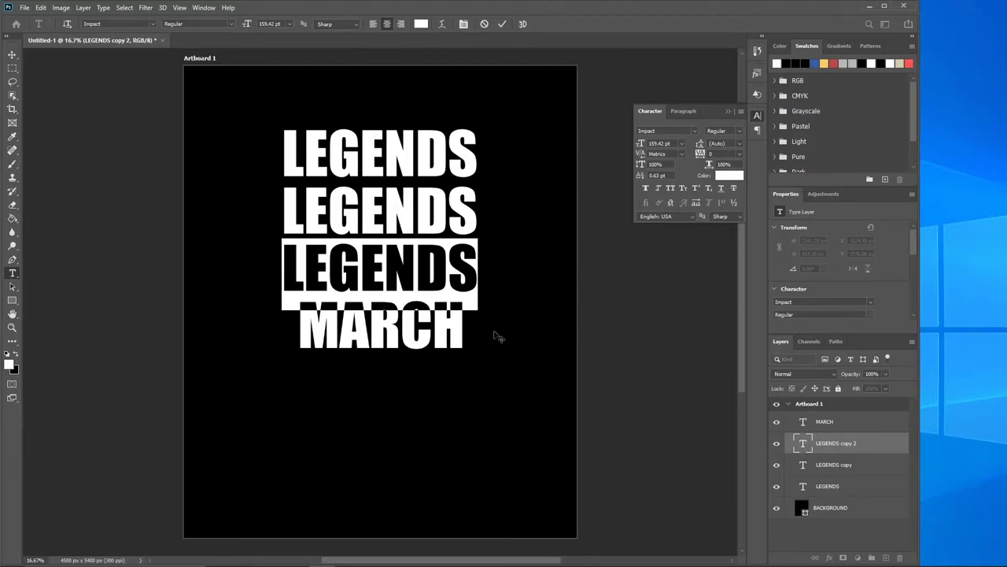
pyautogui.write('BORN IN')
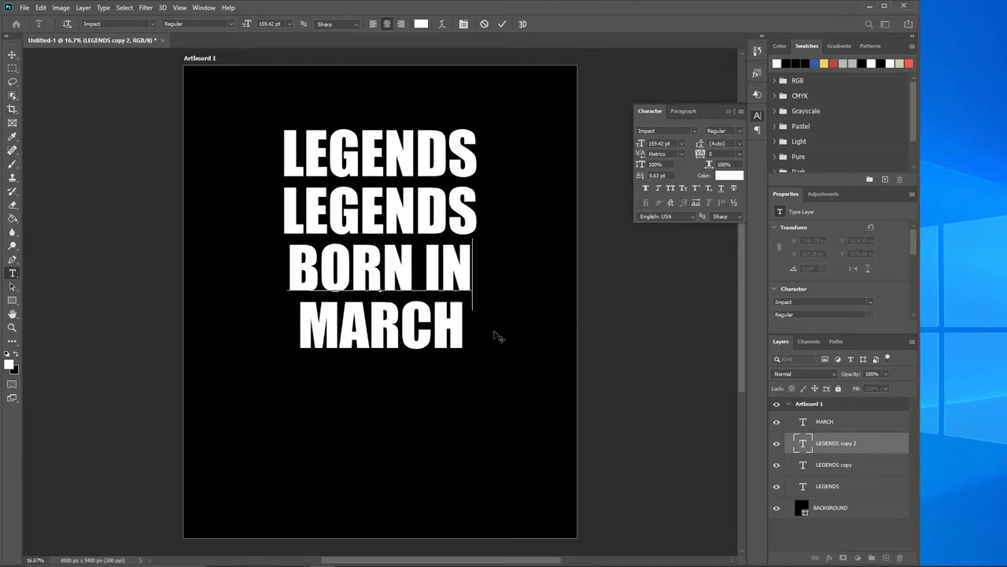
pyautogui.click(802, 466)
pyautogui.press('v')
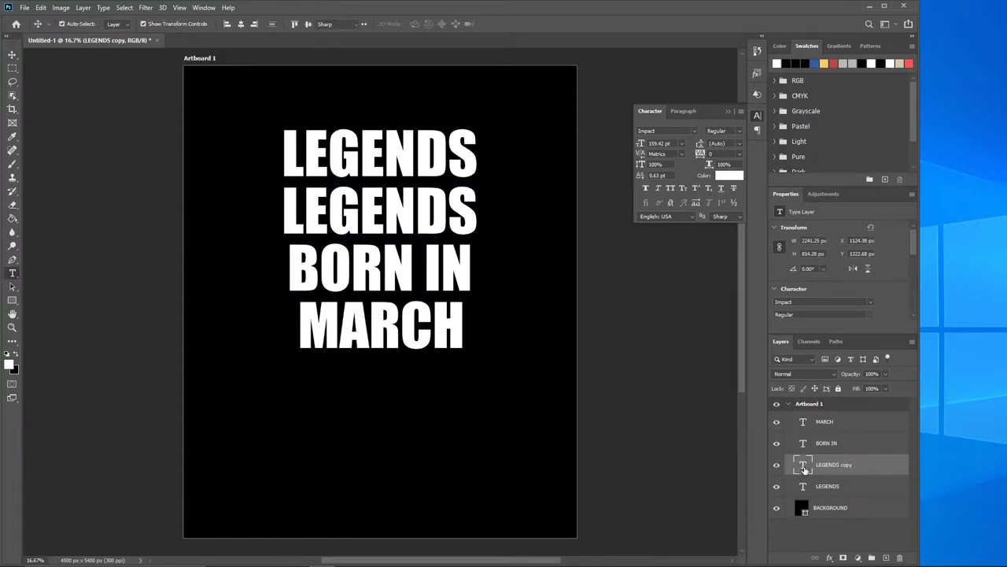
pyautogui.doubleClick(803, 466)
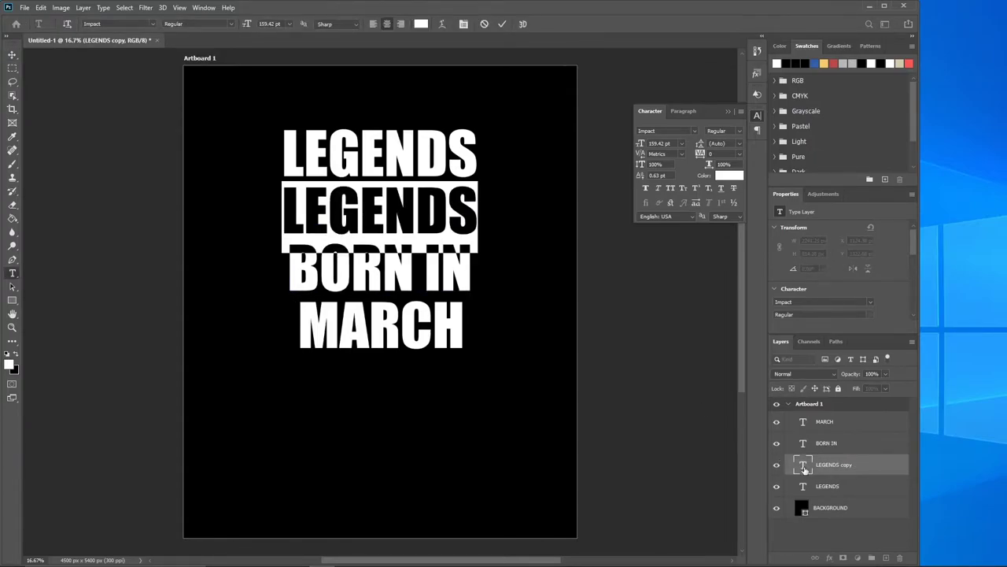
# Step: Set the second line in HucklebuckJF and retype it as lowercase 'are'
pyautogui.click(680, 131)
pyautogui.write('HUCK')
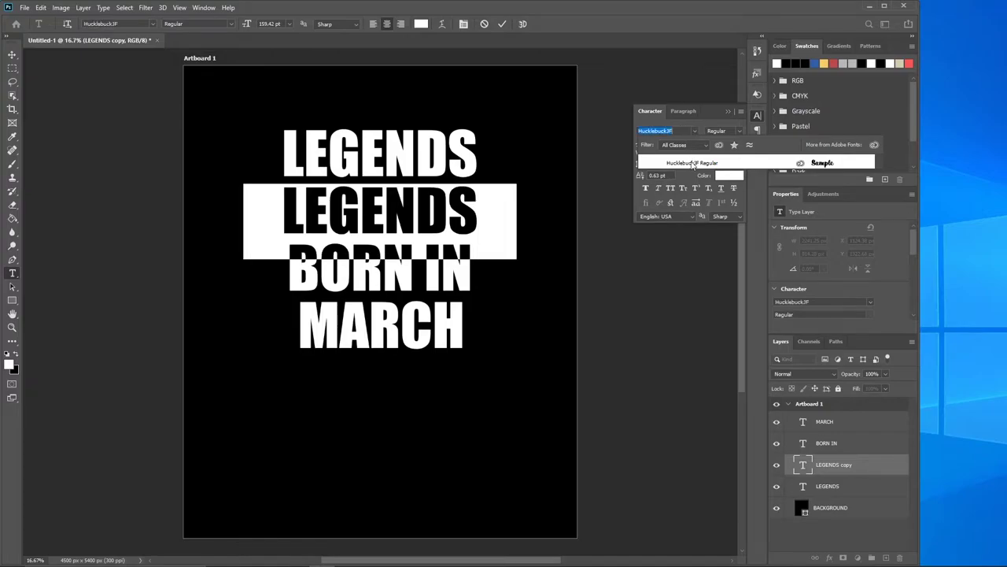
pyautogui.click(692, 162)
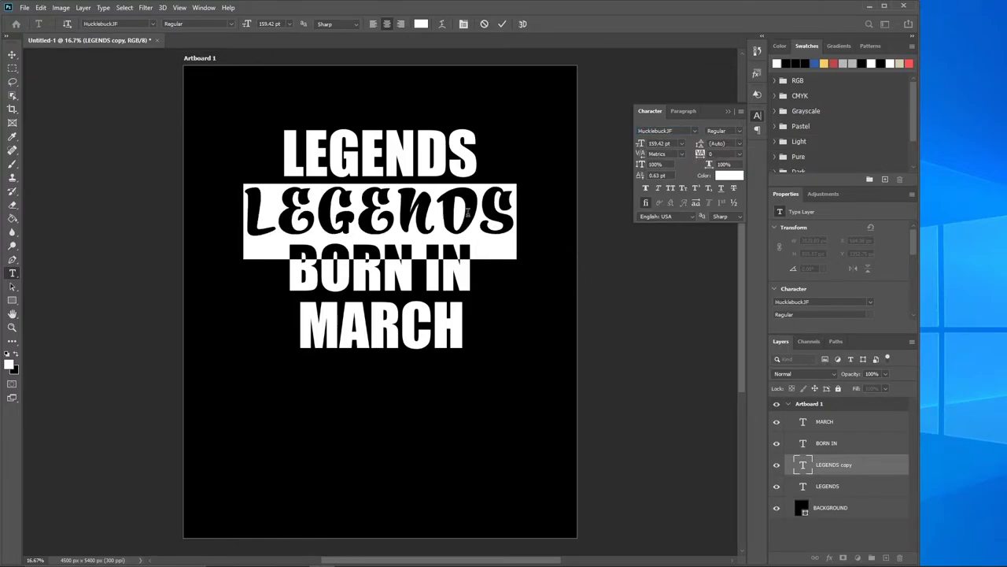
pyautogui.press('capslock')
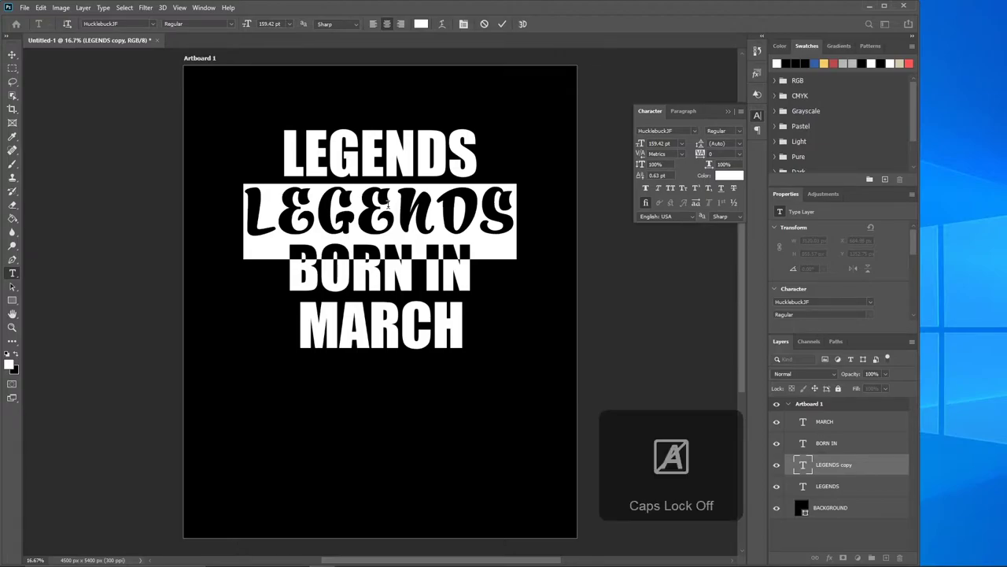
pyautogui.write('are')
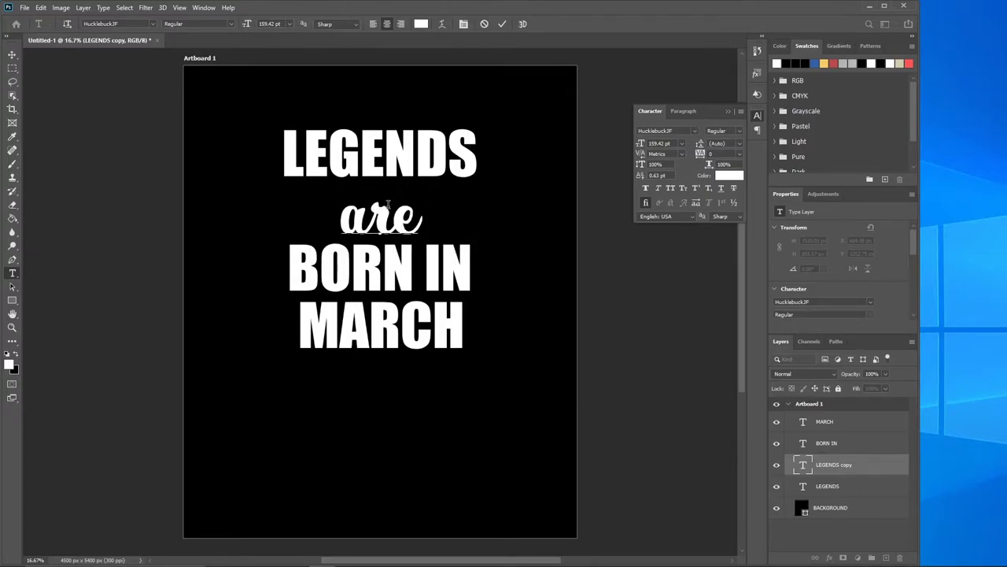
pyautogui.click(12, 55)
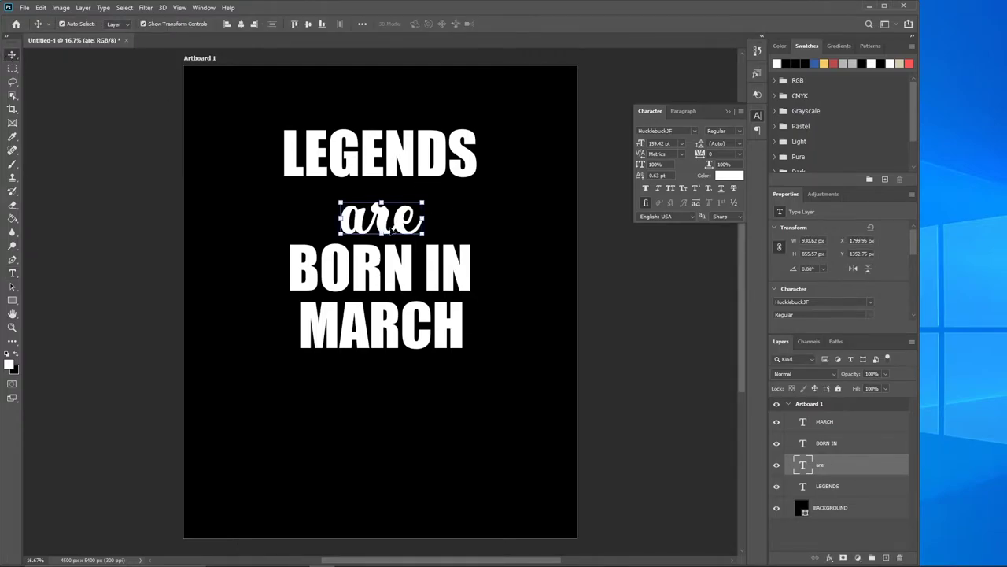
# Step: Raise the word 'are' slightly, then select all four text layers from MARCH to LEGENDS
pyautogui.moveTo(381, 229); pyautogui.dragTo(382, 218)
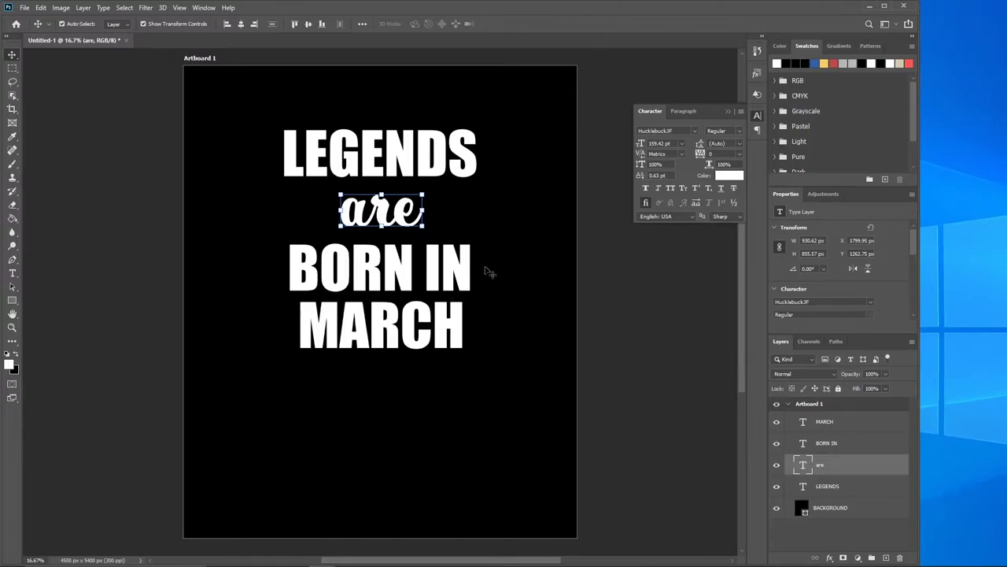
pyautogui.click(509, 219)
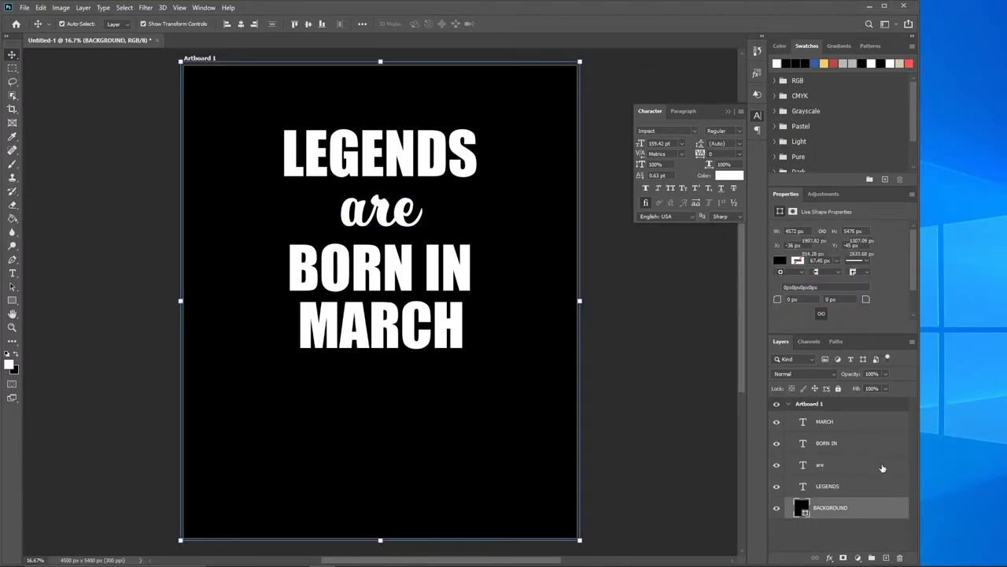
pyautogui.click(850, 425)
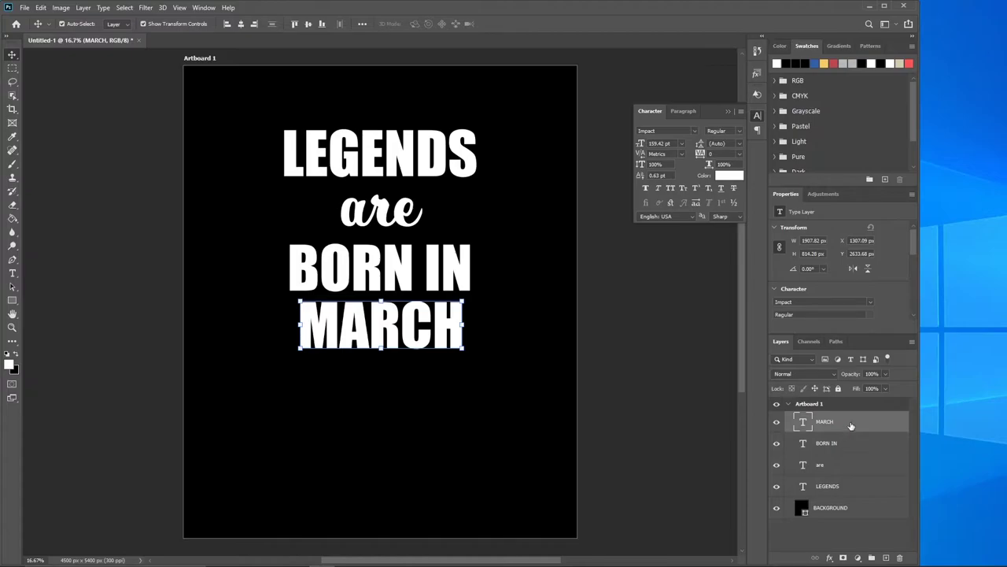
pyautogui.keyDown('shift'); pyautogui.click(849, 488); pyautogui.keyUp('shift')
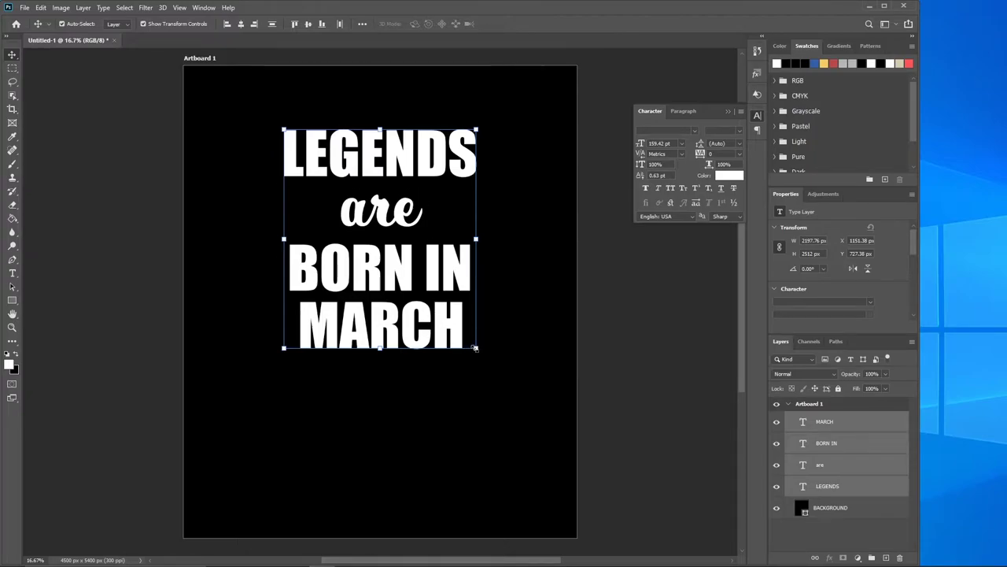
# Step: Scale the four-line text block up to about 190% and move it down to centre it on the artboard
pyautogui.moveTo(475, 348); pyautogui.dragTo(586, 427)
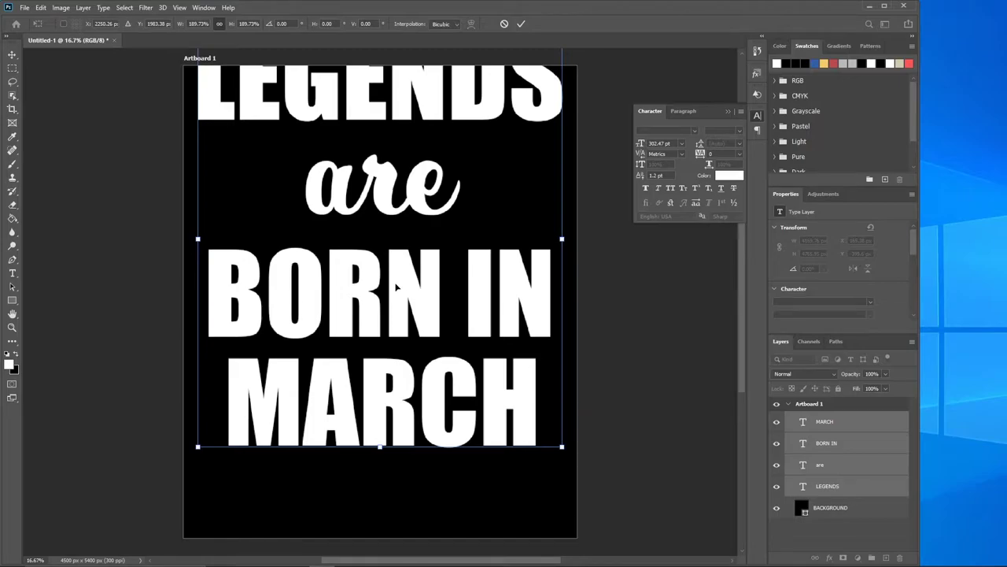
pyautogui.moveTo(396, 288); pyautogui.dragTo(396, 372)
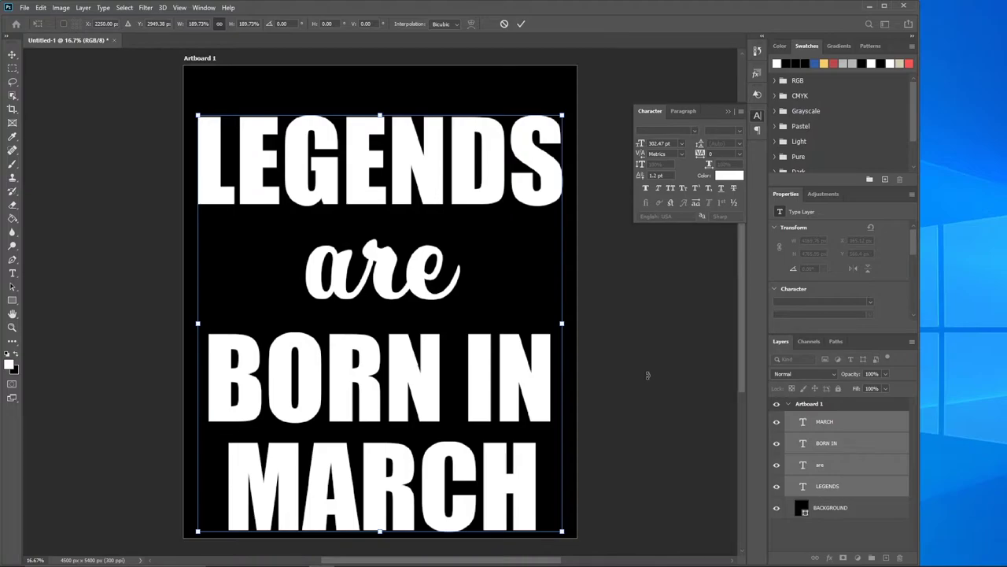
pyautogui.press('Return')
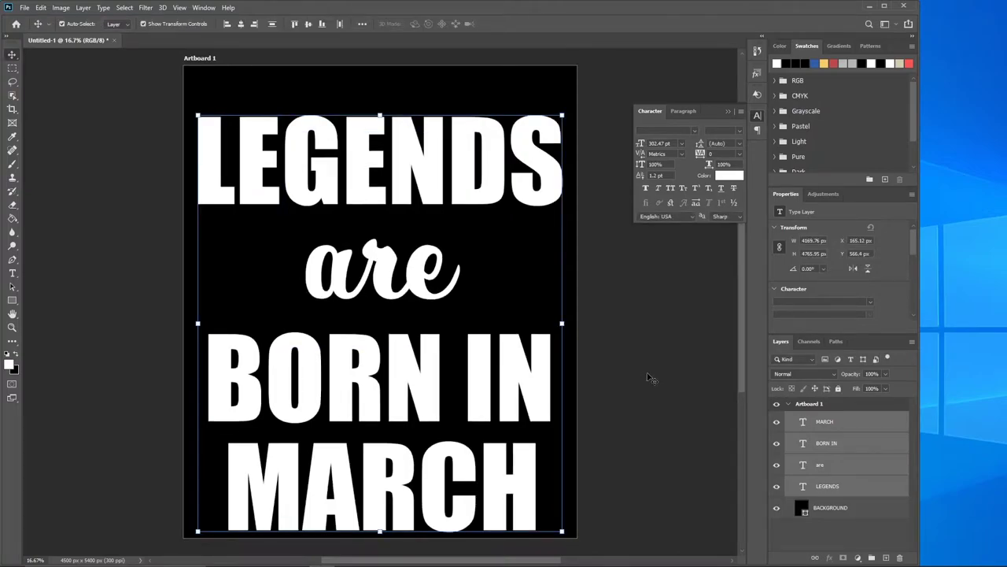
# Step: Raise the BORN IN line slightly toward 'are'
pyautogui.click(855, 466)
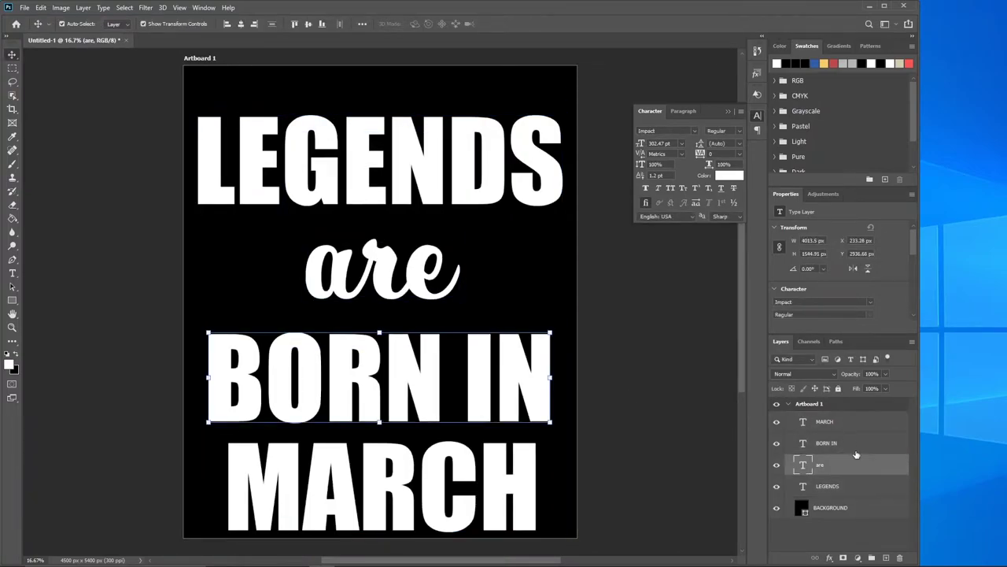
pyautogui.click(856, 450)
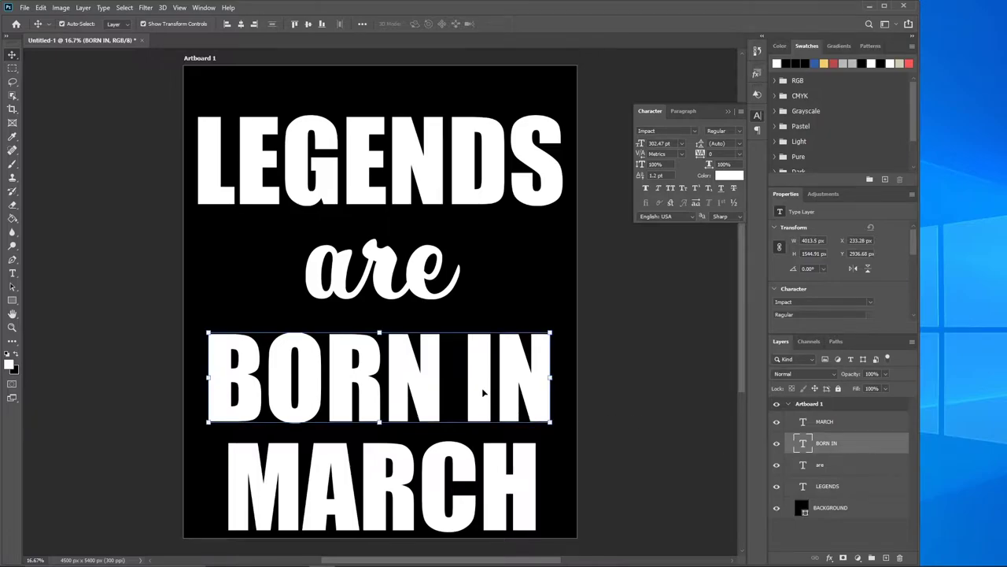
pyautogui.moveTo(482, 405); pyautogui.dragTo(480, 391)
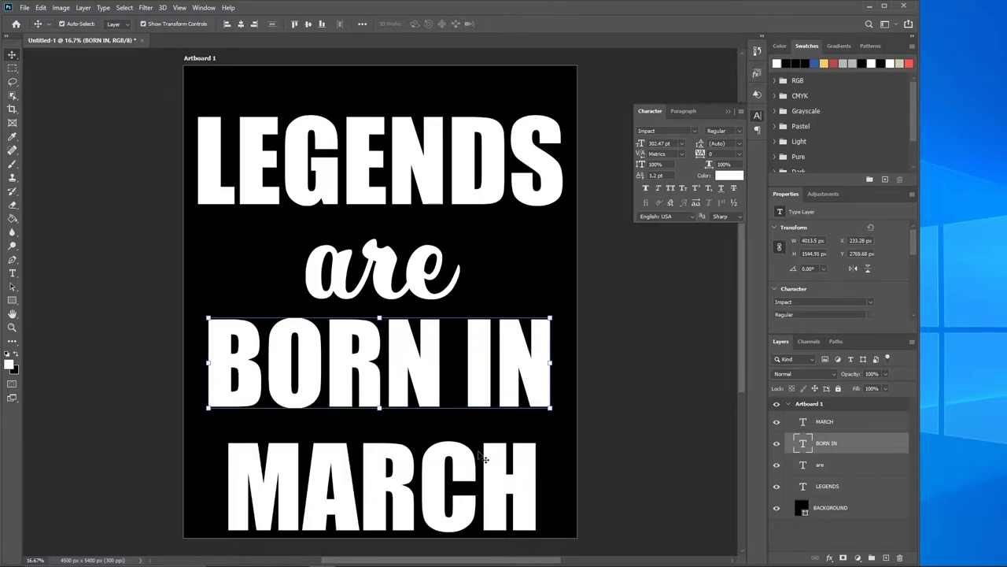
# Step: Enlarge the MARCH text to 357.47 pt
pyautogui.click(494, 476)
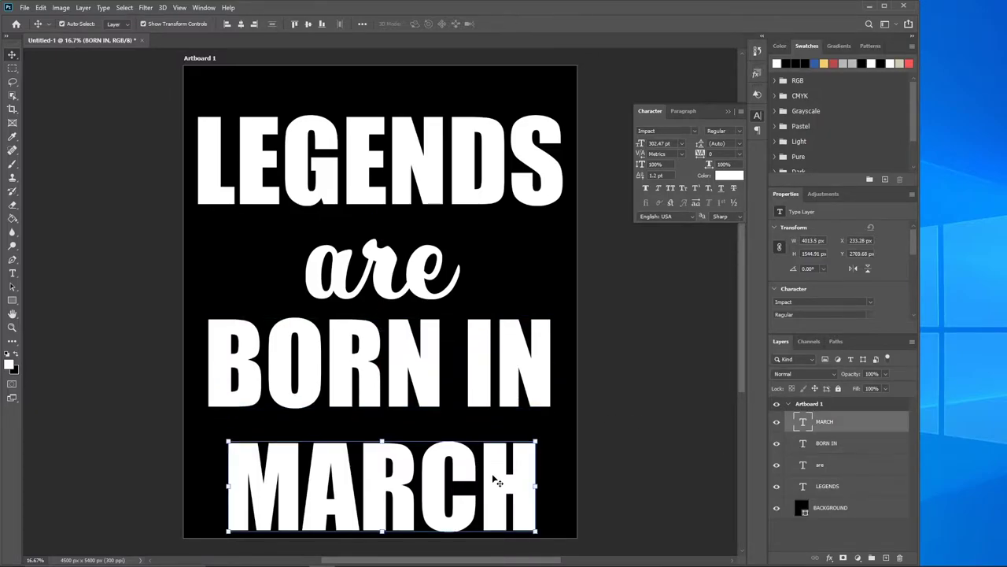
pyautogui.doubleClick(801, 422)
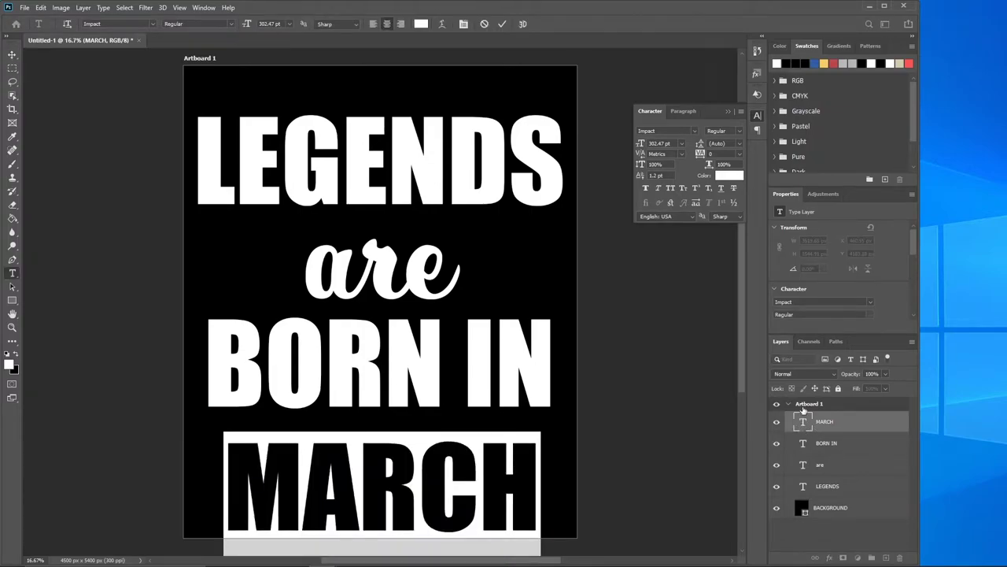
pyautogui.moveTo(637, 148); pyautogui.dragTo(666, 146)
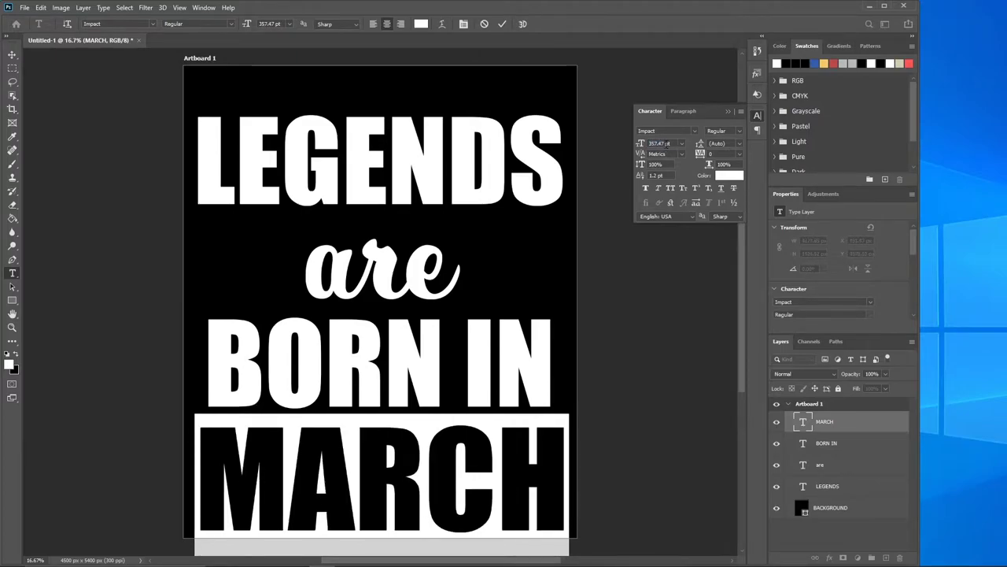
pyautogui.click(12, 54)
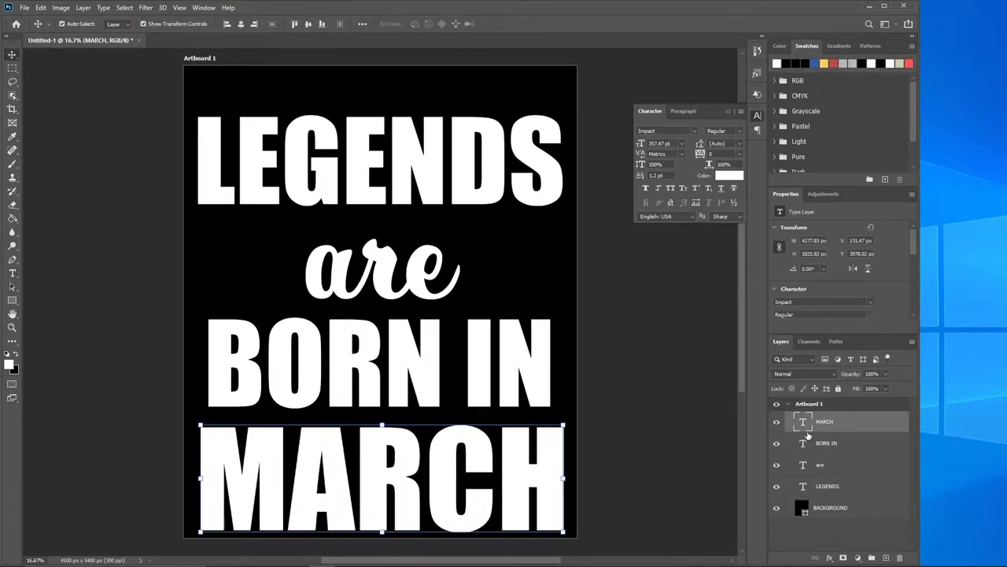
# Step: Shrink the BORN IN text to 293.47 pt
pyautogui.click(855, 445)
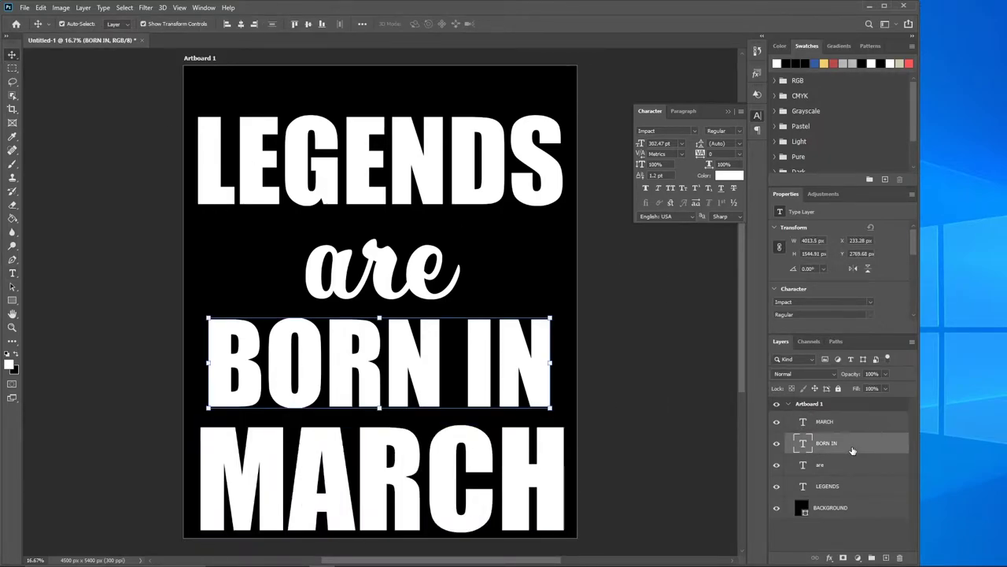
pyautogui.doubleClick(804, 445)
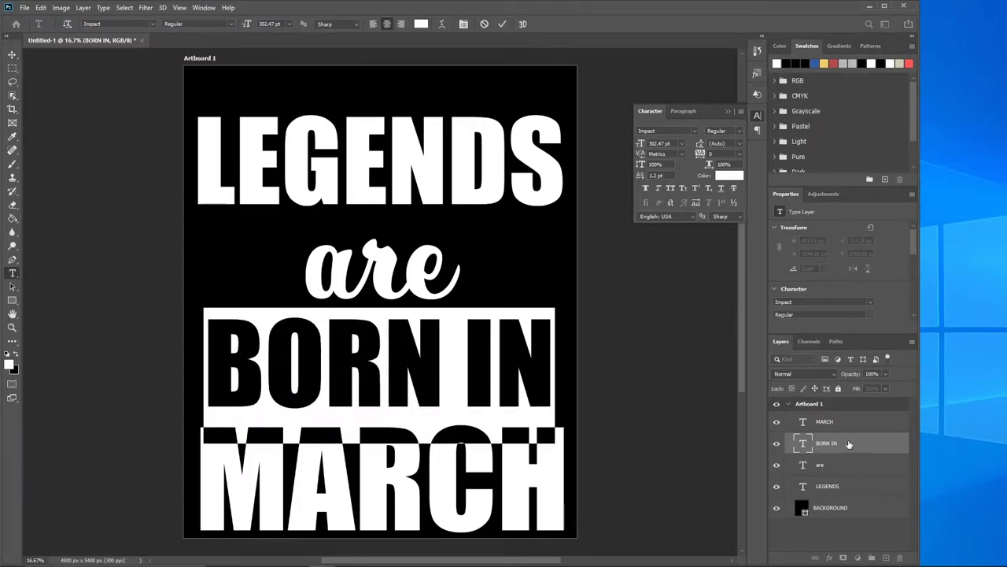
pyautogui.hotkey('ctrl', 'Return')
pyautogui.press('v')
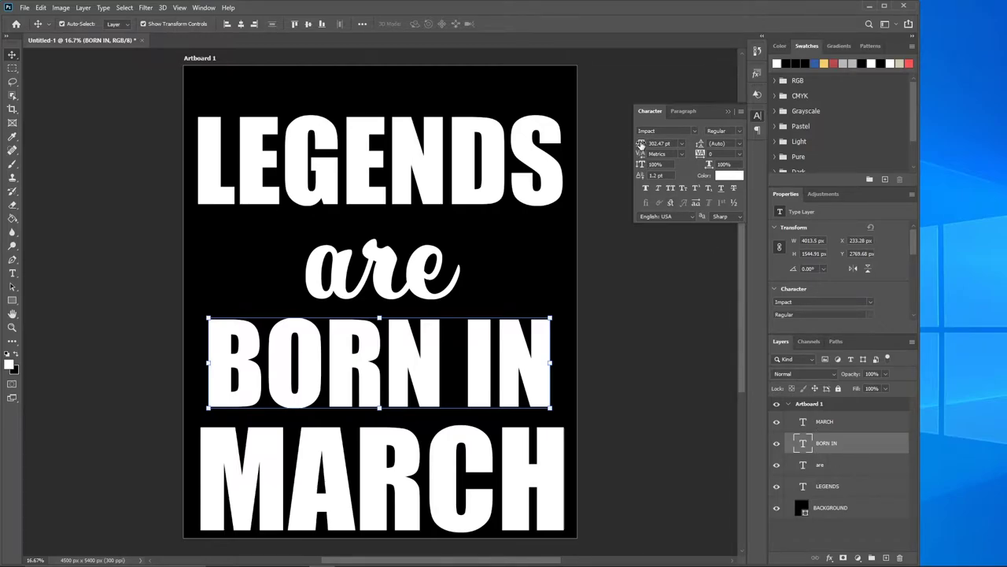
pyautogui.moveTo(641, 143); pyautogui.dragTo(636, 147)
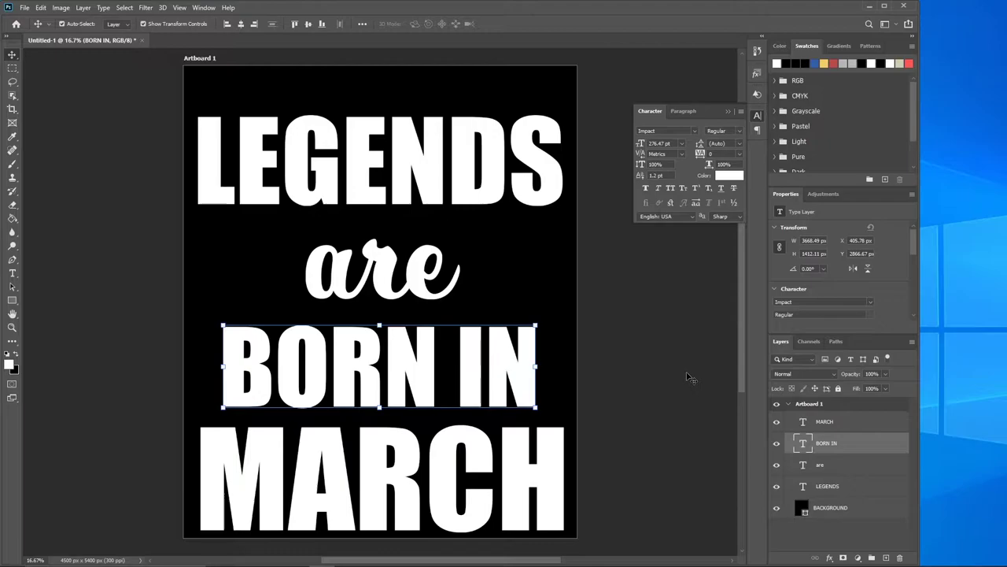
pyautogui.doubleClick(803, 443)
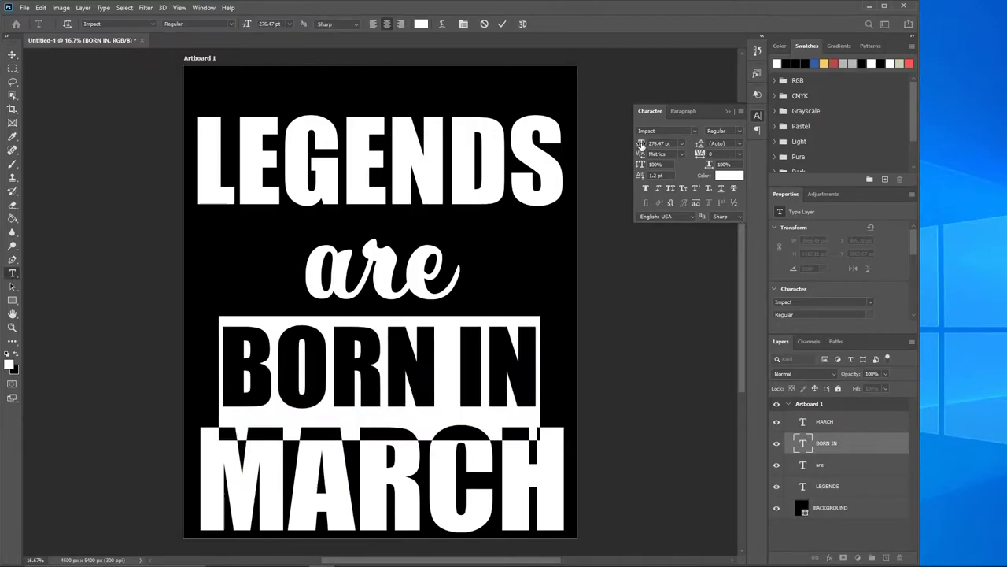
pyautogui.moveTo(640, 144); pyautogui.dragTo(643, 145)
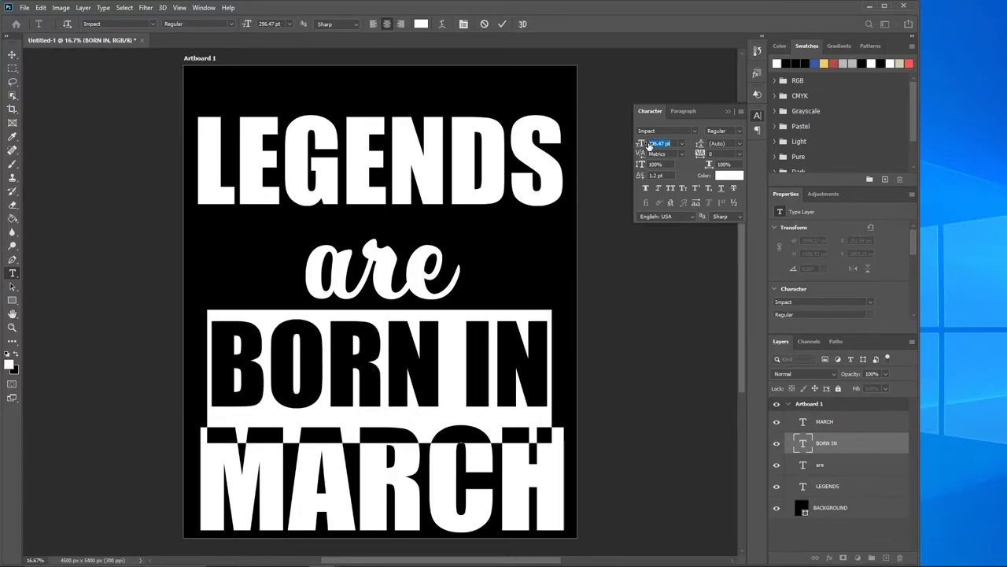
pyautogui.moveTo(644, 146); pyautogui.dragTo(640, 146)
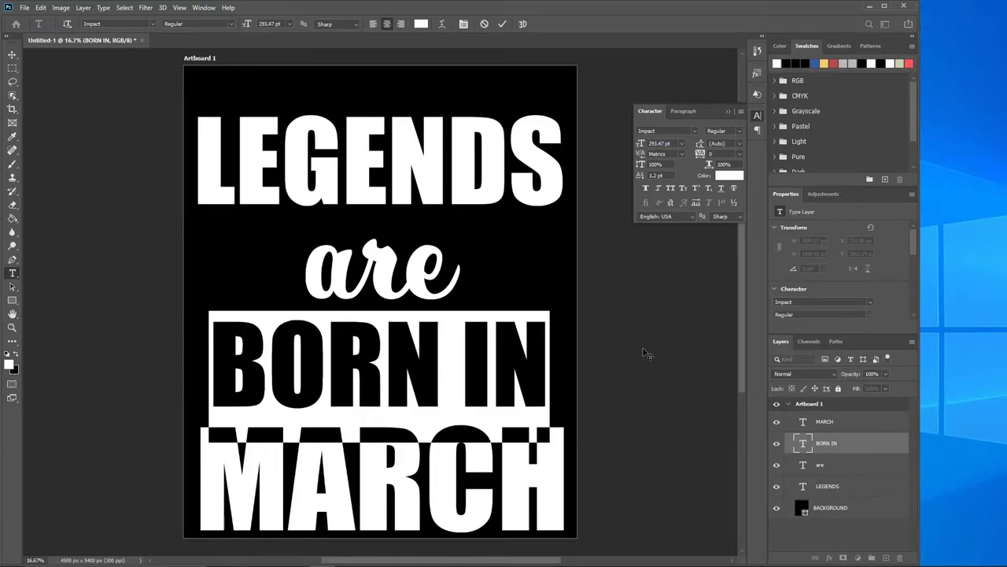
pyautogui.click(13, 55)
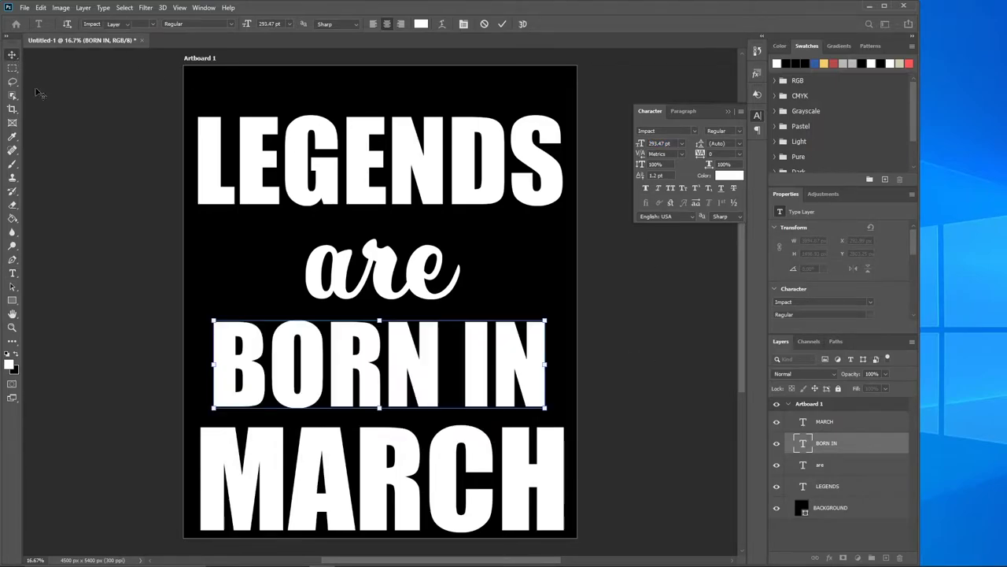
# Step: Nudge BORN IN and 'are' slightly lower
pyautogui.moveTo(429, 380); pyautogui.dragTo(430, 388)
pyautogui.click(418, 287)
pyautogui.moveTo(417, 287); pyautogui.dragTo(417, 288)
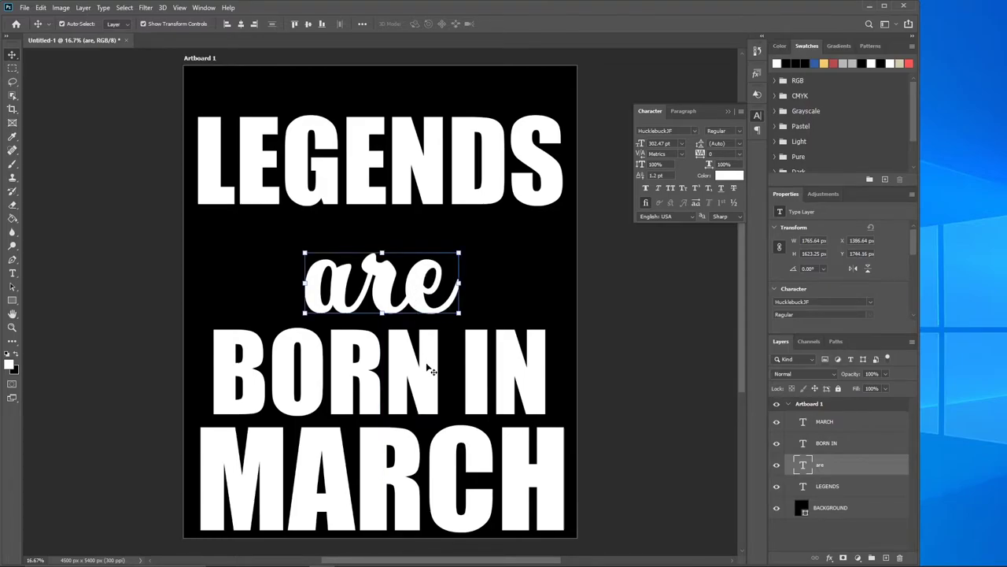
# Step: Move the LEGENDS line lower on the artboard
pyautogui.click(429, 370)
pyautogui.doubleClick(403, 195)
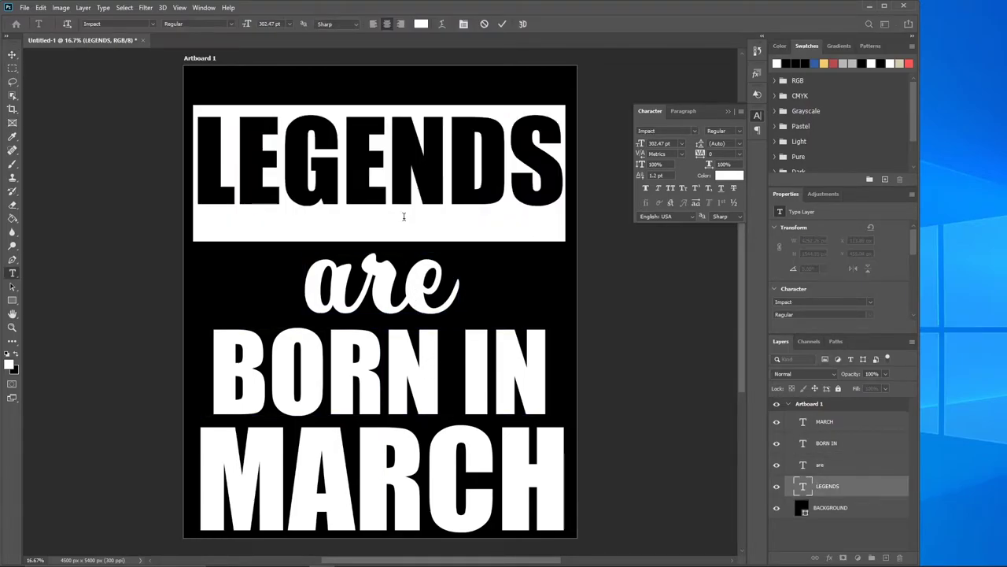
pyautogui.click(848, 486)
pyautogui.press('v')
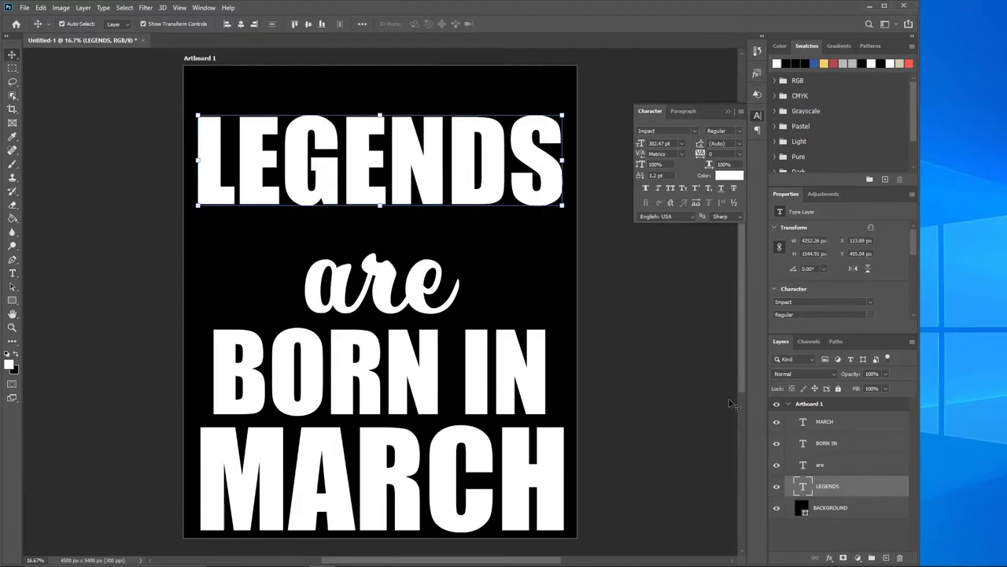
pyautogui.moveTo(437, 182); pyautogui.dragTo(436, 212)
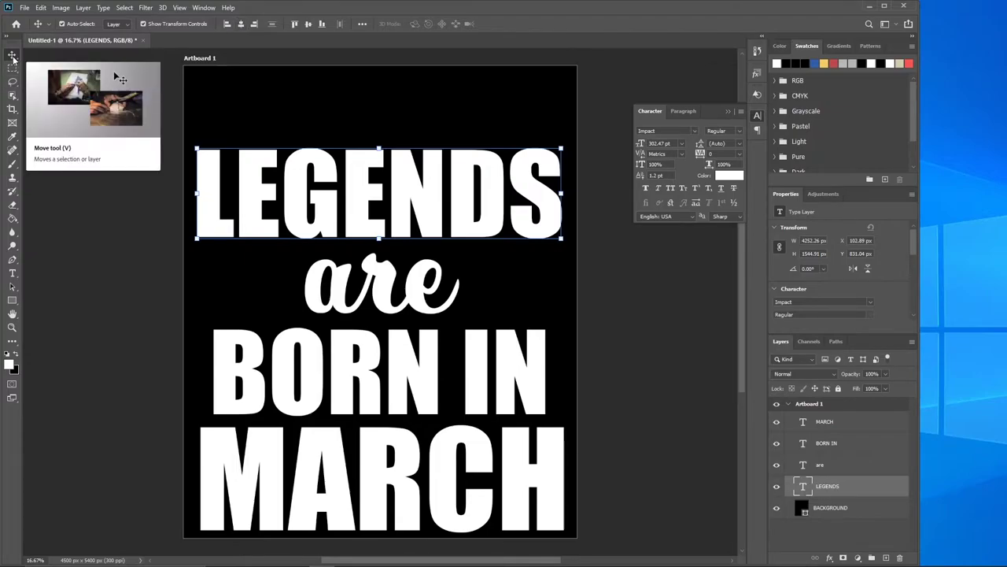
# Step: Centre LEGENDS, are, BORN IN and MARCH horizontally on the artboard
pyautogui.click(241, 24)
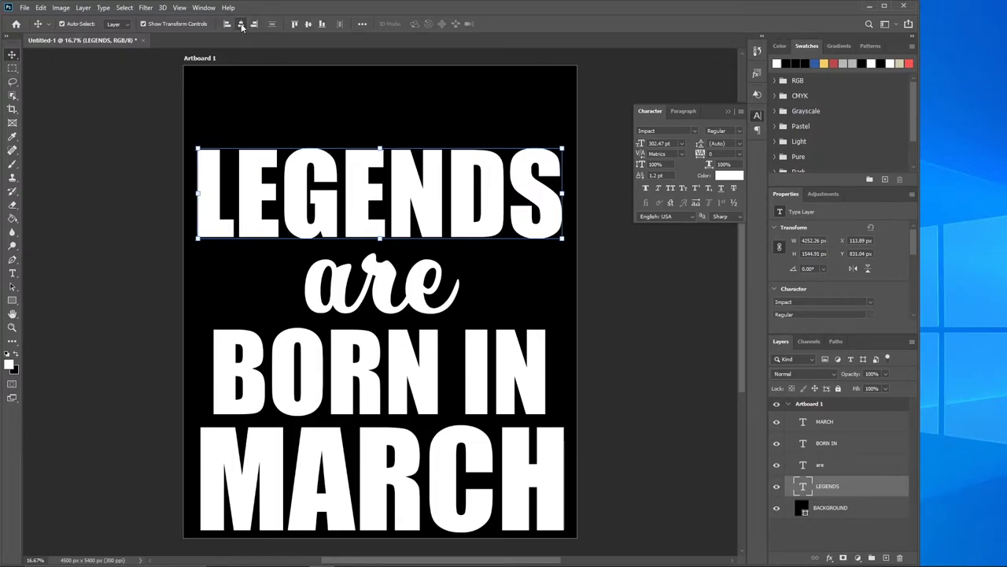
pyautogui.click(388, 295)
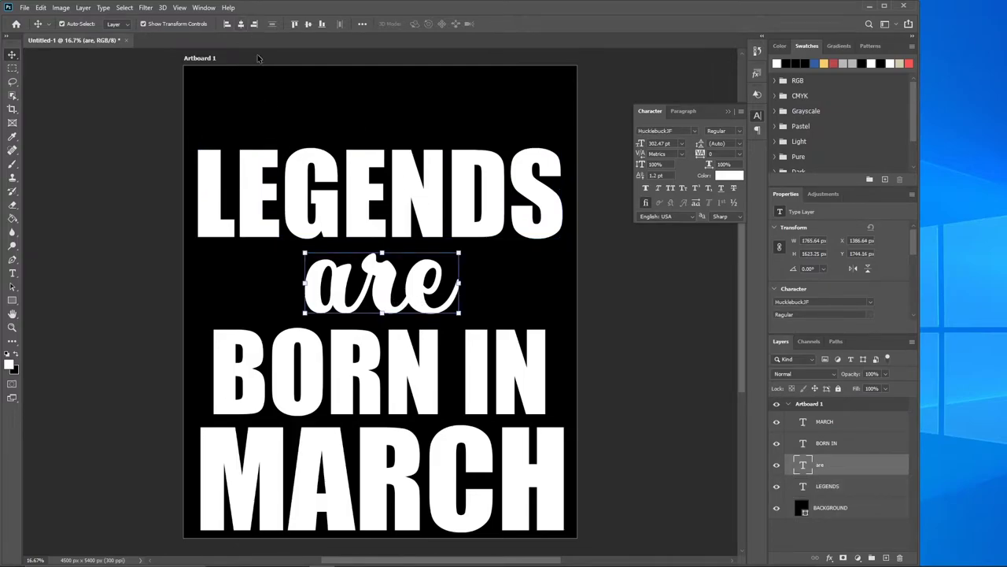
pyautogui.click(241, 25)
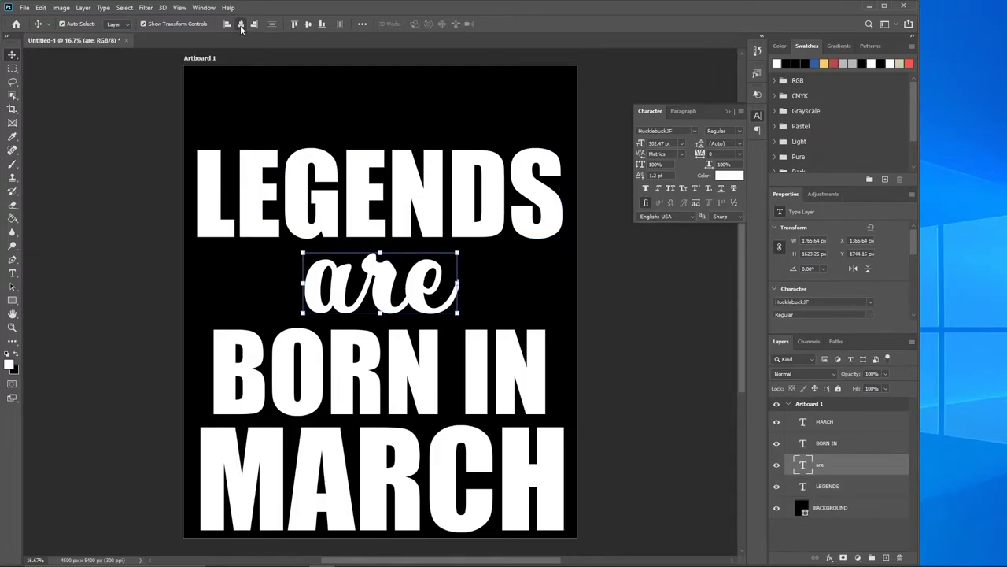
pyautogui.click(432, 360)
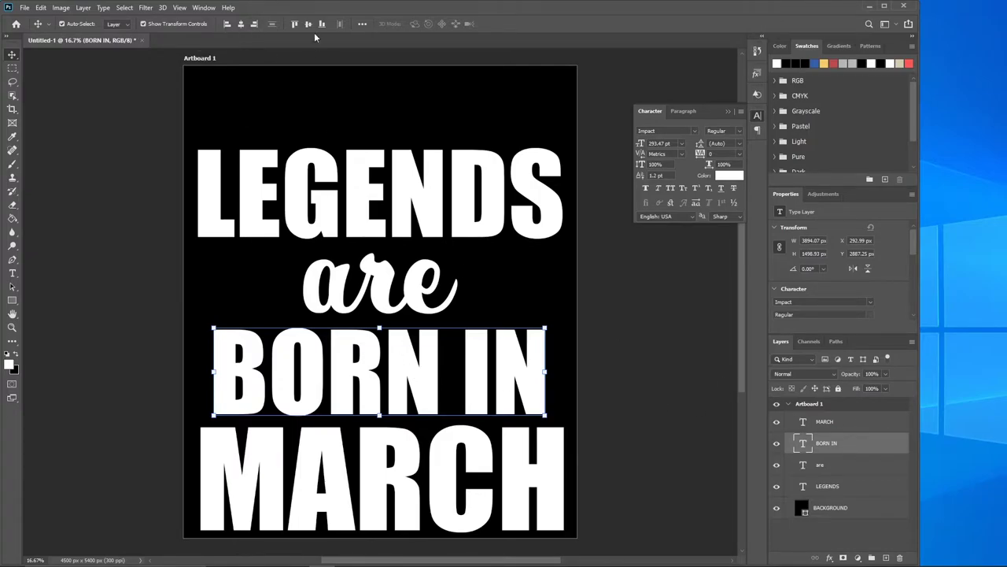
pyautogui.click(240, 24)
pyautogui.click(452, 461)
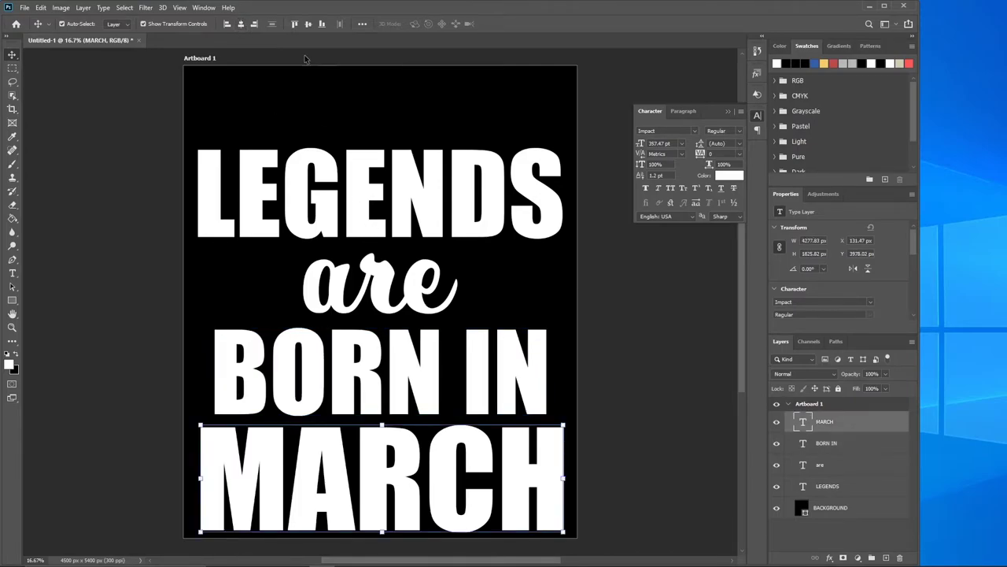
pyautogui.click(241, 24)
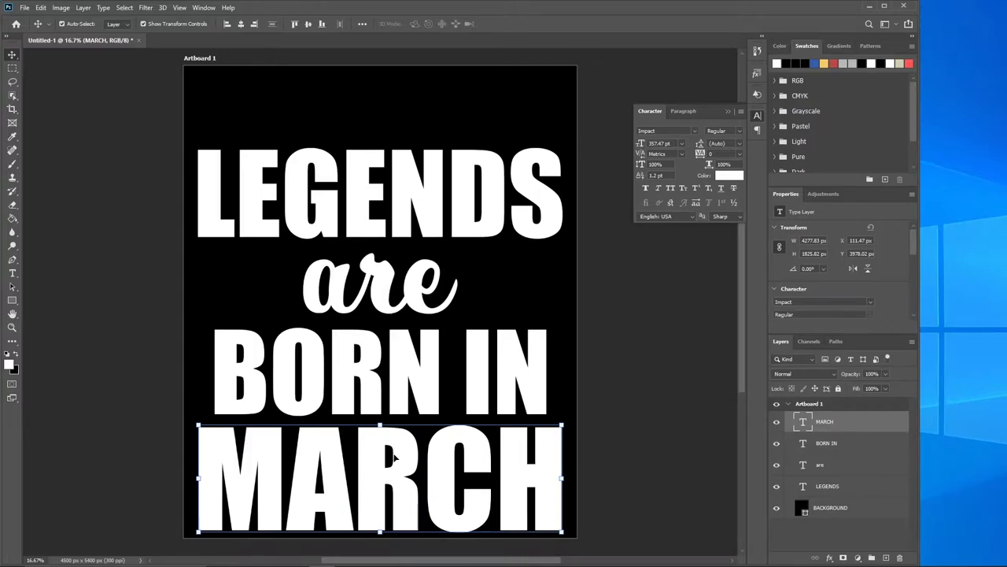
# Step: Settle 'are' vertically between LEGENDS and BORN IN
pyautogui.click(623, 401)
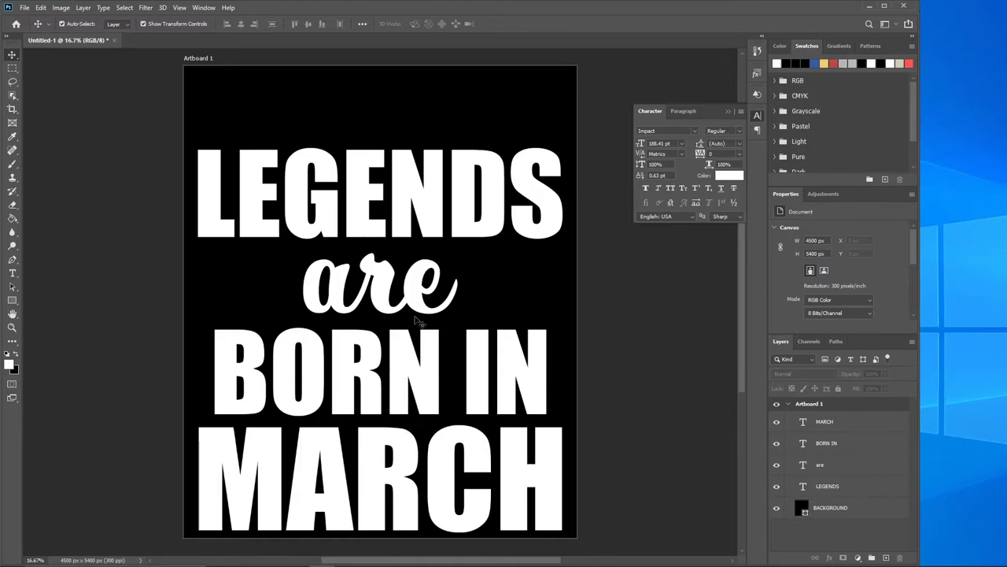
pyautogui.moveTo(411, 291); pyautogui.dragTo(410, 285)
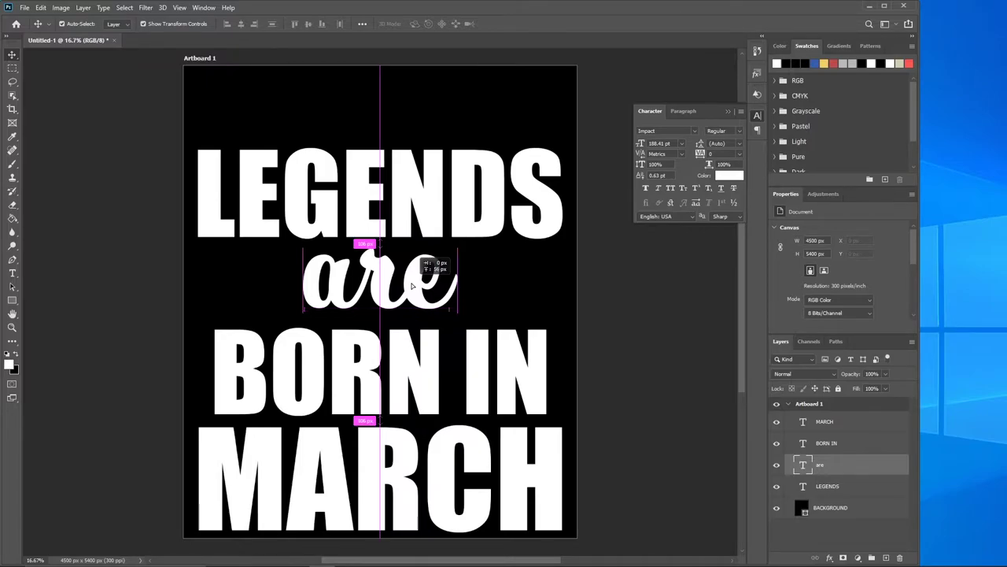
pyautogui.moveTo(411, 285); pyautogui.dragTo(412, 291)
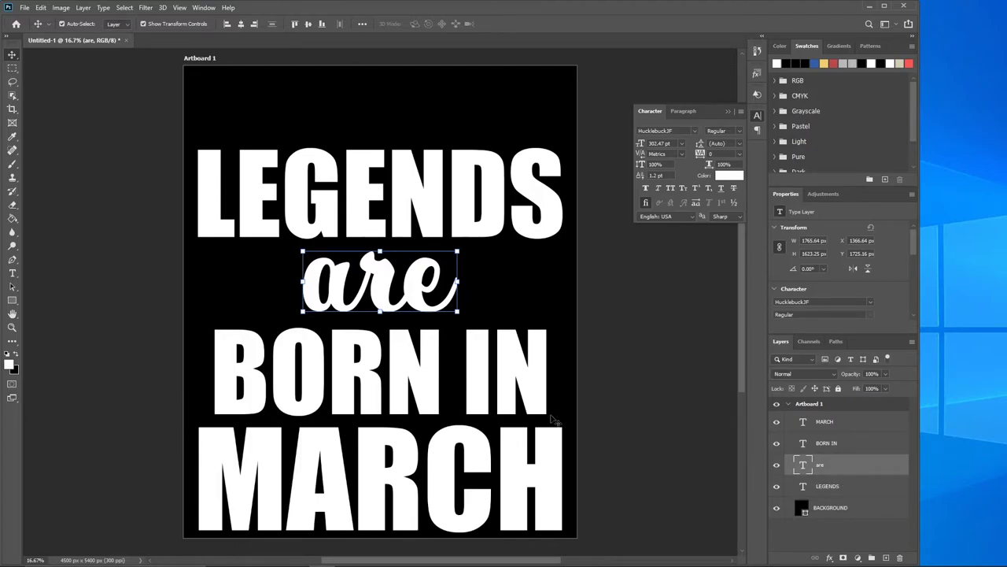
pyautogui.click(362, 24)
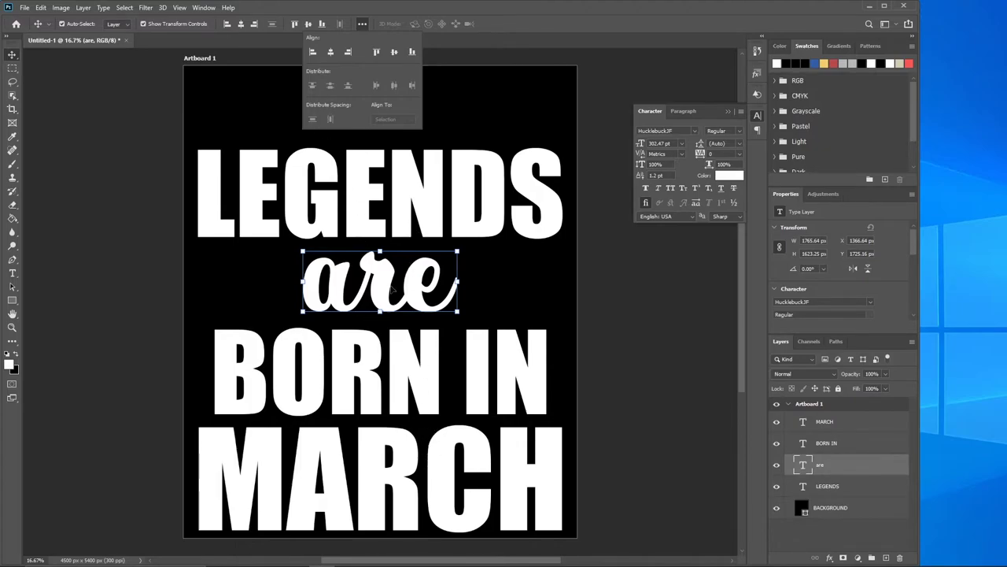
pyautogui.click(536, 43)
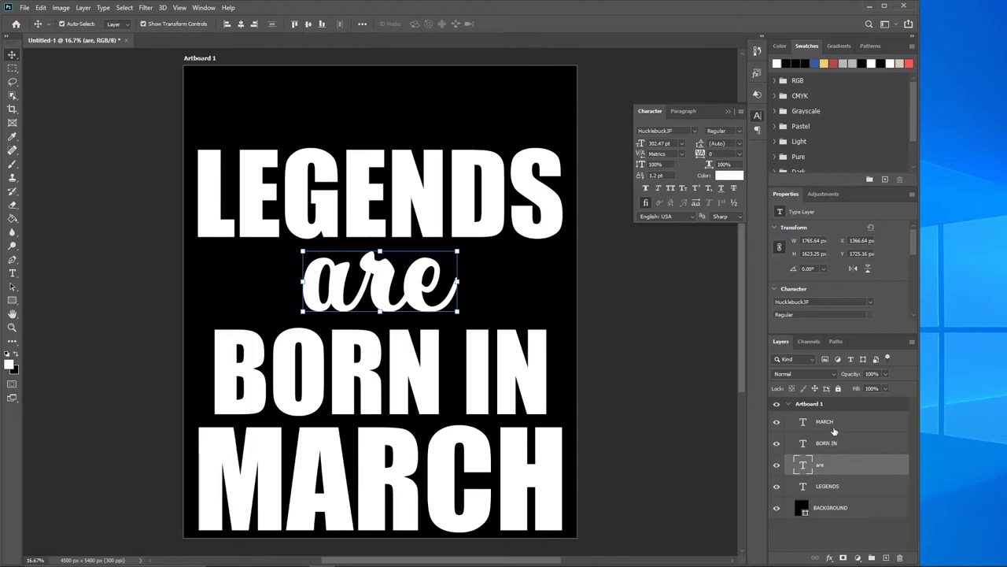
pyautogui.click(865, 426)
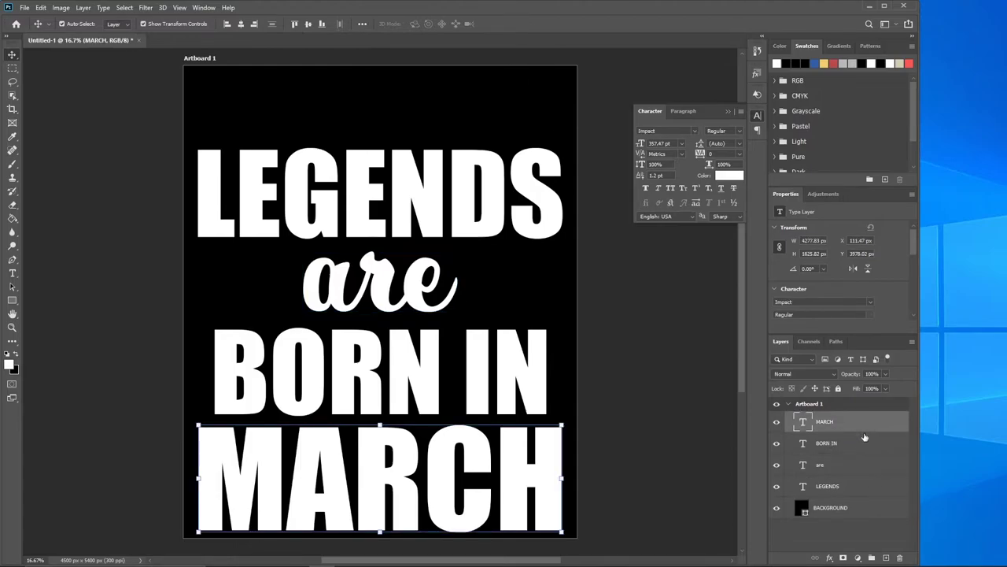
# Step: Apply Distribute Vertically to the four selected text layers, then select the artboard
pyautogui.keyDown('shift'); pyautogui.click(856, 493); pyautogui.keyUp('shift')
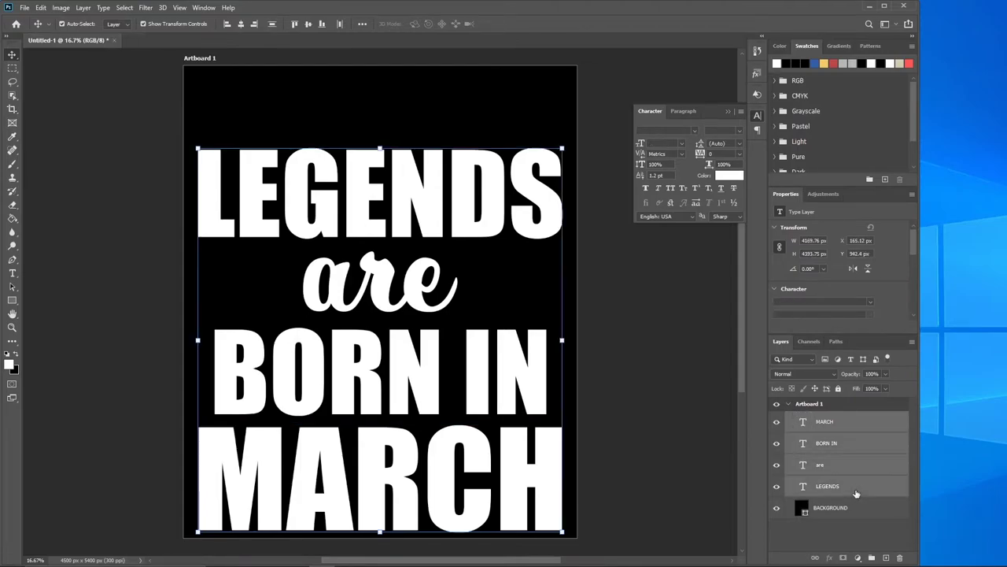
pyautogui.click(362, 24)
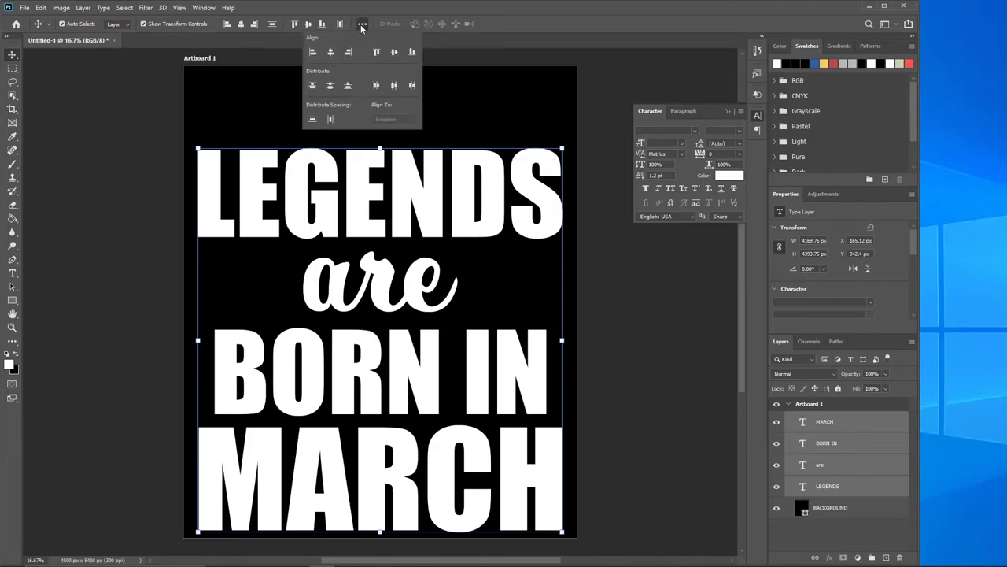
pyautogui.click(314, 120)
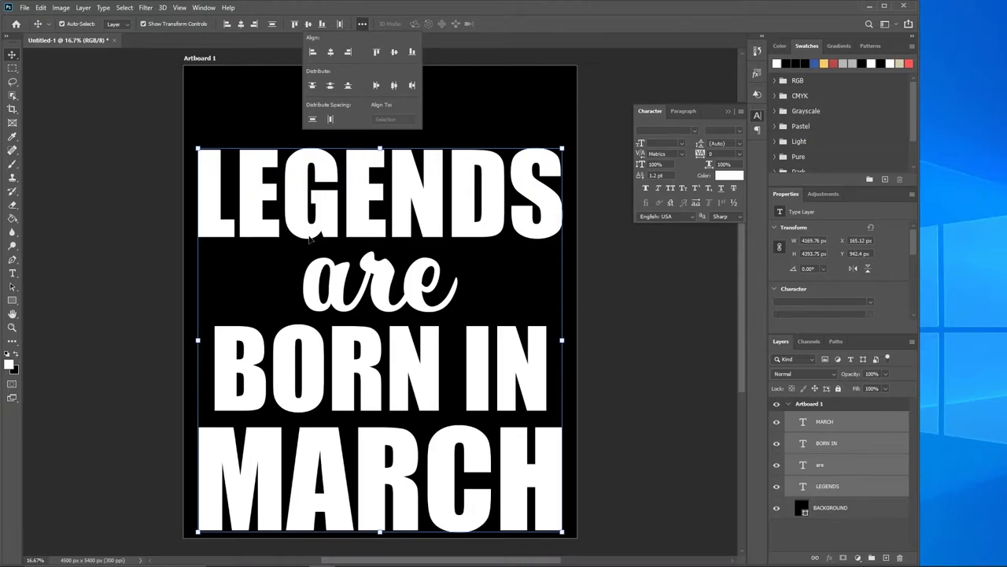
pyautogui.click(854, 406)
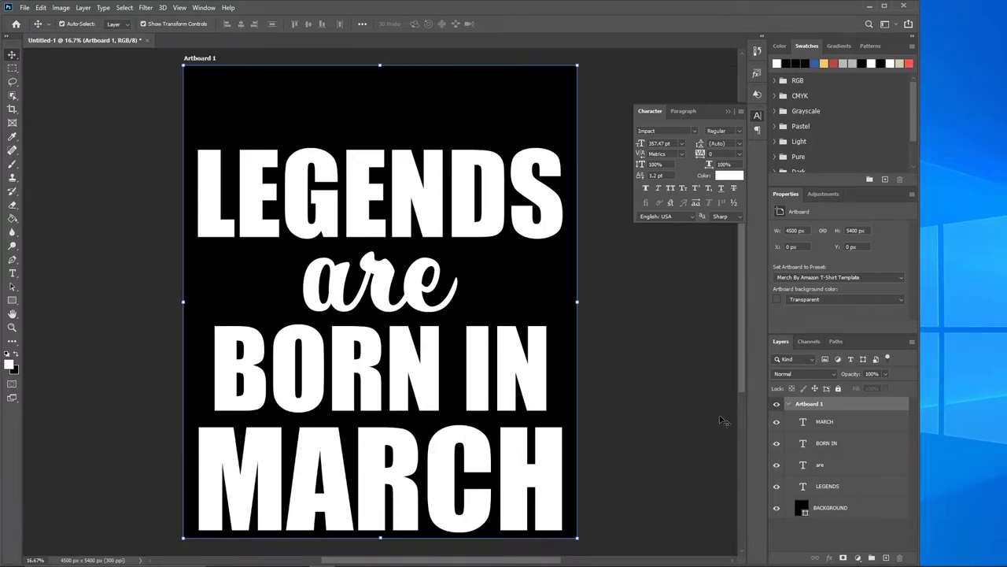
# Step: Rasterize Type on the MARCH, BORN IN, are and LEGENDS layers
pyautogui.rightClick(875, 424)
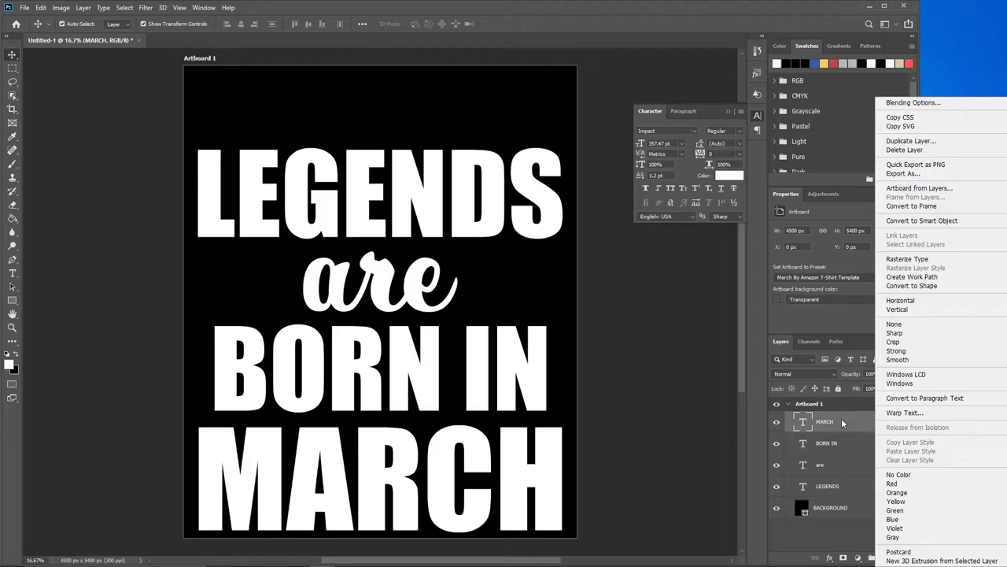
pyautogui.click(905, 259)
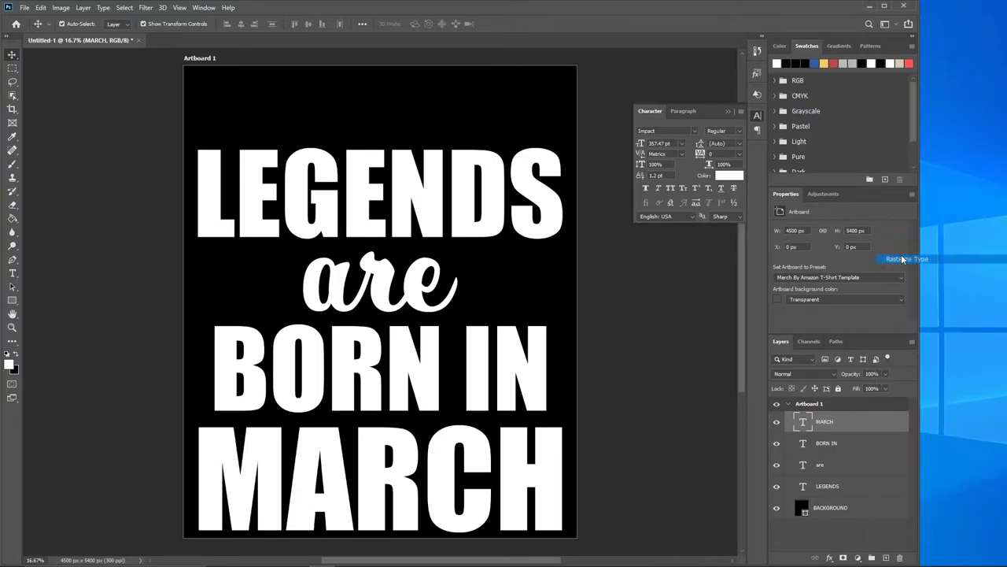
pyautogui.rightClick(852, 444)
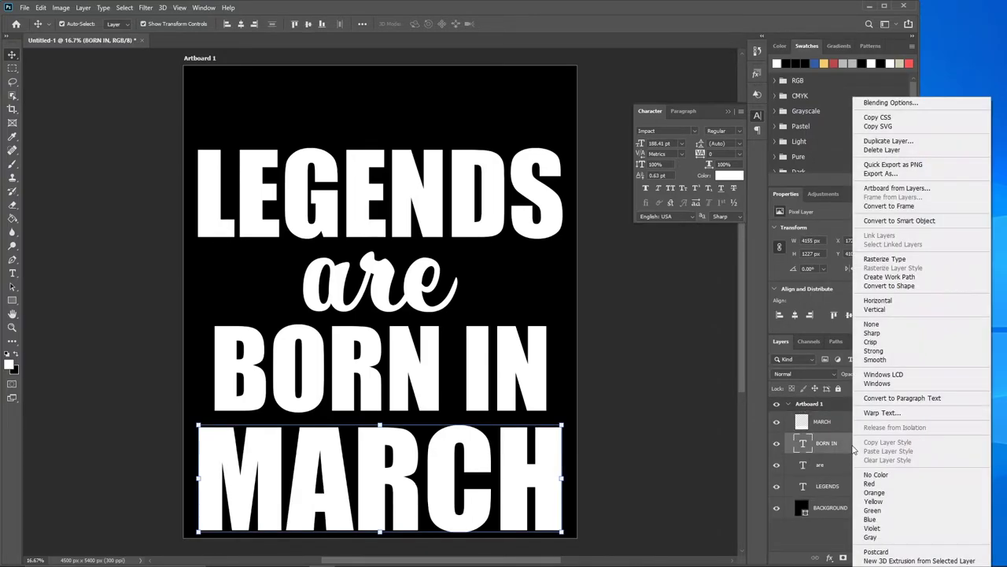
pyautogui.click(880, 262)
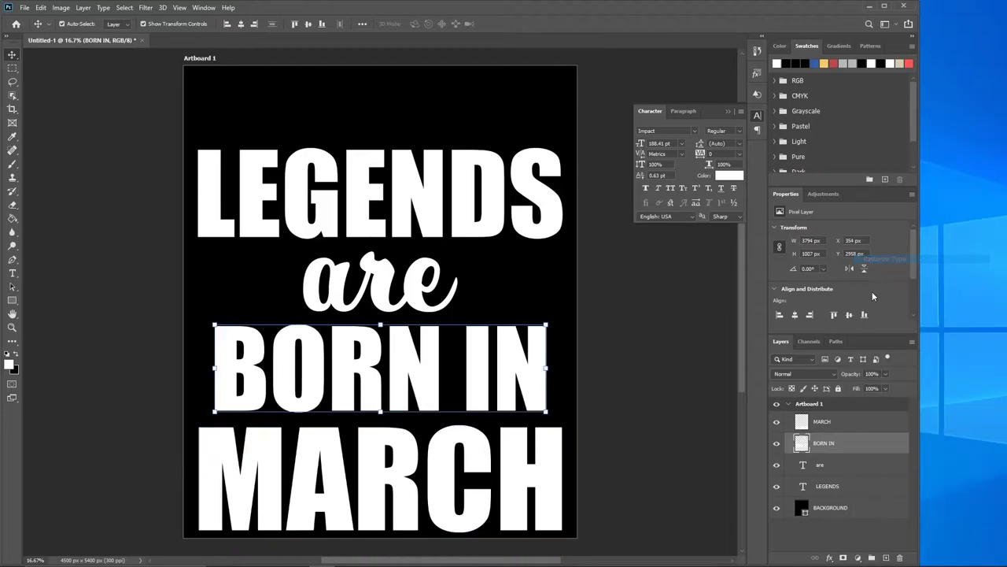
pyautogui.rightClick(843, 464)
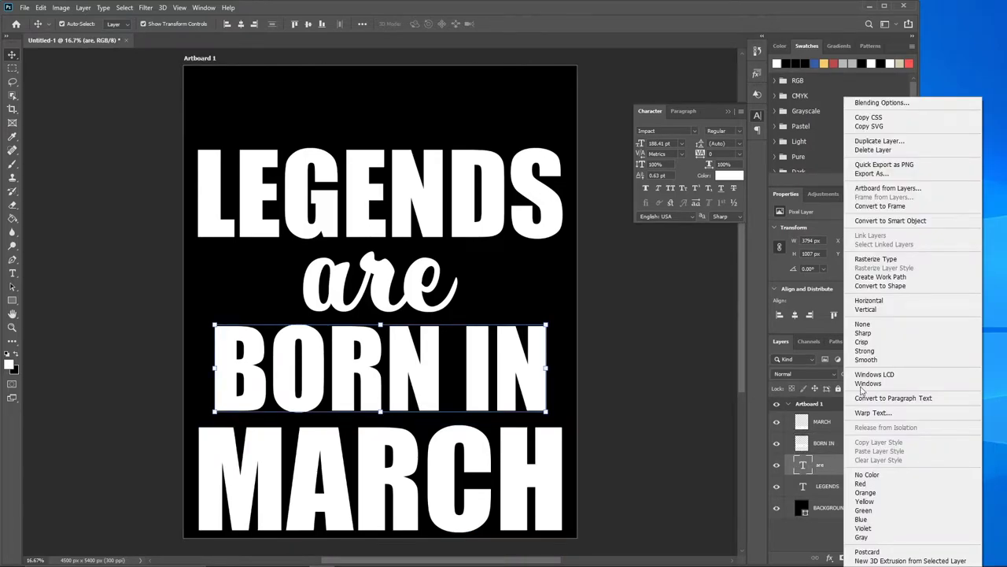
pyautogui.click(873, 260)
pyautogui.rightClick(850, 488)
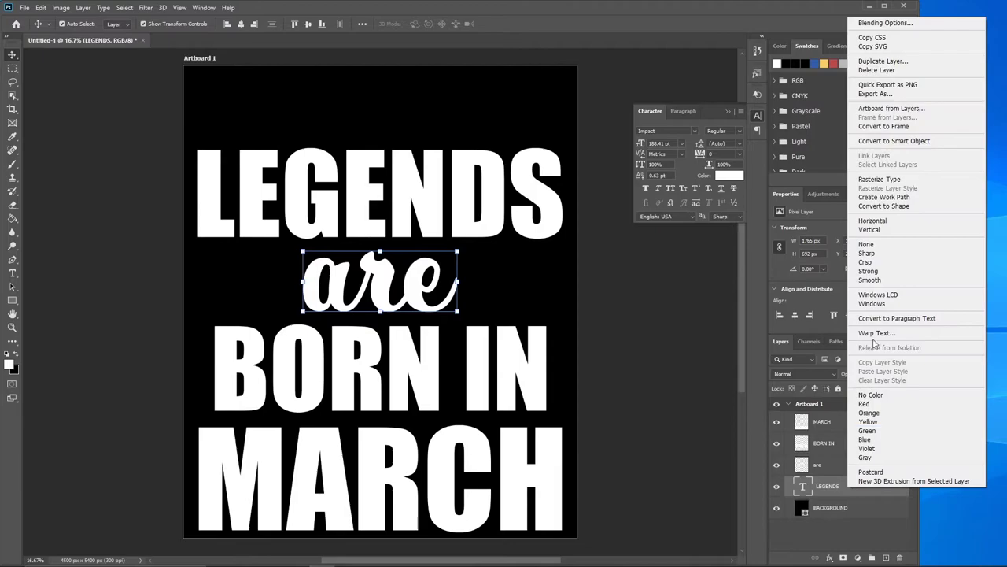
pyautogui.click(880, 179)
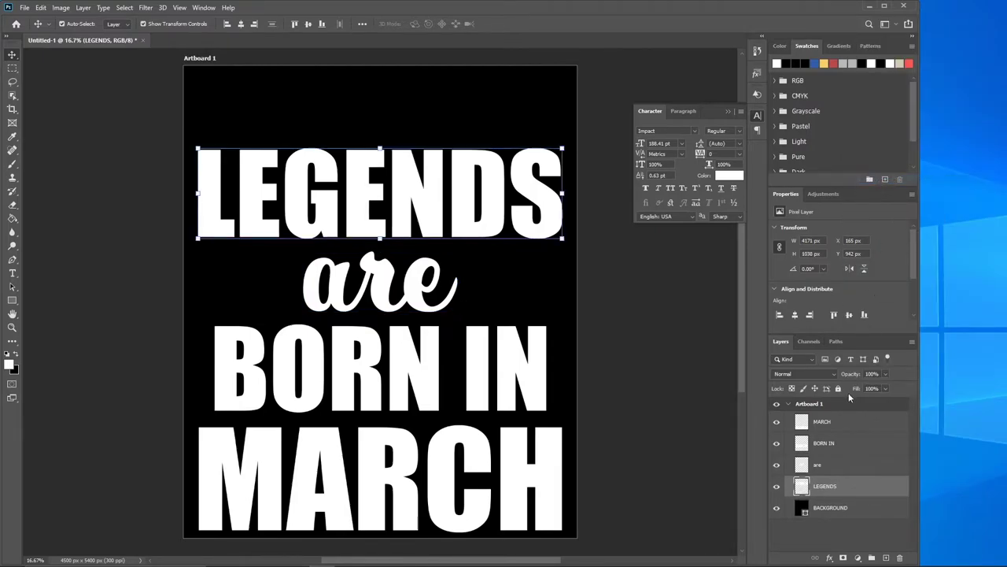
pyautogui.click(856, 540)
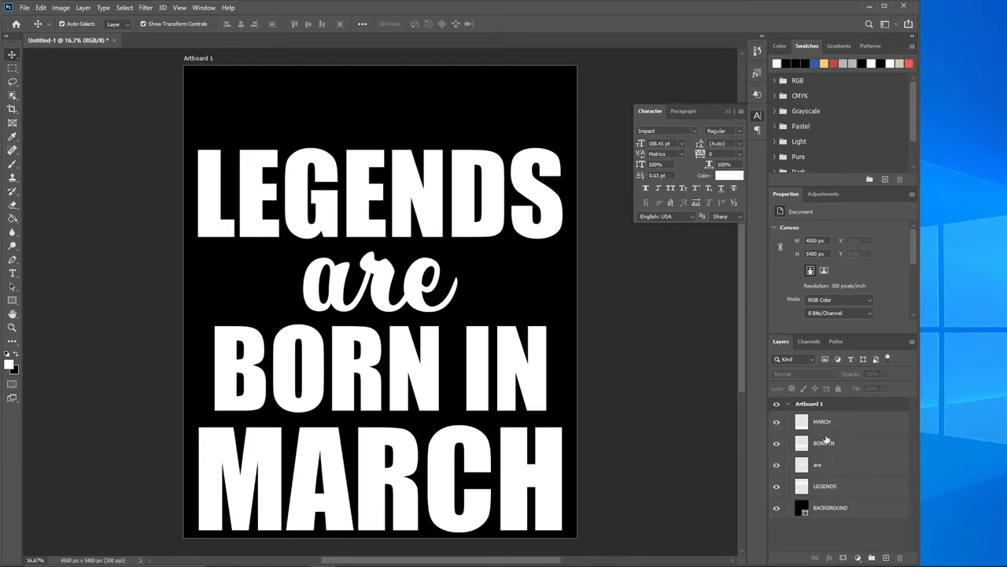
# Step: Add a new empty layer above MARCH and switch to the Custom Shape Tool
pyautogui.click(863, 425)
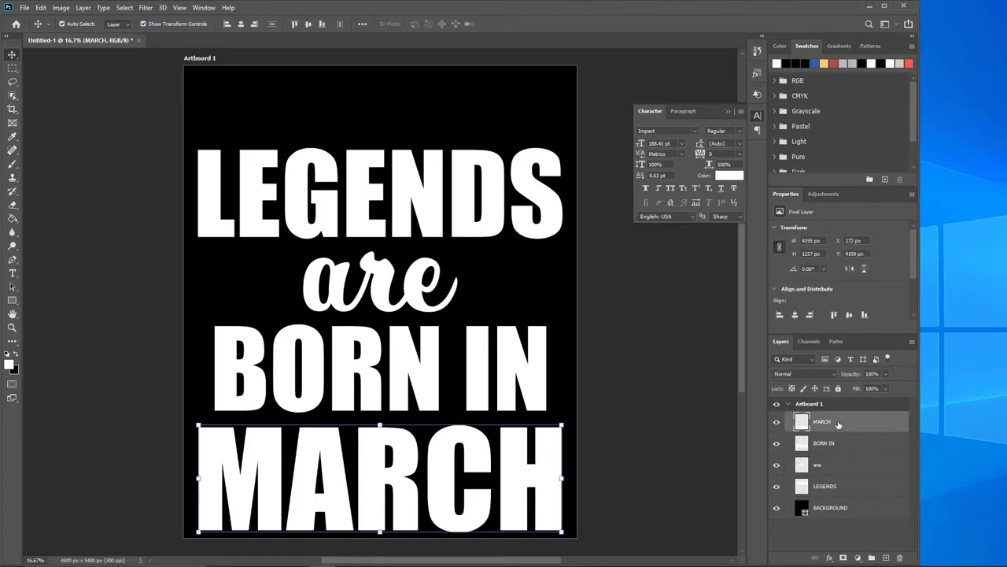
pyautogui.click(886, 558)
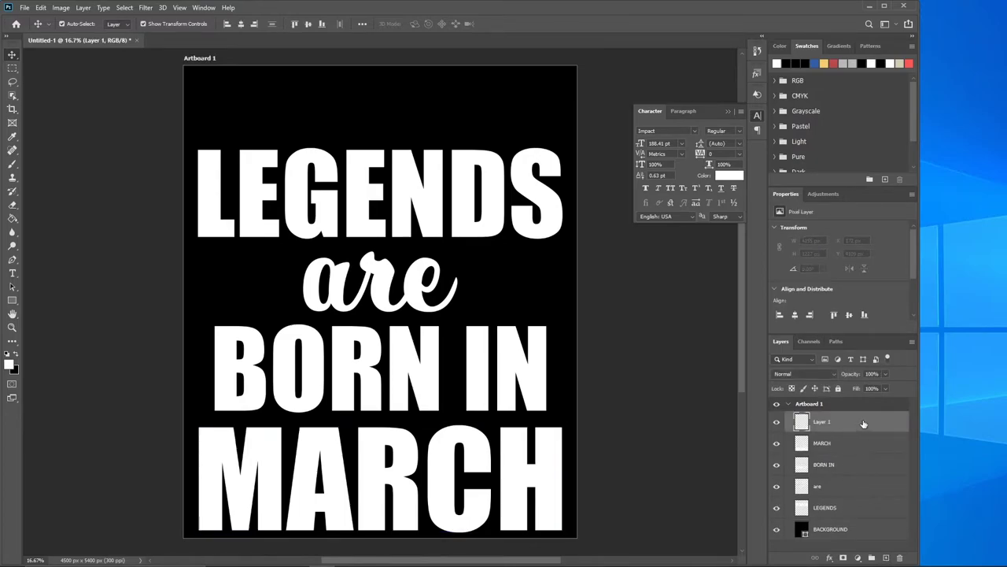
pyautogui.click(13, 300)
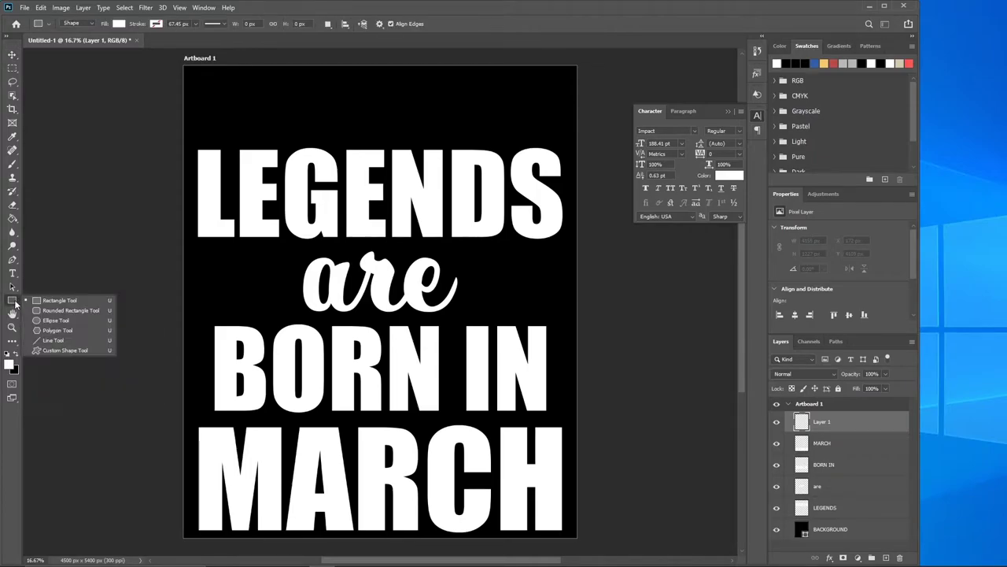
pyautogui.click(51, 350)
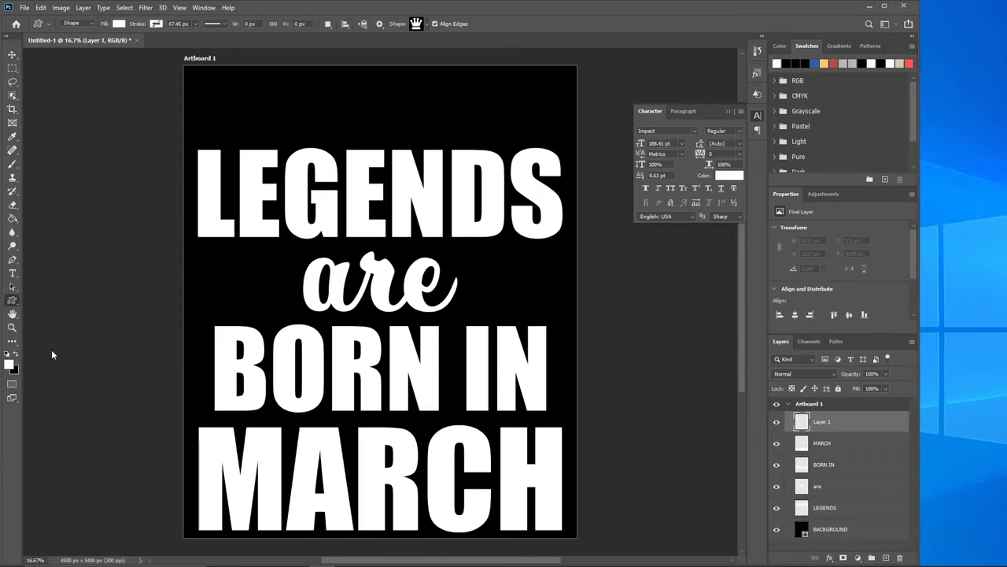
# Step: Browse the custom shape library in the options bar Shape picker
pyautogui.click(426, 26)
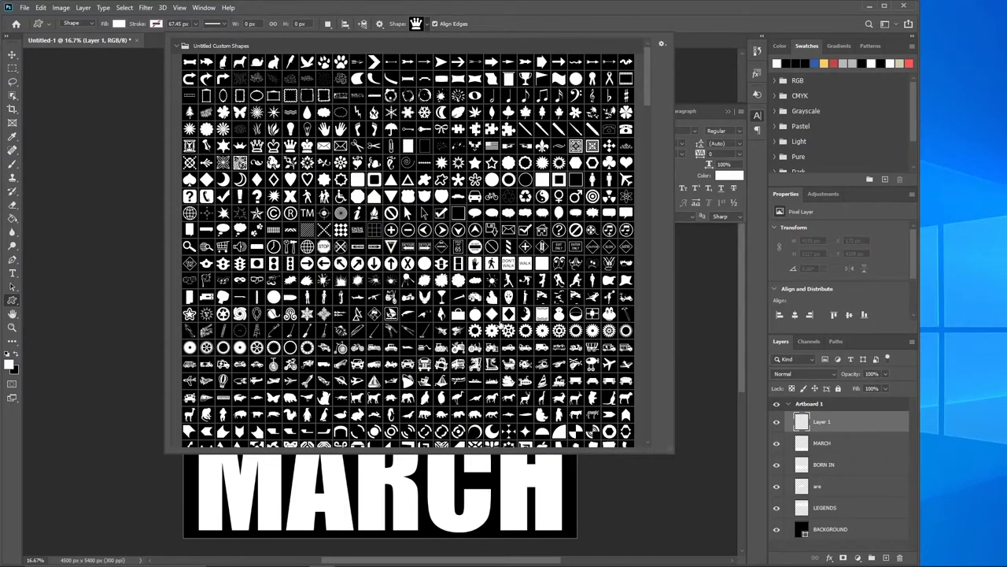
pyautogui.click(661, 44)
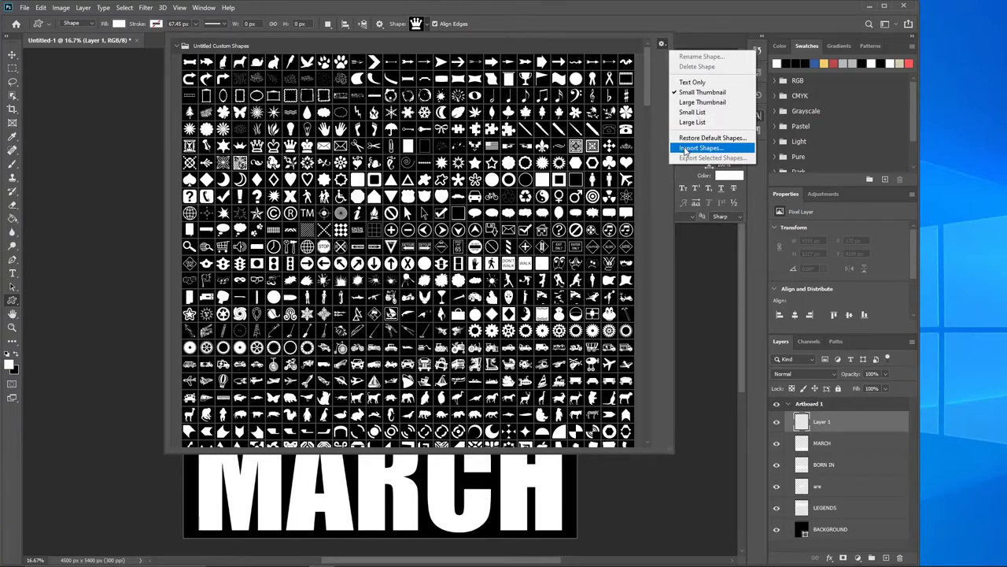
pyautogui.click(175, 46)
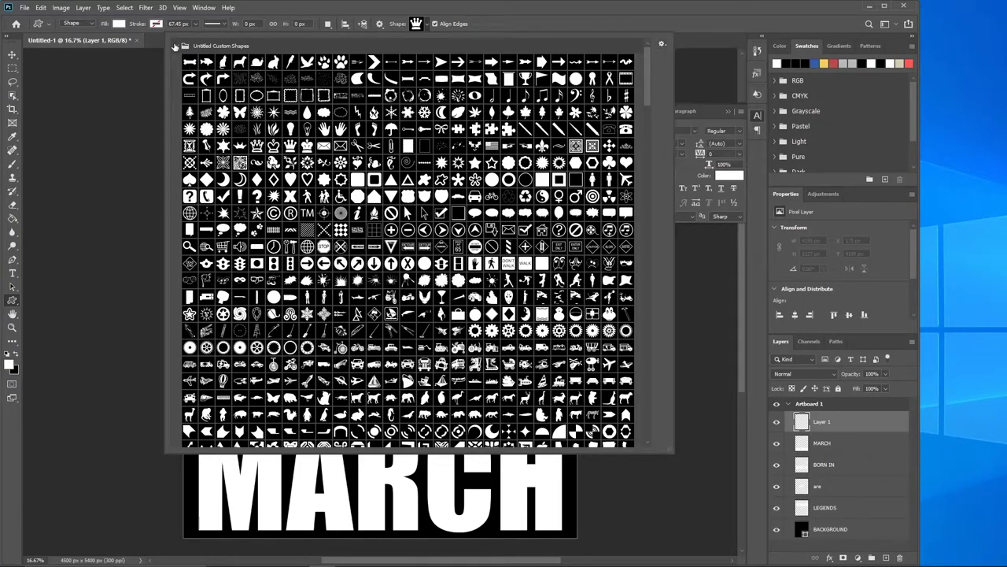
pyautogui.click(174, 47)
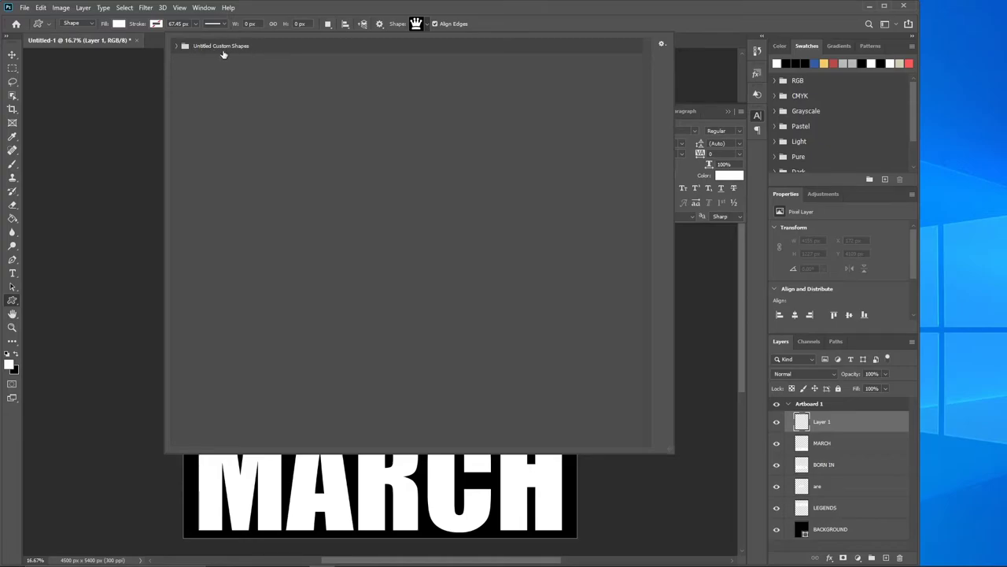
pyautogui.click(175, 47)
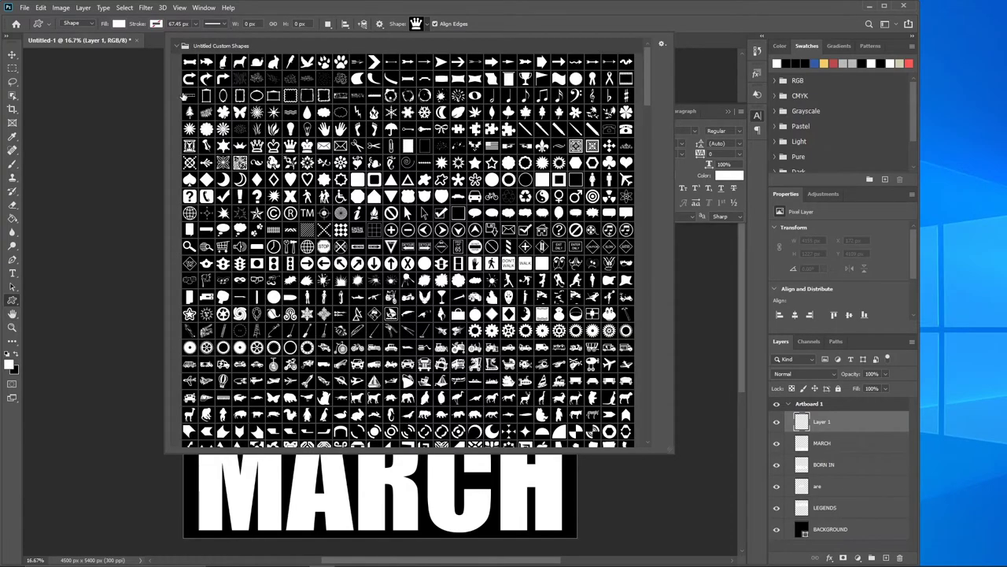
pyautogui.moveTo(648, 62)
pyautogui.mouseDown()
pyautogui.moveTo(646, 134)
pyautogui.moveTo(644, 45)
pyautogui.mouseUp()
# Step: Draw the crown shape with white fill and no stroke at the top of the artboard
pyautogui.click(592, 22)
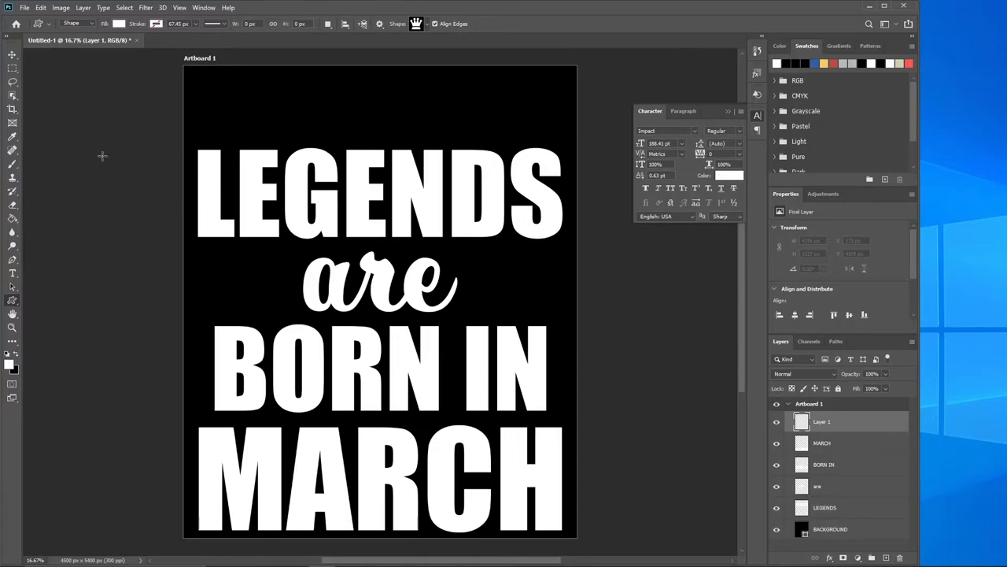
pyautogui.click(118, 24)
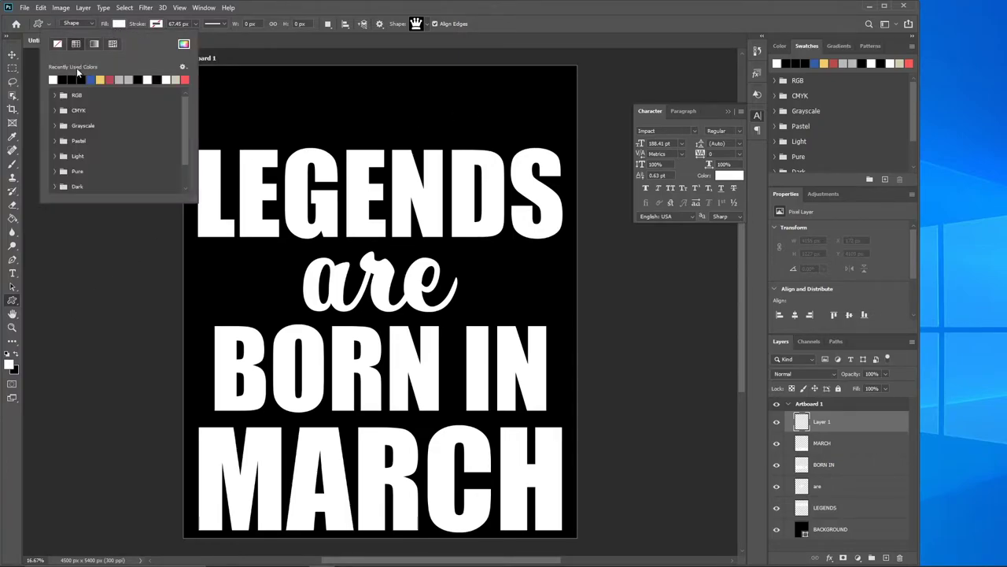
pyautogui.click(155, 23)
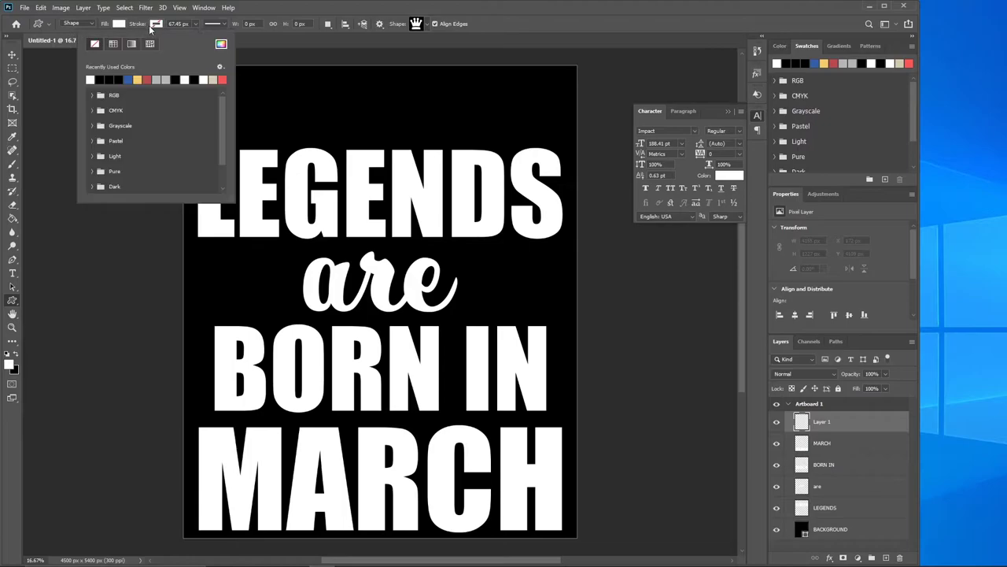
pyautogui.click(299, 14)
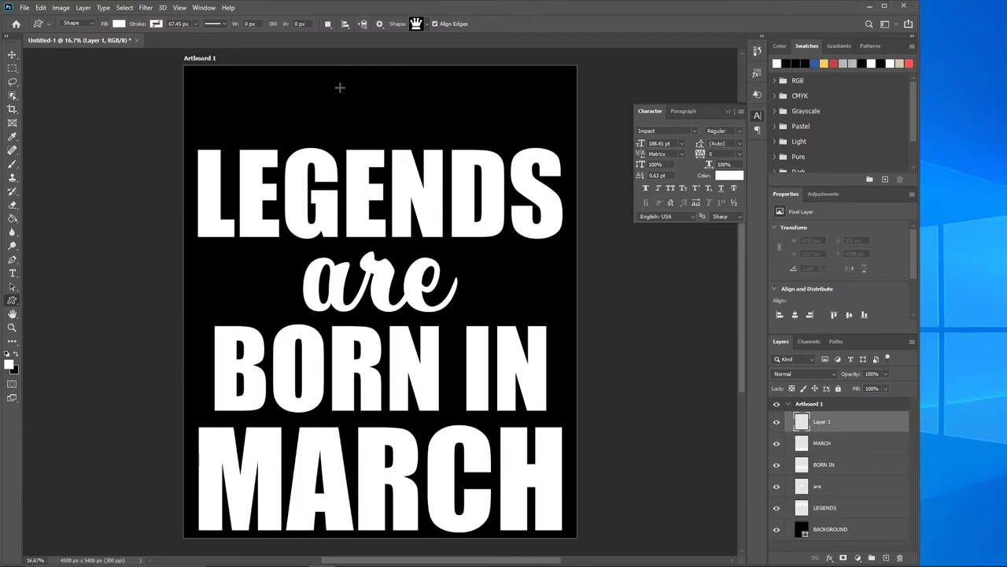
pyautogui.moveTo(340, 87); pyautogui.dragTo(436, 151)
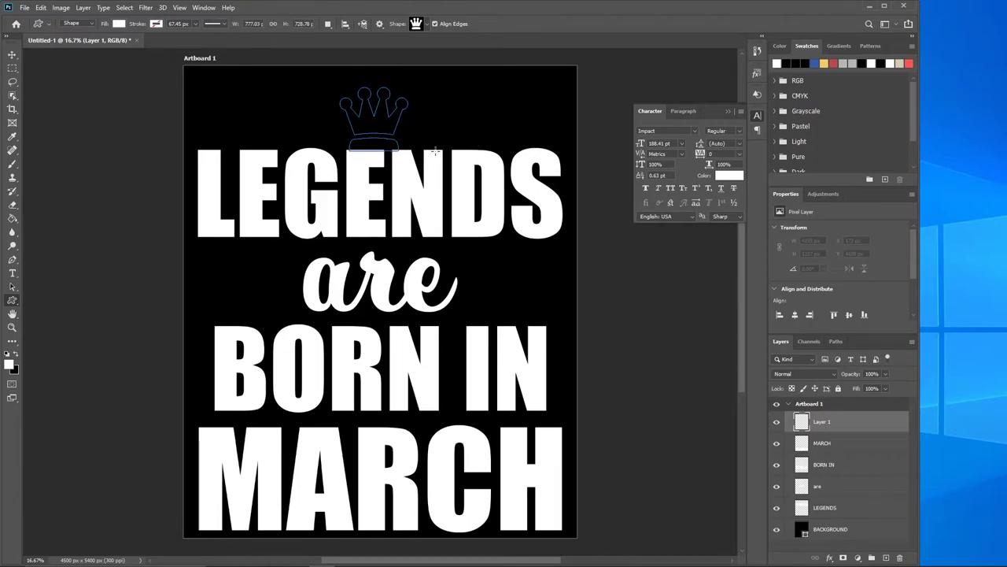
# Step: Nudge the crown up to sit just above LEGENDS and centre it horizontally
pyautogui.click(13, 55)
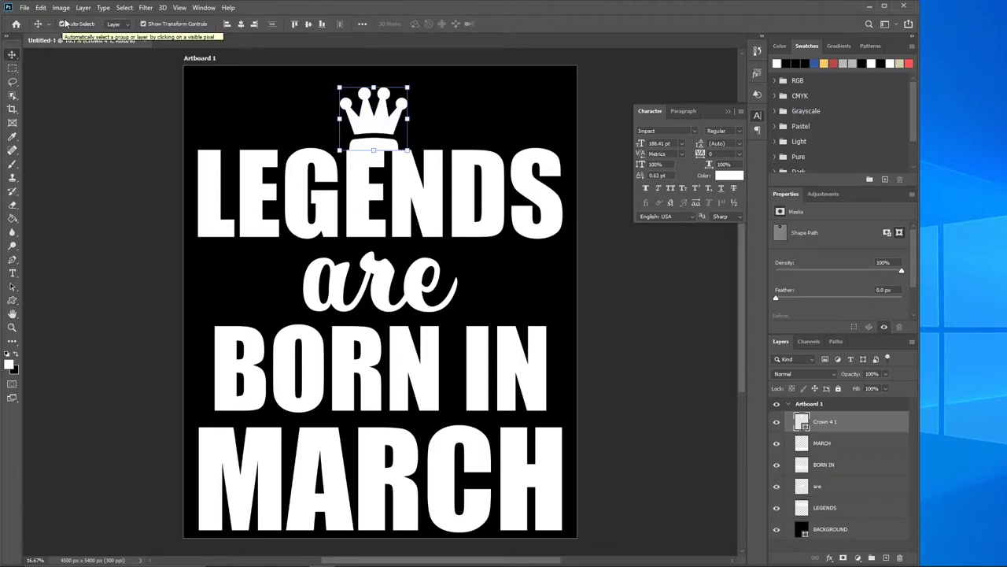
pyautogui.moveTo(375, 130); pyautogui.dragTo(375, 123)
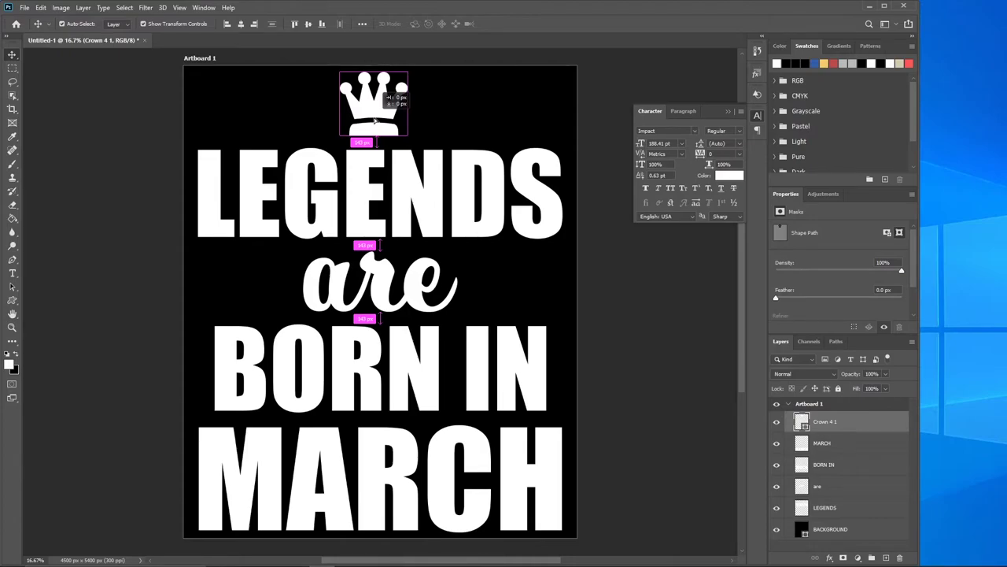
pyautogui.moveTo(375, 119); pyautogui.dragTo(375, 120)
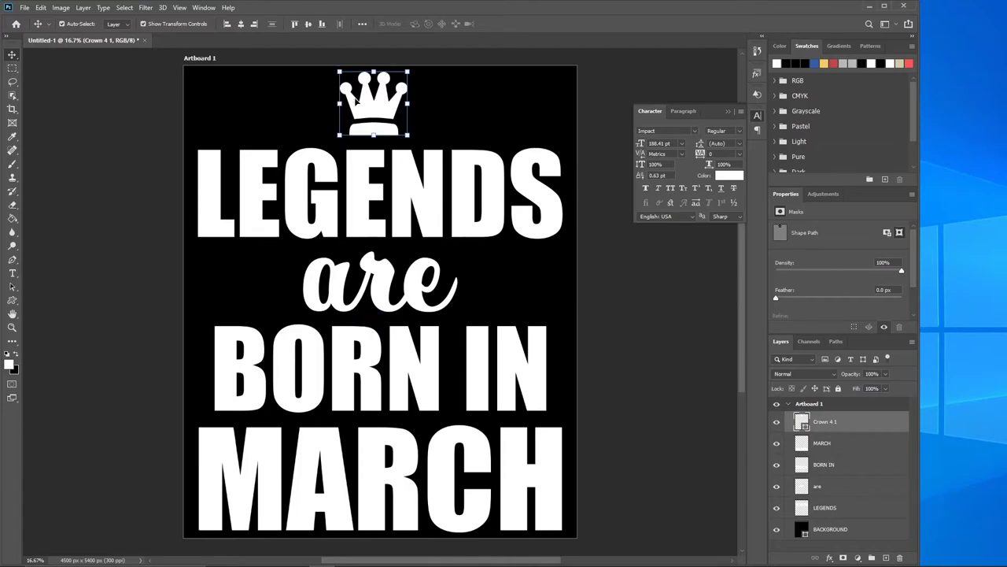
pyautogui.click(242, 24)
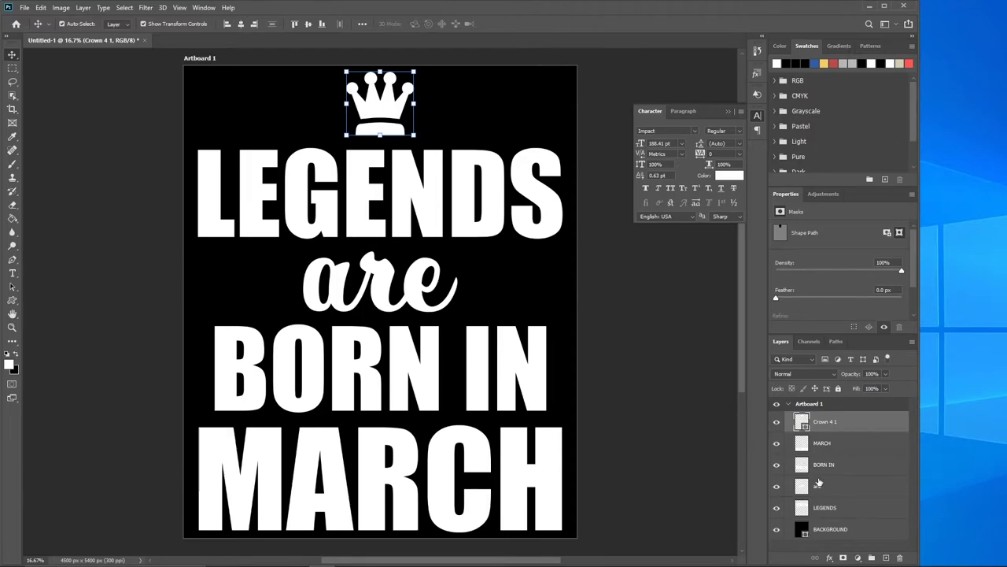
pyautogui.click(883, 446)
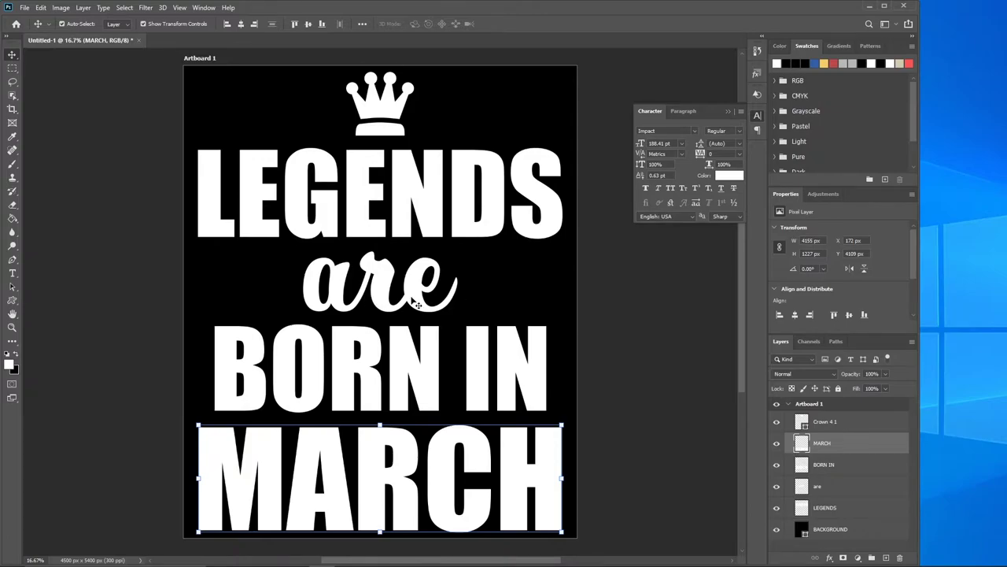
# Step: Duplicate the 'are' layer and move the copy to the top of the stack
pyautogui.click(849, 492)
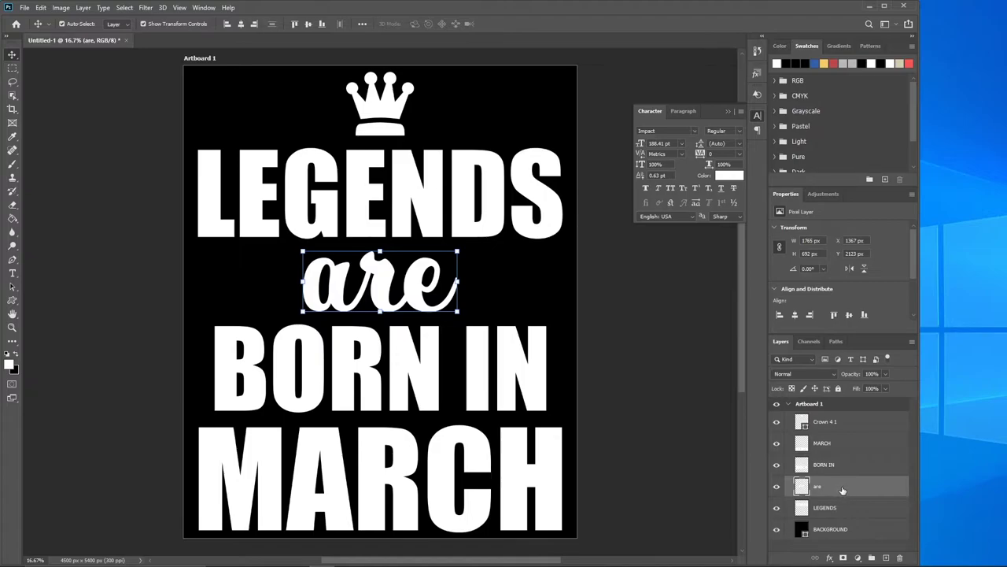
pyautogui.hotkey('ctrl', 'j')
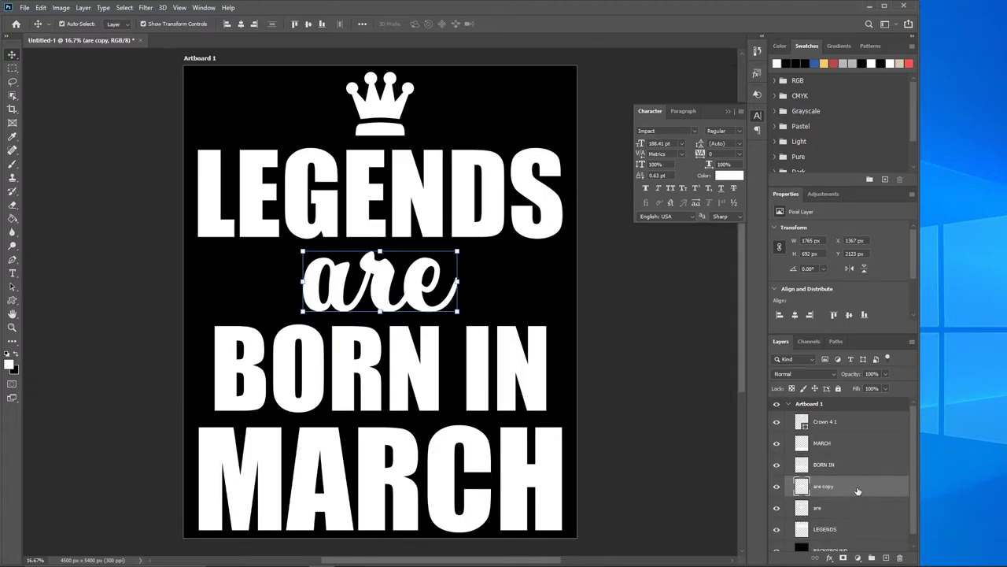
pyautogui.moveTo(856, 490); pyautogui.dragTo(857, 413)
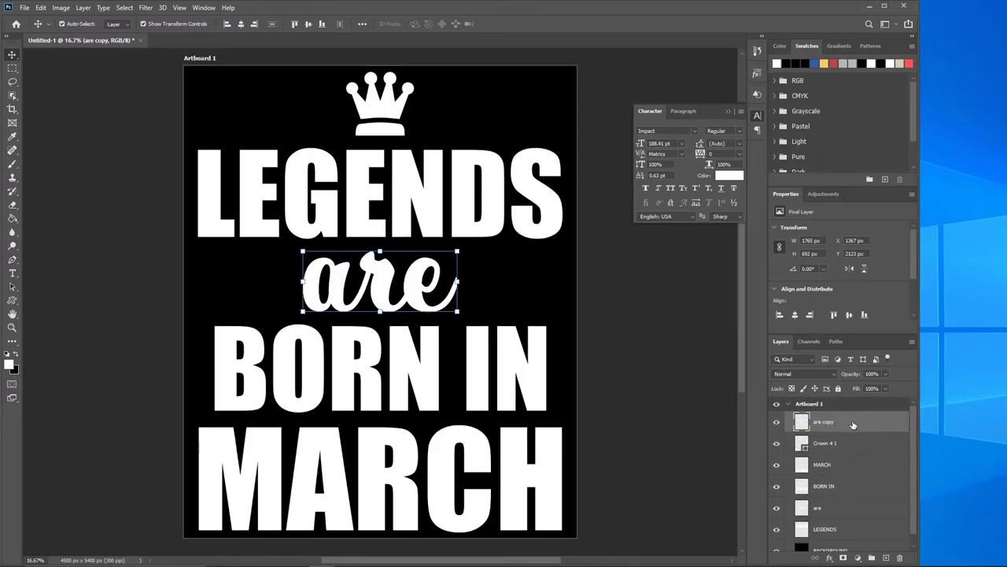
# Step: Add a 46 px outside Stroke in black #000000 to the 'are copy' layer
pyautogui.click(829, 558)
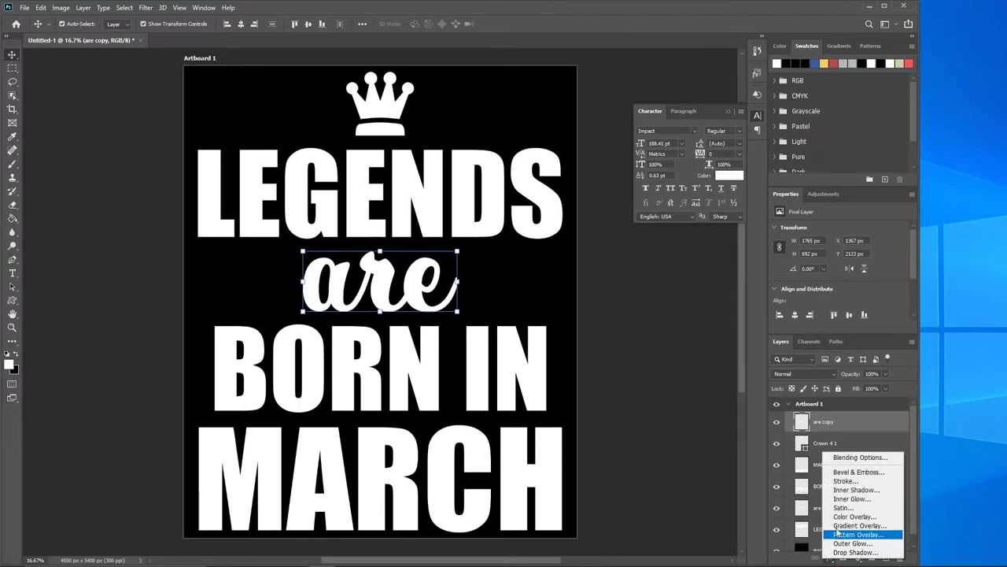
pyautogui.click(847, 483)
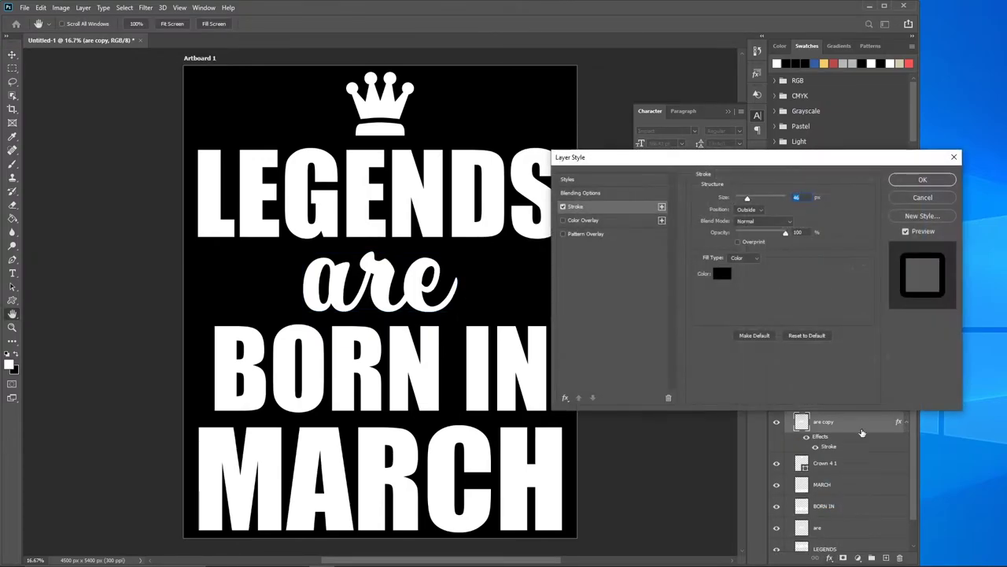
pyautogui.moveTo(783, 163); pyautogui.dragTo(690, 160)
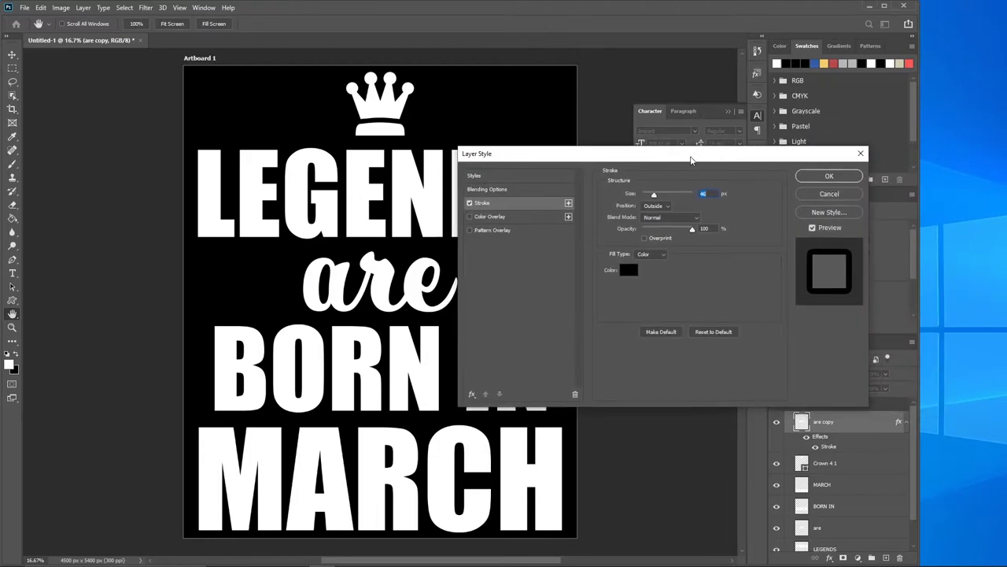
pyautogui.click(666, 208)
pyautogui.click(661, 218)
pyautogui.click(634, 271)
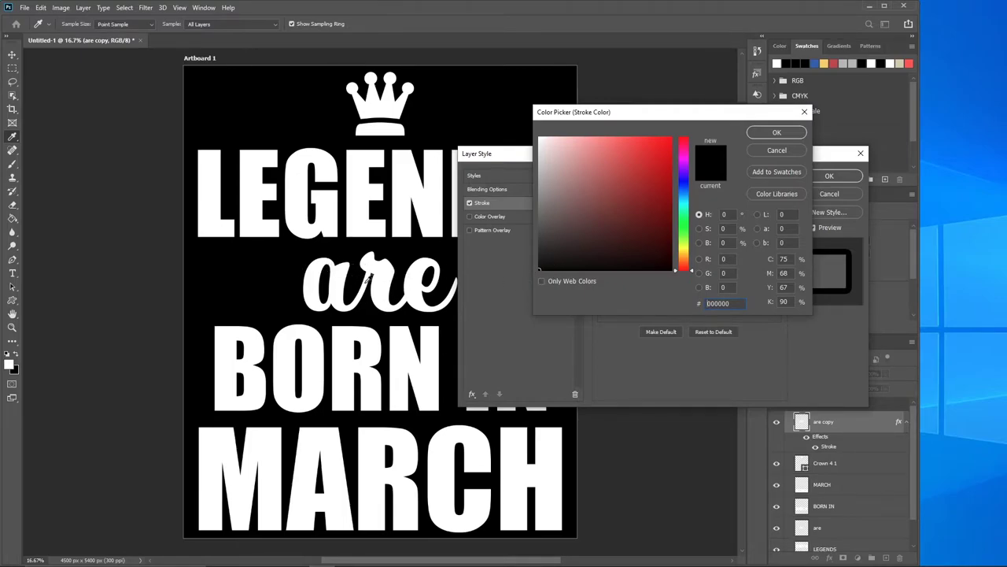
pyautogui.click(774, 133)
pyautogui.click(828, 177)
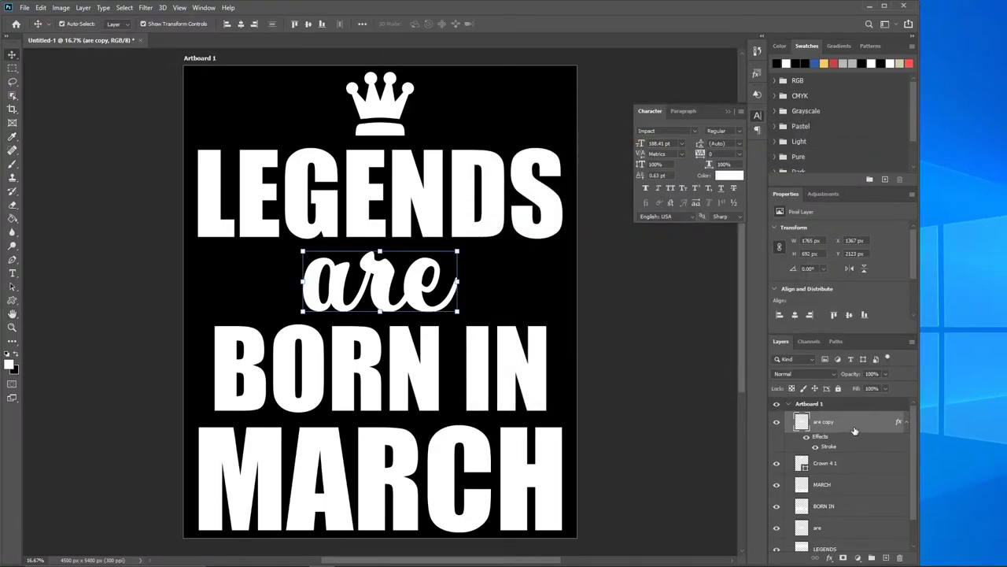
# Step: Select the Crown 4 1 layer and add an empty Layer 1 directly above it
pyautogui.click(847, 464)
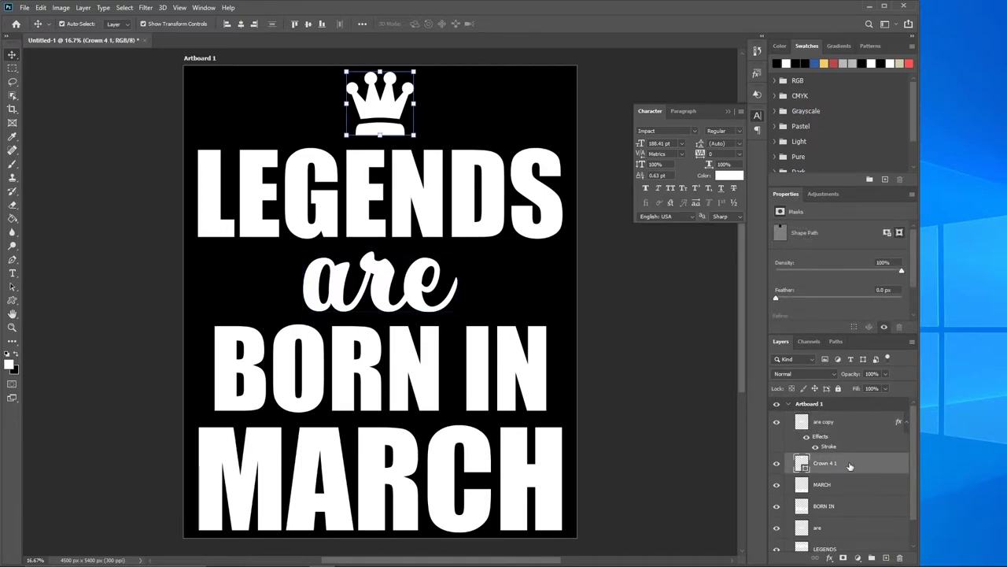
pyautogui.click(886, 558)
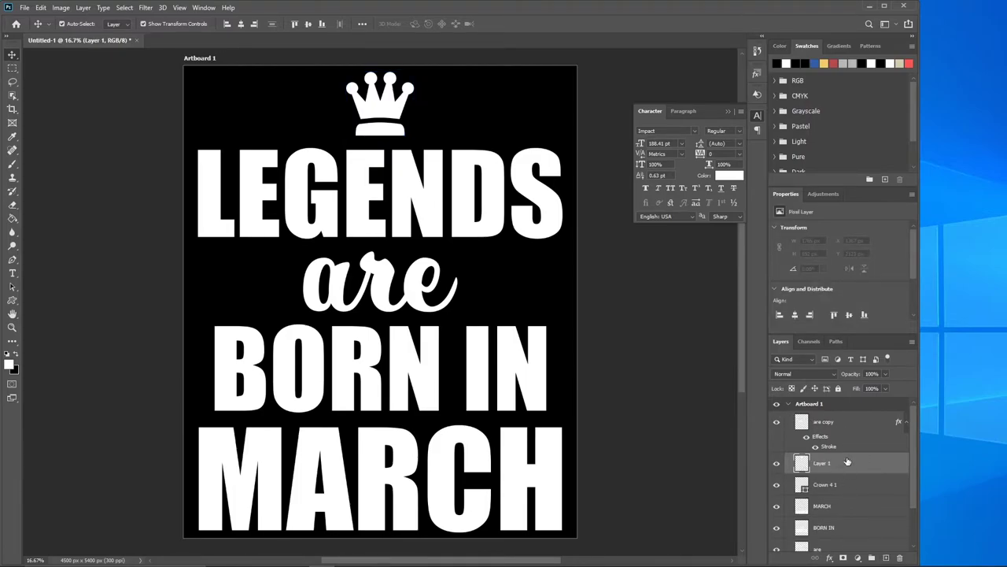
# Step: Draw a thin white, no-stroke rectangle bar across the full artboard just above 'are'
pyautogui.rightClick(16, 303)
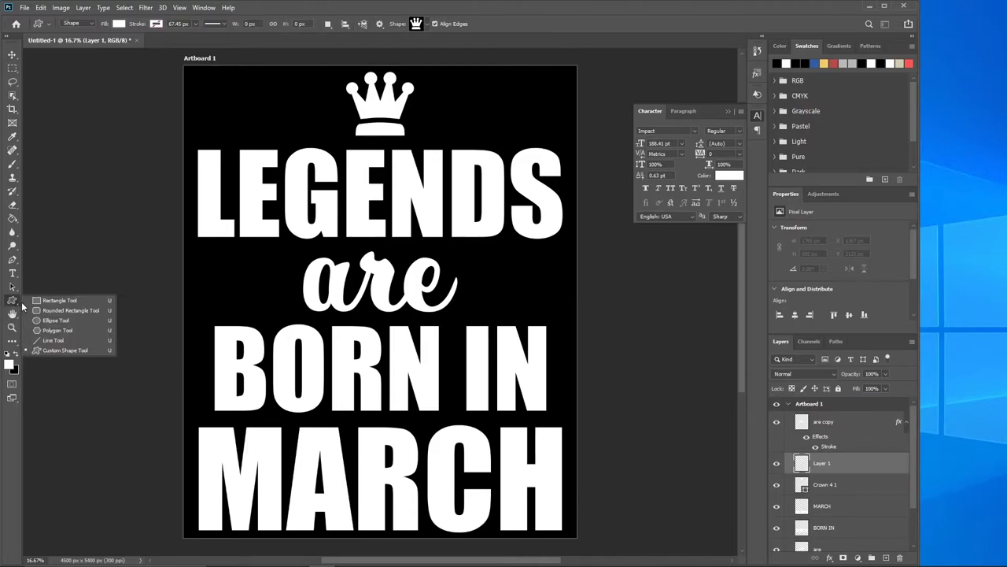
pyautogui.click(34, 303)
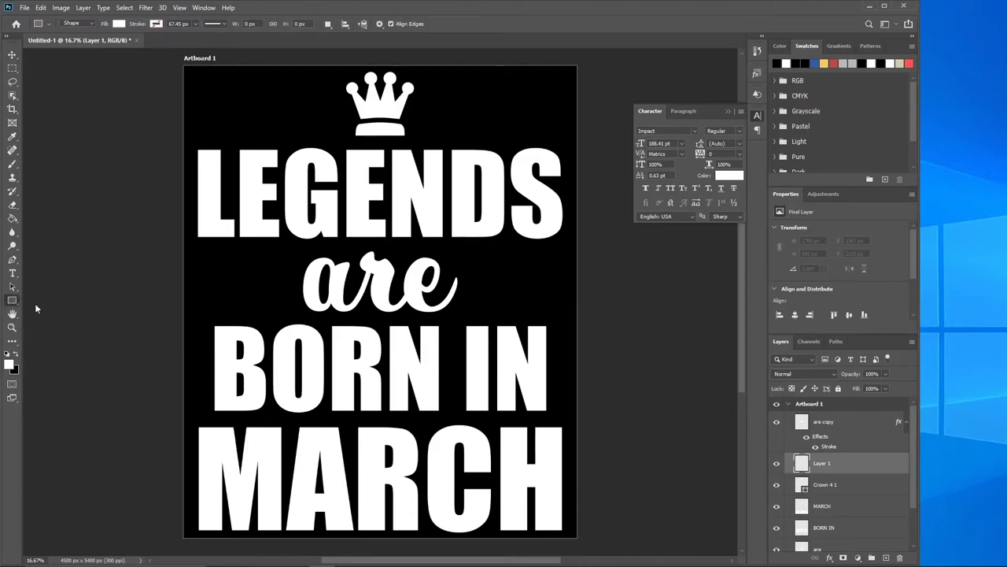
pyautogui.click(119, 24)
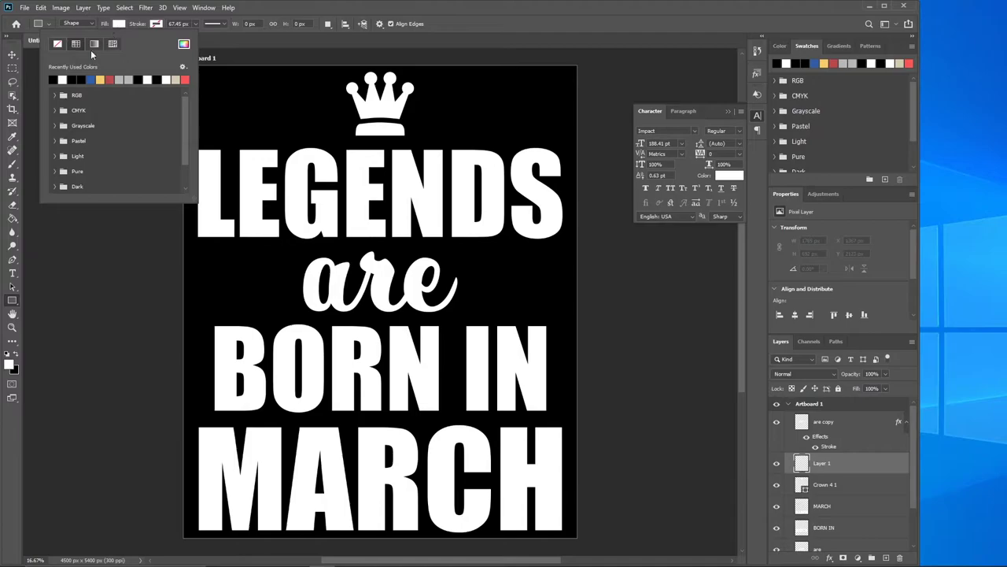
pyautogui.click(156, 24)
pyautogui.click(498, 21)
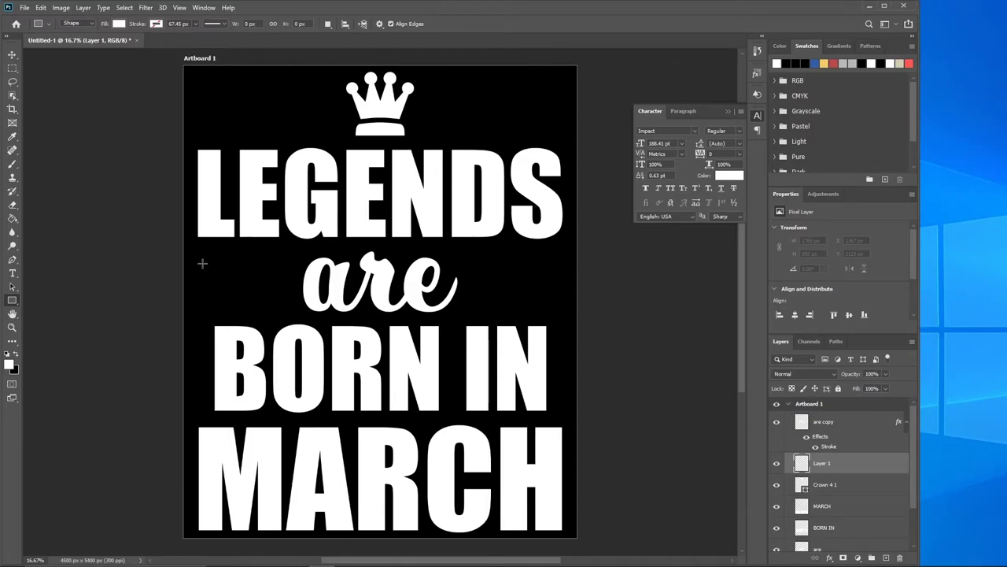
pyautogui.moveTo(202, 264); pyautogui.dragTo(551, 269)
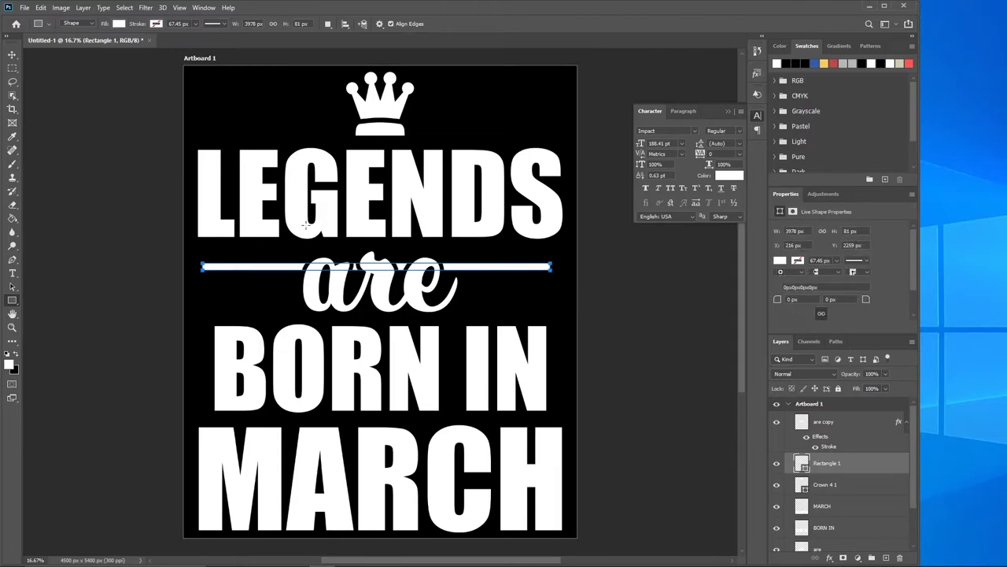
# Step: Alt-drag the white bar downward three times to create Rectangle 1 copy, copy 2 and copy 3
pyautogui.click(12, 55)
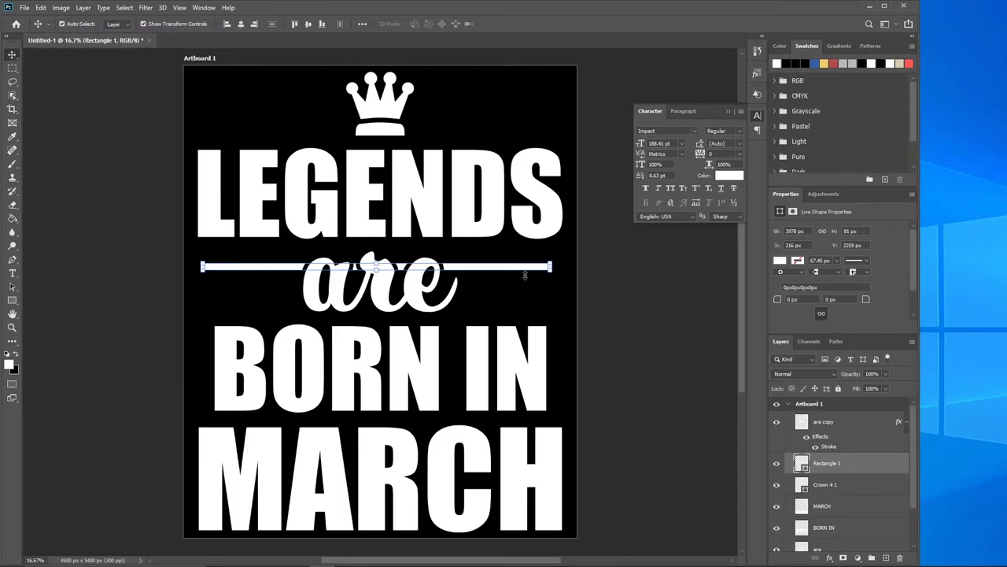
pyautogui.keyDown('alt'); pyautogui.moveTo(524, 269); pyautogui.dragTo(526, 282); pyautogui.keyUp('alt')
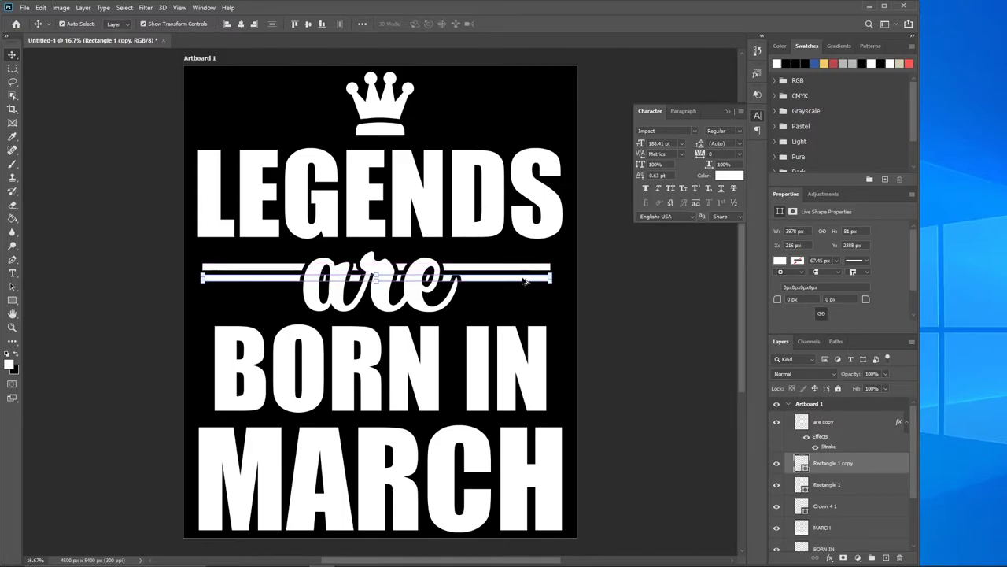
pyautogui.keyDown('alt'); pyautogui.moveTo(521, 280); pyautogui.dragTo(521, 290); pyautogui.keyUp('alt')
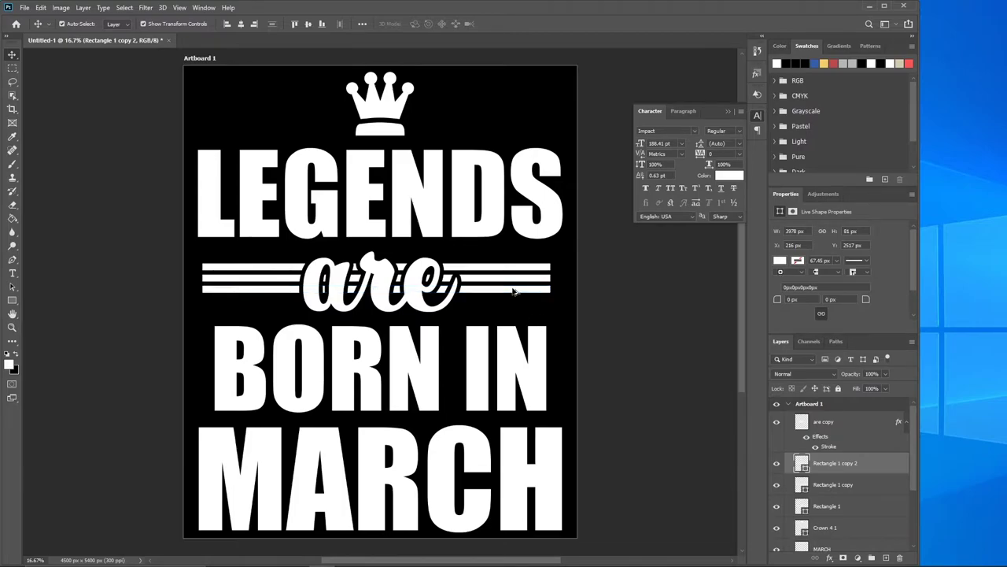
pyautogui.keyDown('alt'); pyautogui.moveTo(513, 291); pyautogui.dragTo(513, 304); pyautogui.keyUp('alt')
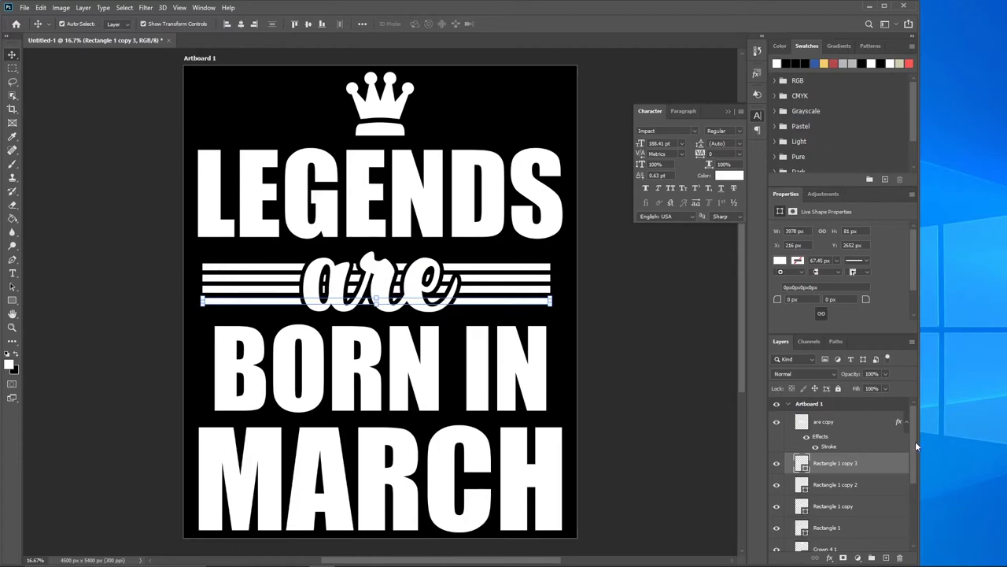
pyautogui.scroll(-3, 915, 461)
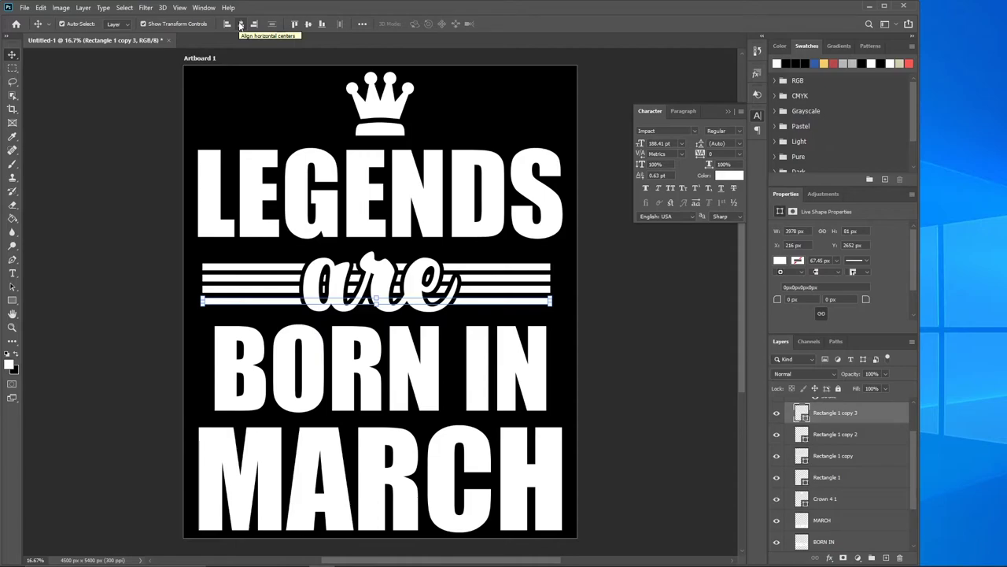
# Step: Centre Rectangle 1 copy 2, Rectangle 1 copy and Rectangle 1 horizontally on the artboard
pyautogui.hotkey('shift', 'Up')
pyautogui.hotkey('shift', 'Up')
pyautogui.hotkey('shift', 'Up')
pyautogui.hotkey('shift', 'Up')
pyautogui.hotkey('shift', 'Up')
pyautogui.hotkey('shift', 'Up')
pyautogui.hotkey('shift', 'Up')
pyautogui.hotkey('shift', 'Up')
pyautogui.hotkey('shift', 'Up')
pyautogui.hotkey('shift', 'Up')
pyautogui.hotkey('shift', 'Up')
pyautogui.hotkey('shift', 'Up')
pyautogui.hotkey('shift', 'Up')
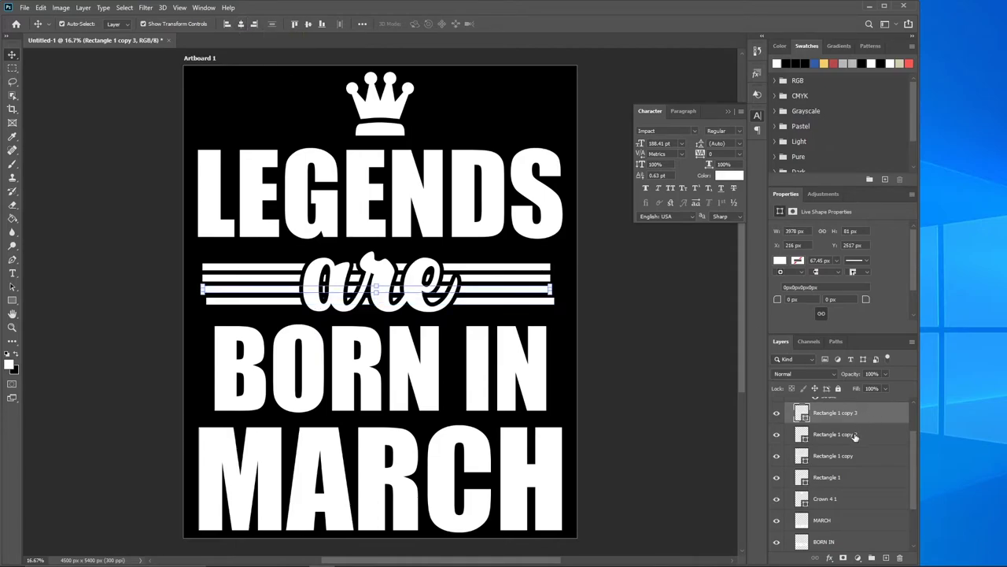
pyautogui.click(856, 436)
pyautogui.click(241, 24)
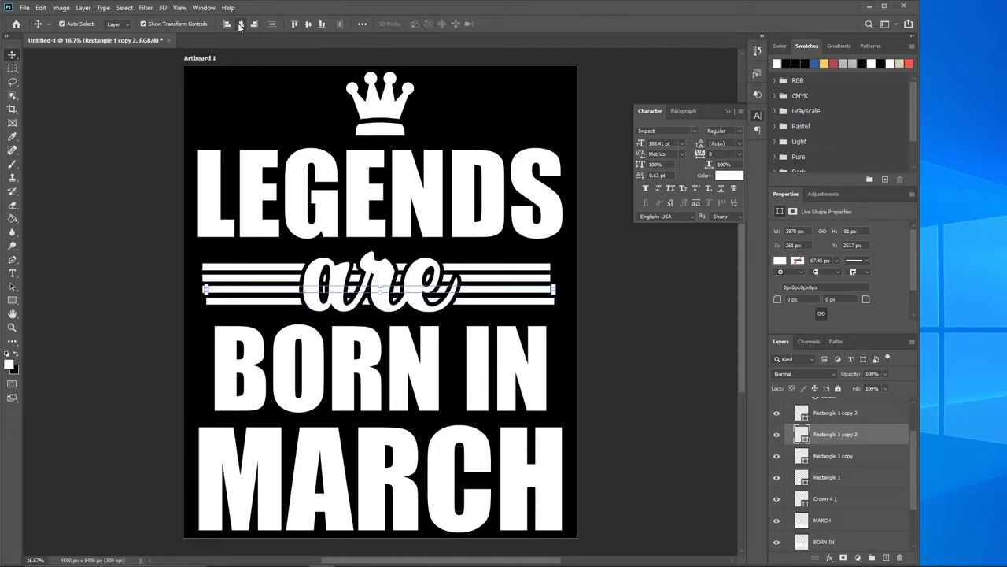
pyautogui.click(875, 459)
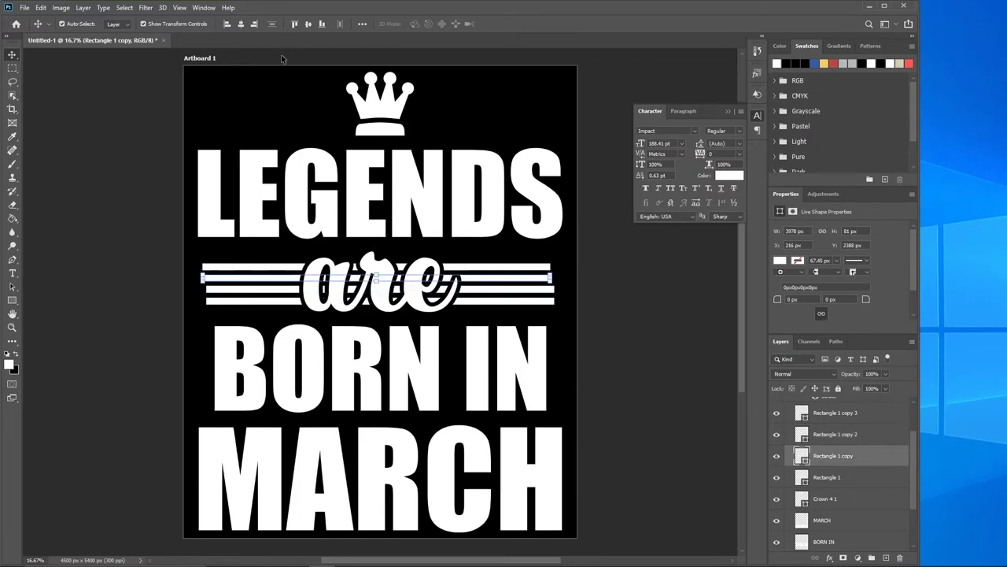
pyautogui.click(240, 25)
pyautogui.doubleClick(850, 478)
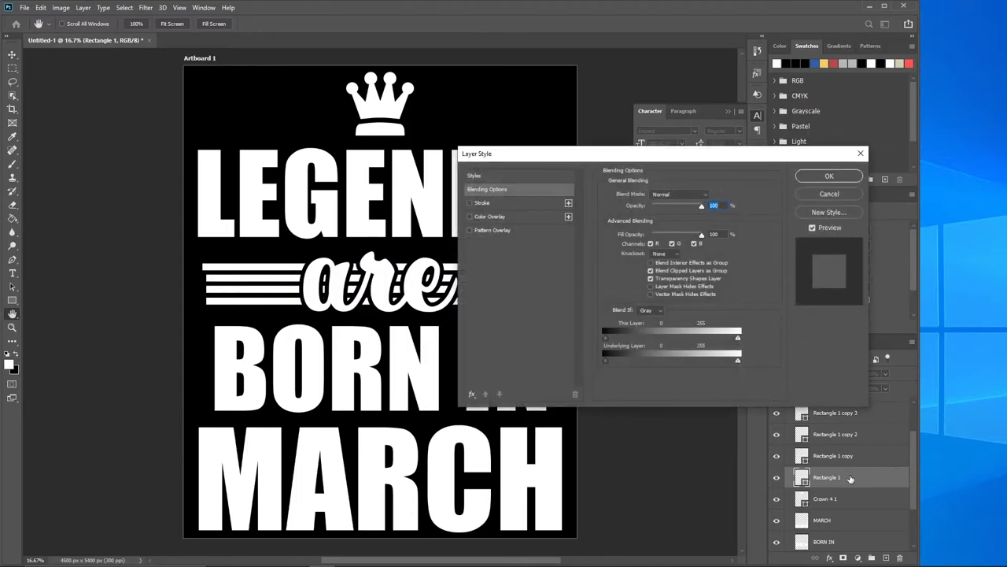
pyautogui.click(830, 195)
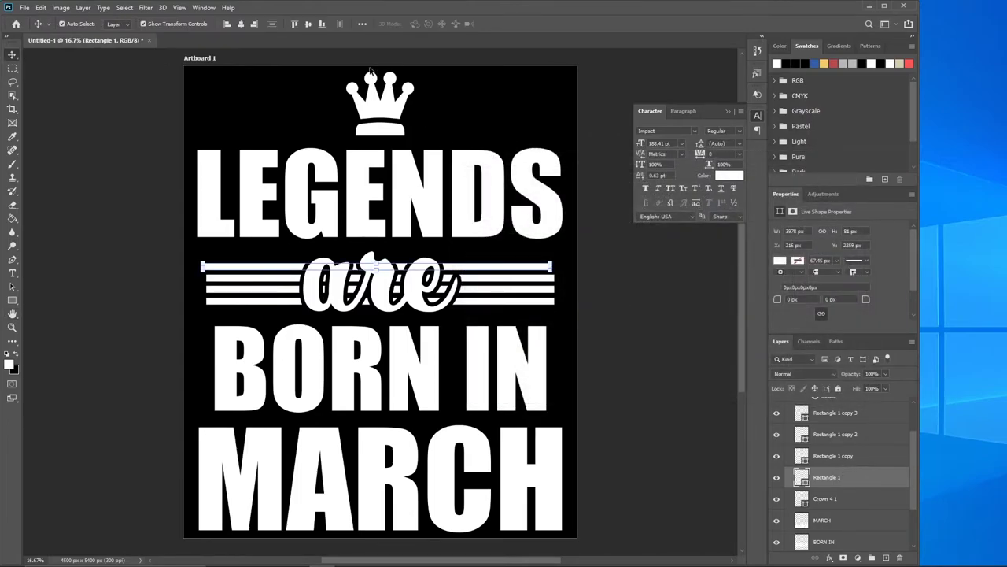
pyautogui.click(241, 24)
# Step: Select all four stripe layers together and show the extra align and distribute options
pyautogui.scroll(1, 913, 486)
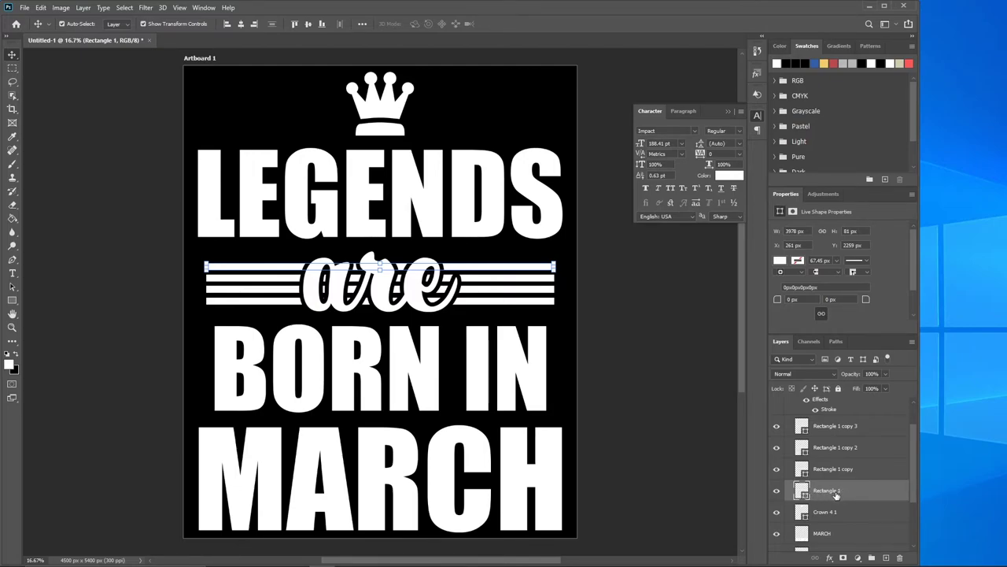
pyautogui.keyDown('shift'); pyautogui.click(845, 428); pyautogui.keyUp('shift')
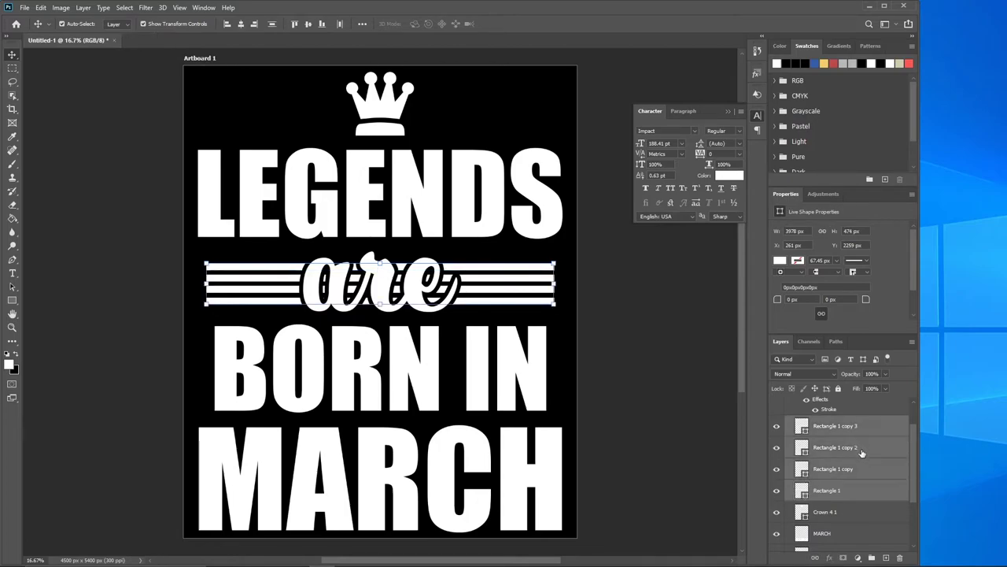
pyautogui.click(362, 25)
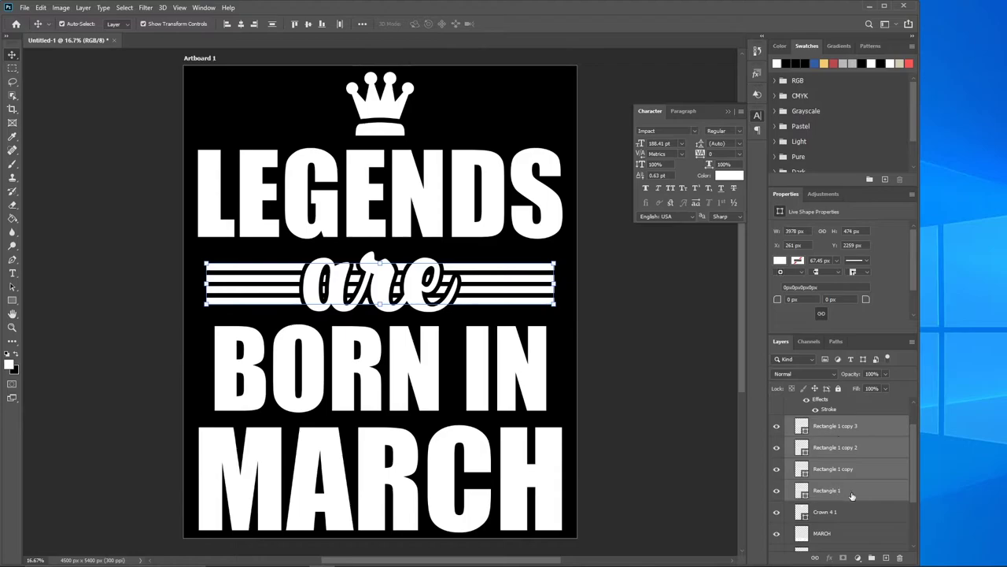
# Step: Group the four Rectangle stripe layers into Group 1 and merge it into one pixel layer
pyautogui.click(871, 558)
pyautogui.moveTo(912, 472); pyautogui.dragTo(918, 446)
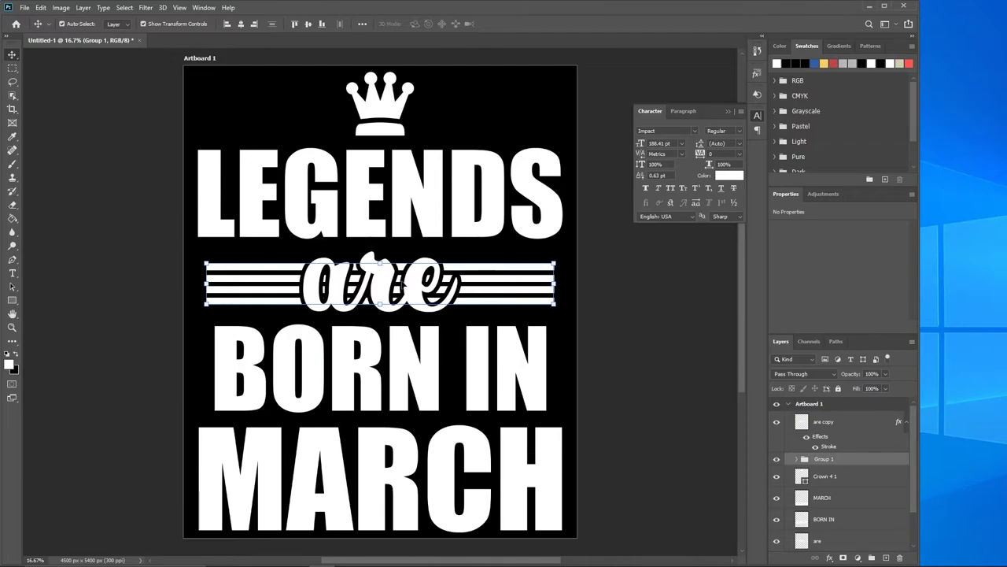
pyautogui.rightClick(829, 463)
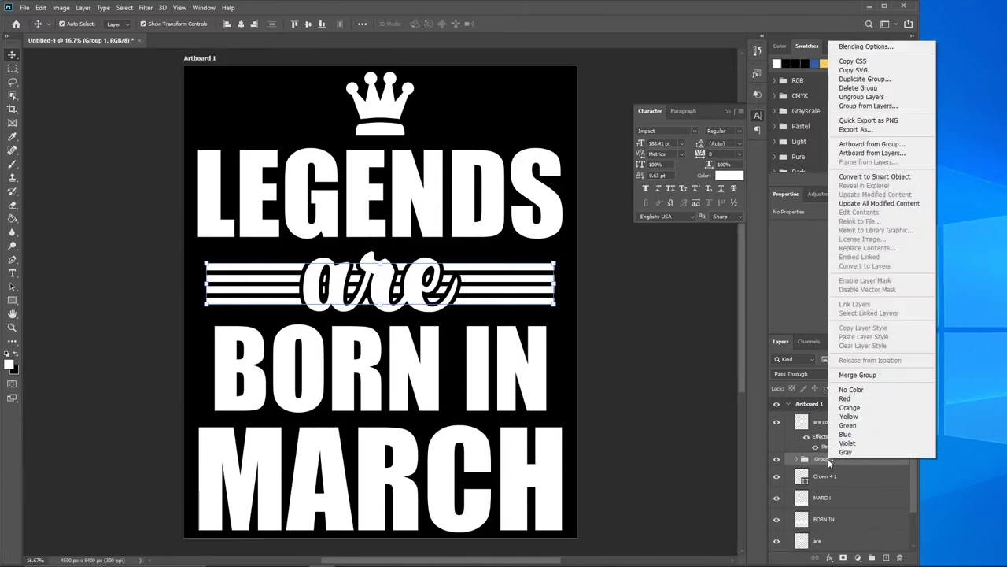
pyautogui.click(857, 378)
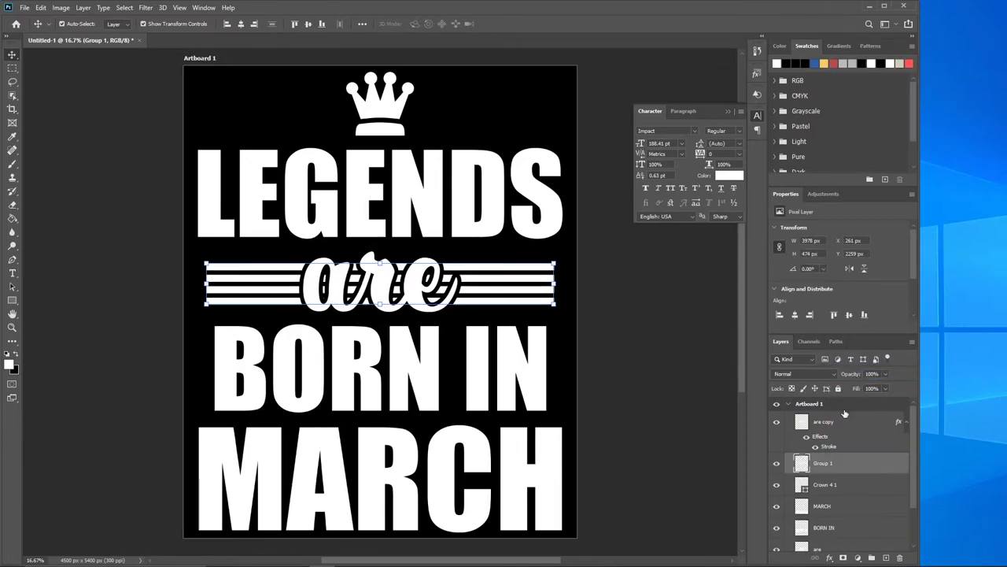
pyautogui.rightClick(822, 463)
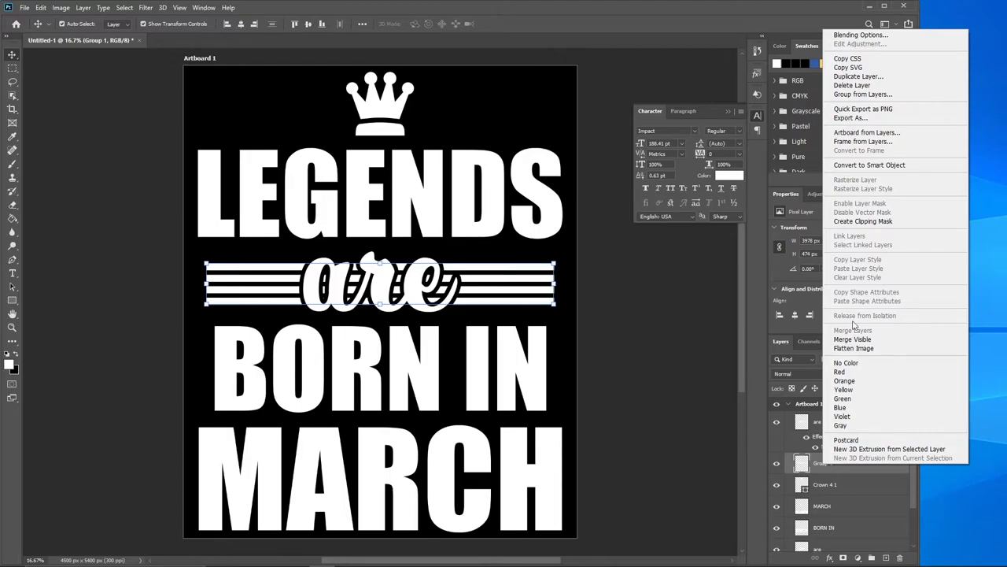
pyautogui.click(819, 465)
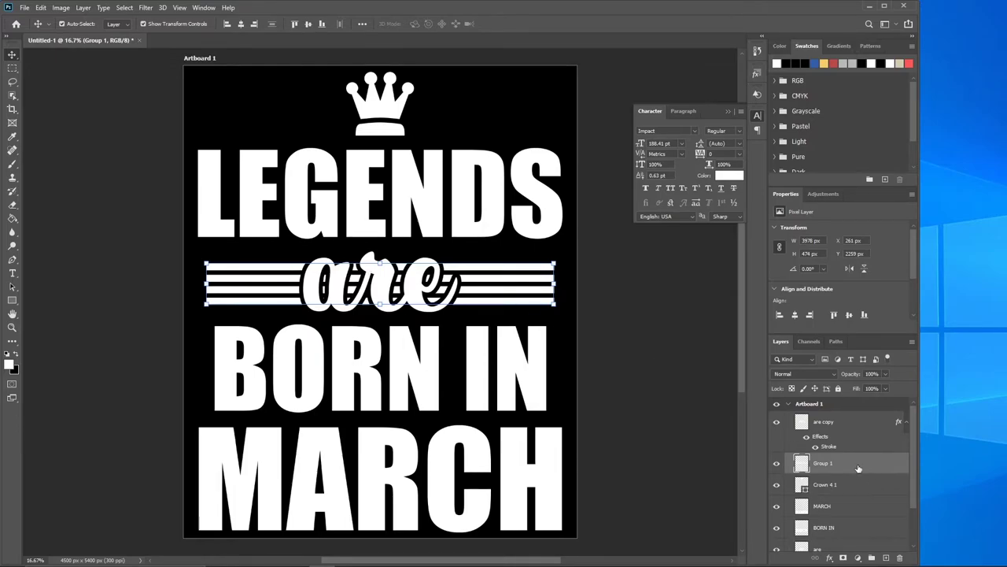
# Step: Select 'are copy' with Group 1 and centre the stripes vertically on the word 'are'
pyautogui.click(843, 423)
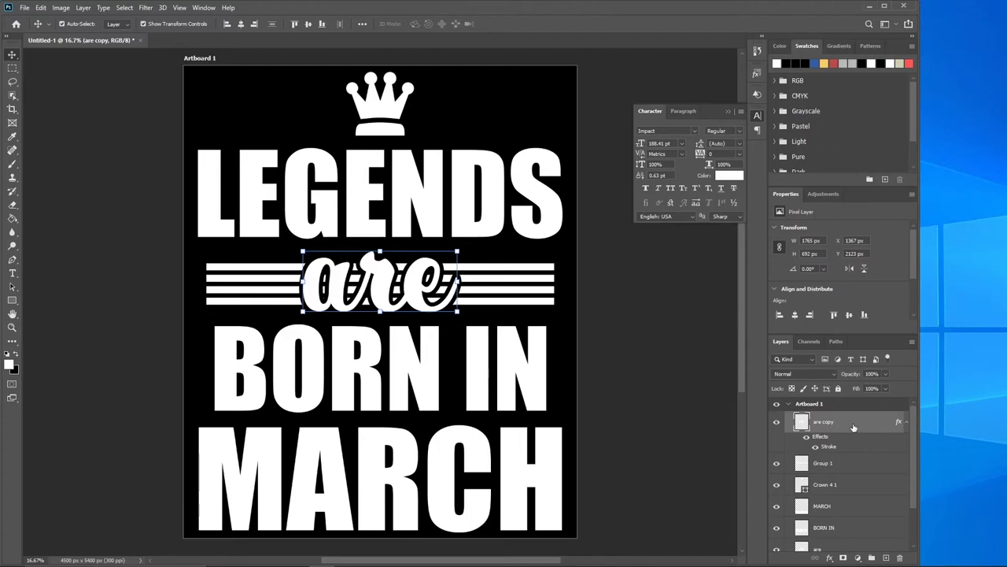
pyautogui.keyDown('shift'); pyautogui.click(854, 469); pyautogui.keyUp('shift')
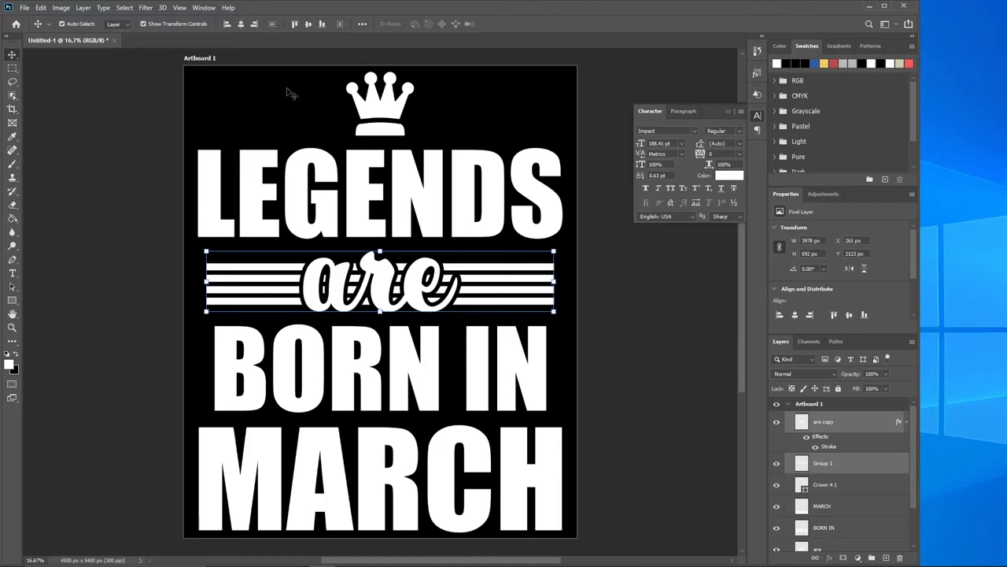
pyautogui.click(308, 26)
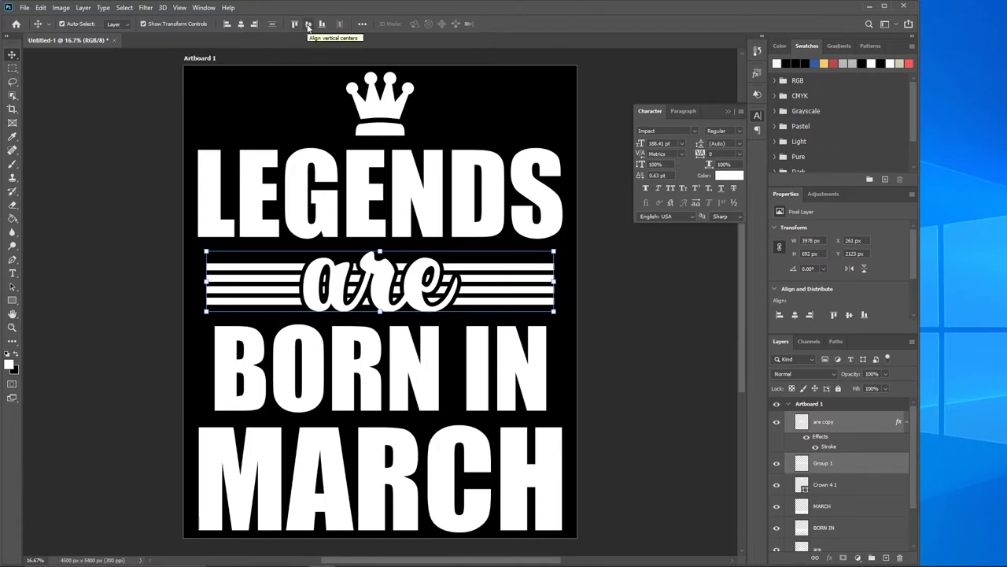
pyautogui.click(309, 25)
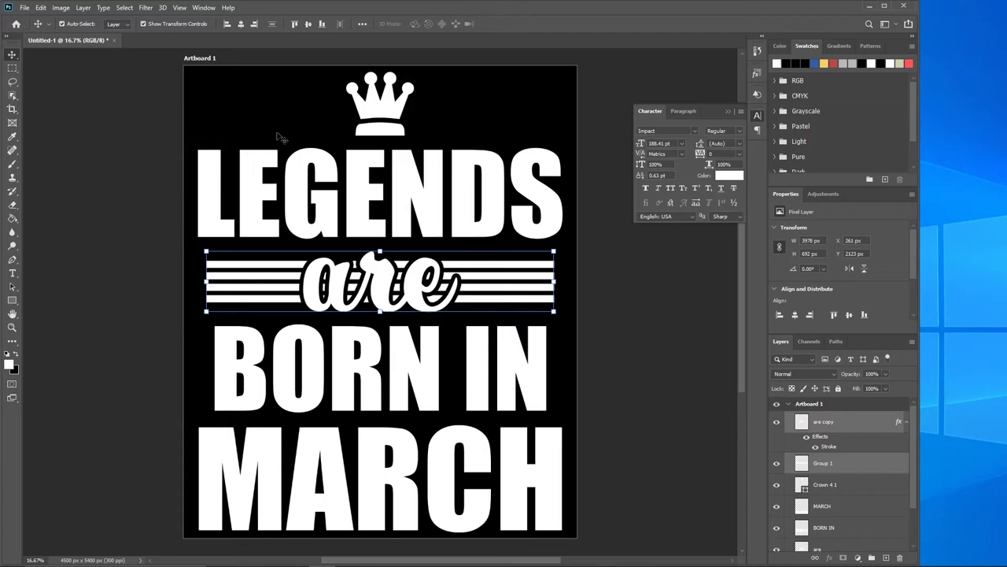
# Step: Keep only the 'are copy' layer selected and reposition it within the Layers panel
pyautogui.click(851, 428)
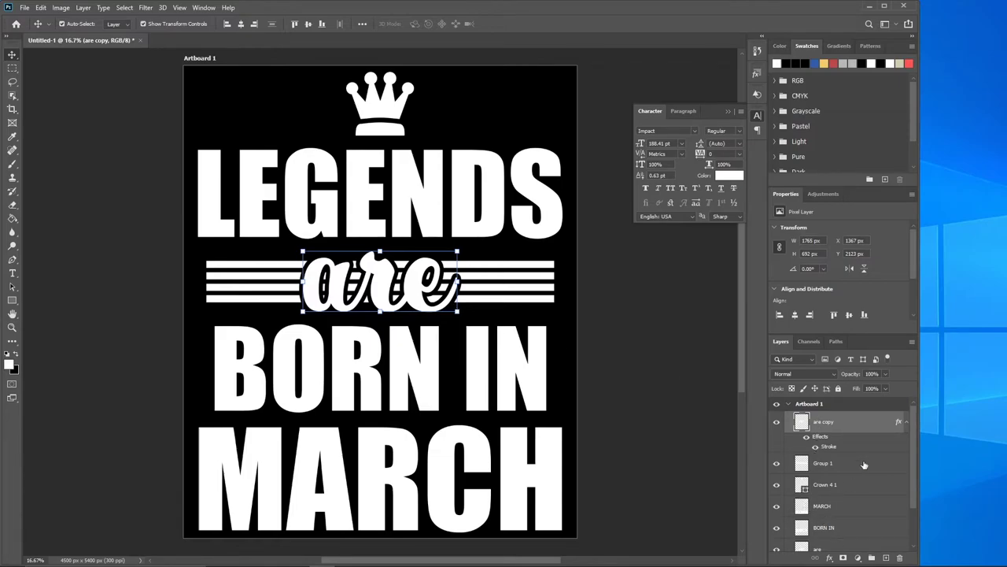
pyautogui.moveTo(913, 437); pyautogui.dragTo(911, 472)
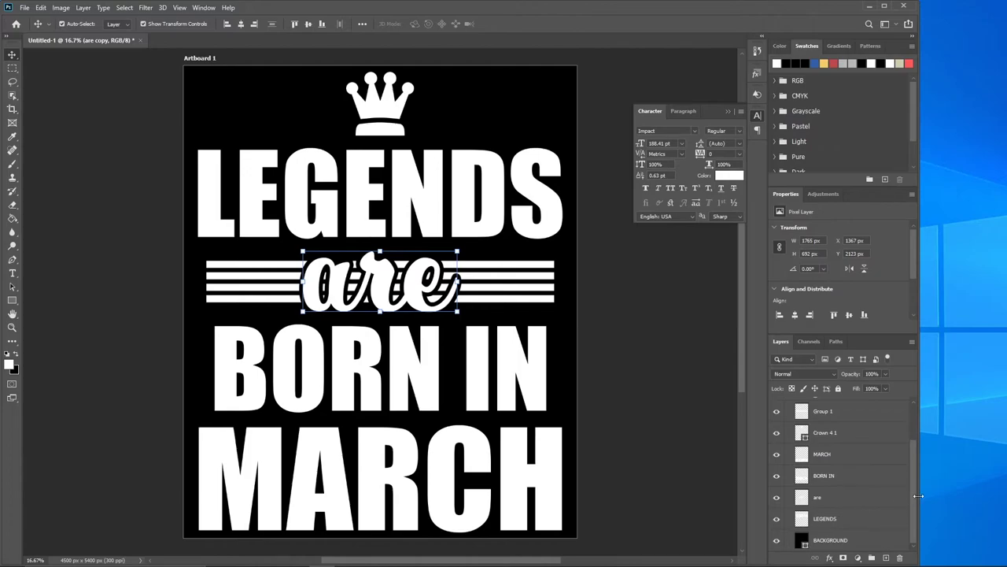
pyautogui.moveTo(911, 499); pyautogui.dragTo(914, 432)
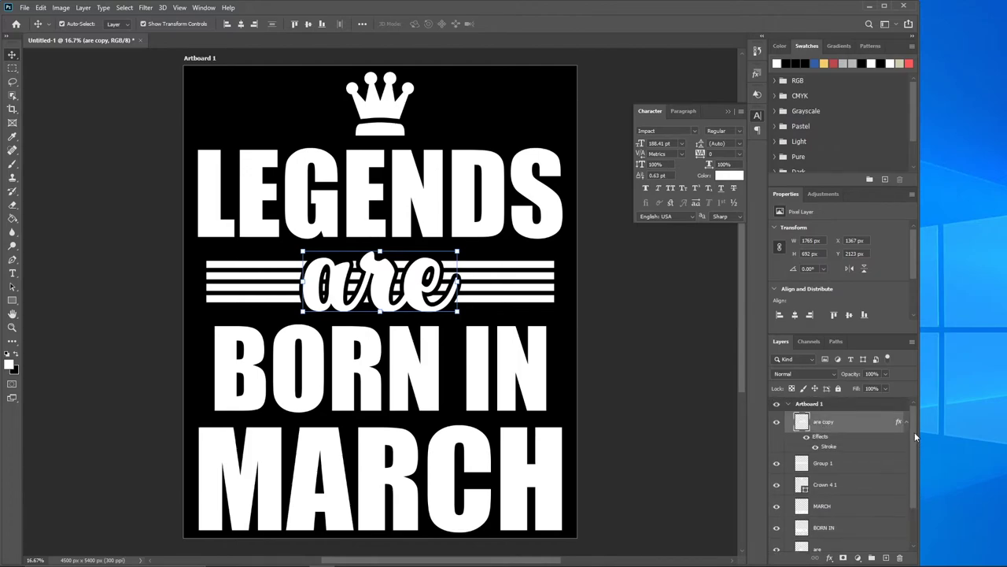
# Step: Rasterize the stroke style of 'are copy' and load its outlined pixels as a selection
pyautogui.rightClick(843, 426)
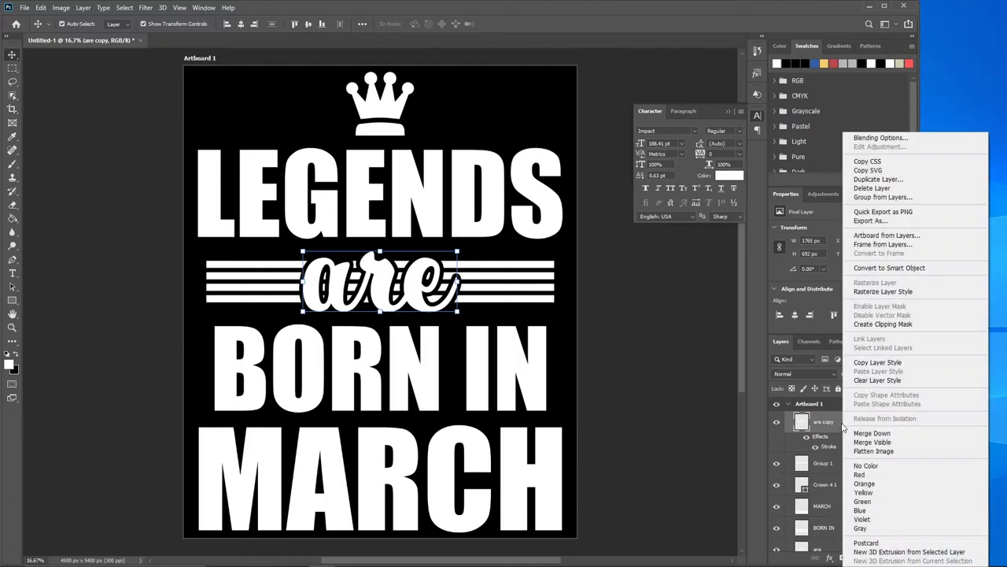
pyautogui.click(901, 291)
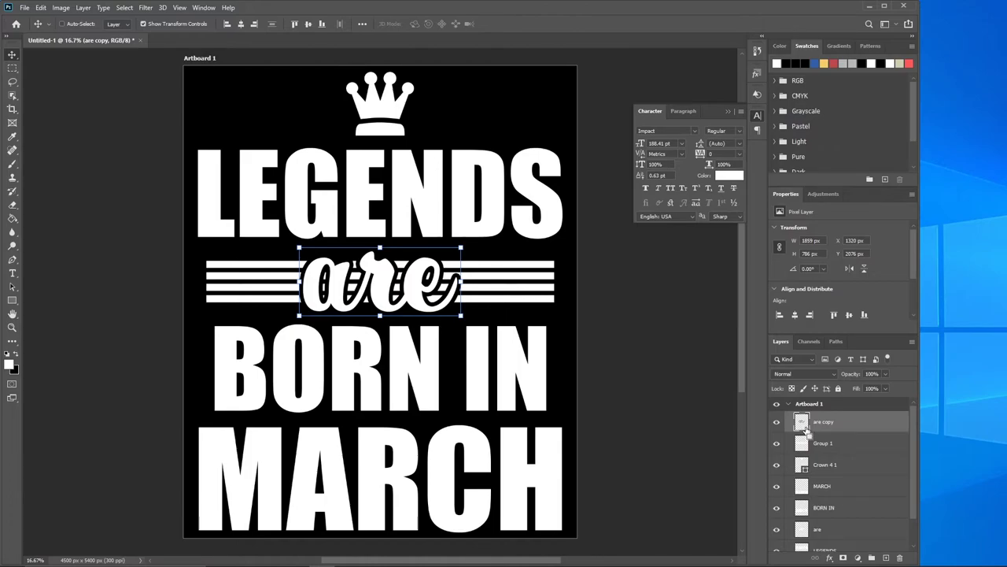
pyautogui.keyDown('ctrl'); pyautogui.click(801, 422); pyautogui.keyUp('ctrl')
# Step: Cut the outlined 'are' shape from the Group 1 stripes, preview the gap, and delete 'are copy'
pyautogui.click(857, 445)
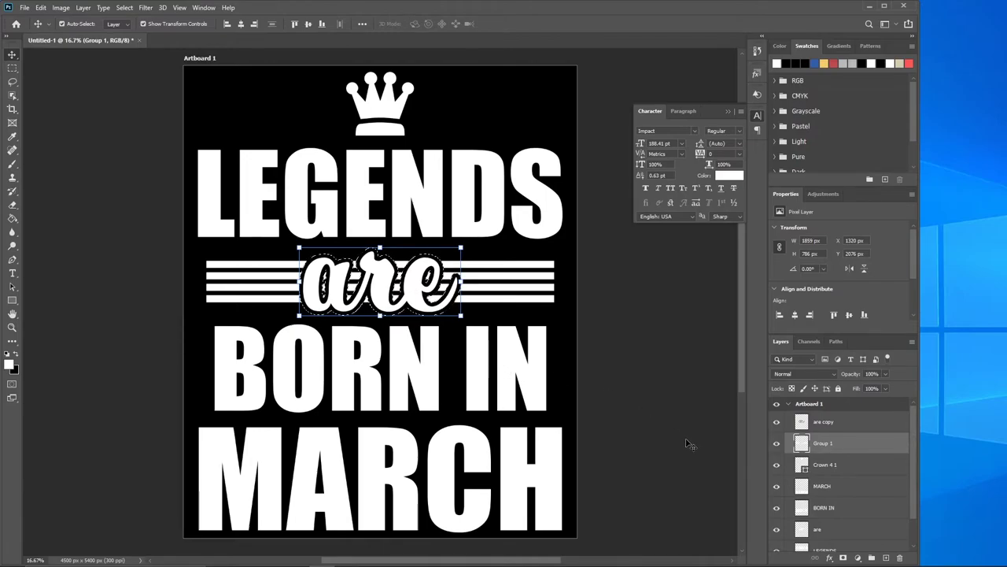
pyautogui.hotkey('ctrl', 'd')
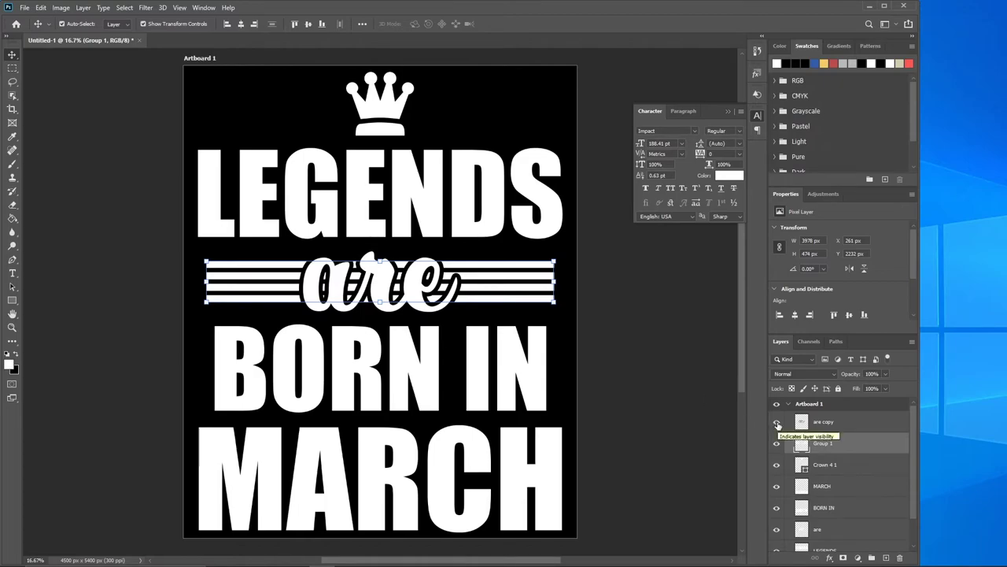
pyautogui.click(777, 423)
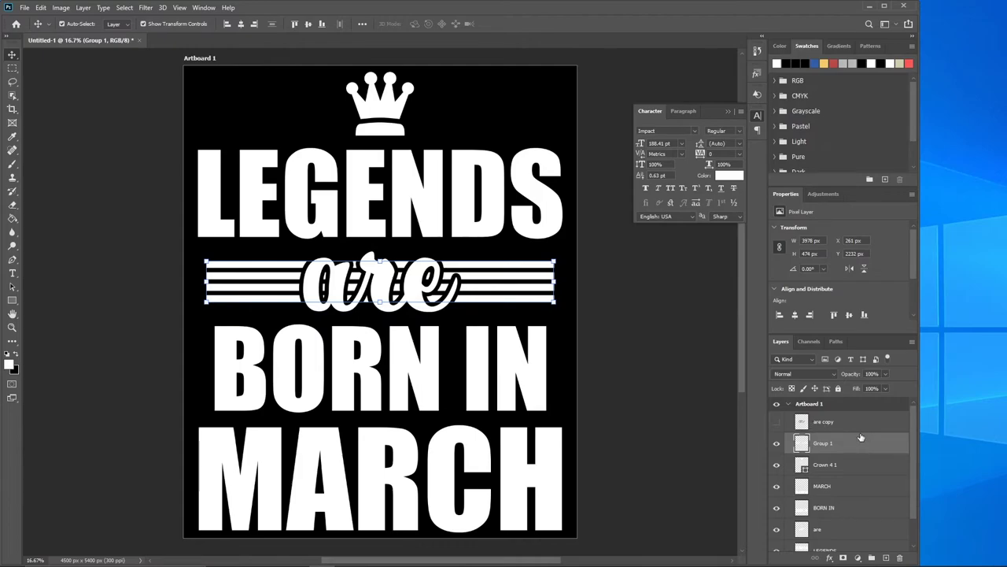
pyautogui.scroll(-1, 896, 458)
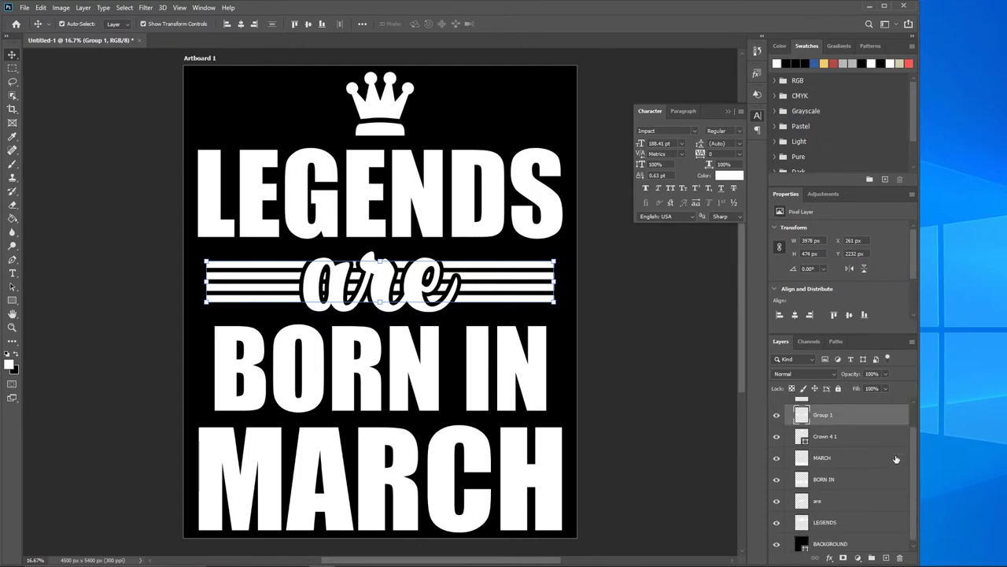
pyautogui.click(777, 502)
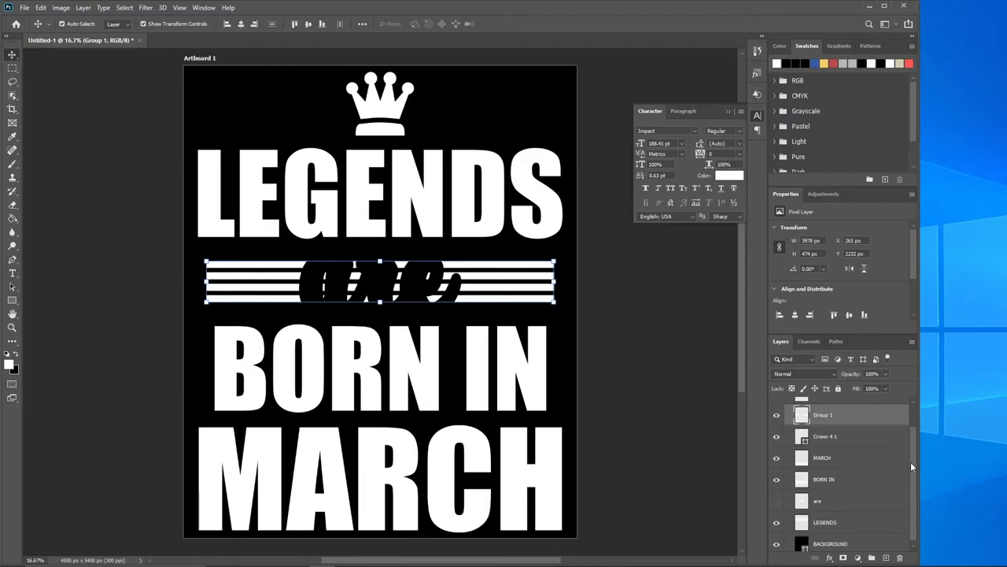
pyautogui.scroll(1, 911, 462)
pyautogui.click(777, 512)
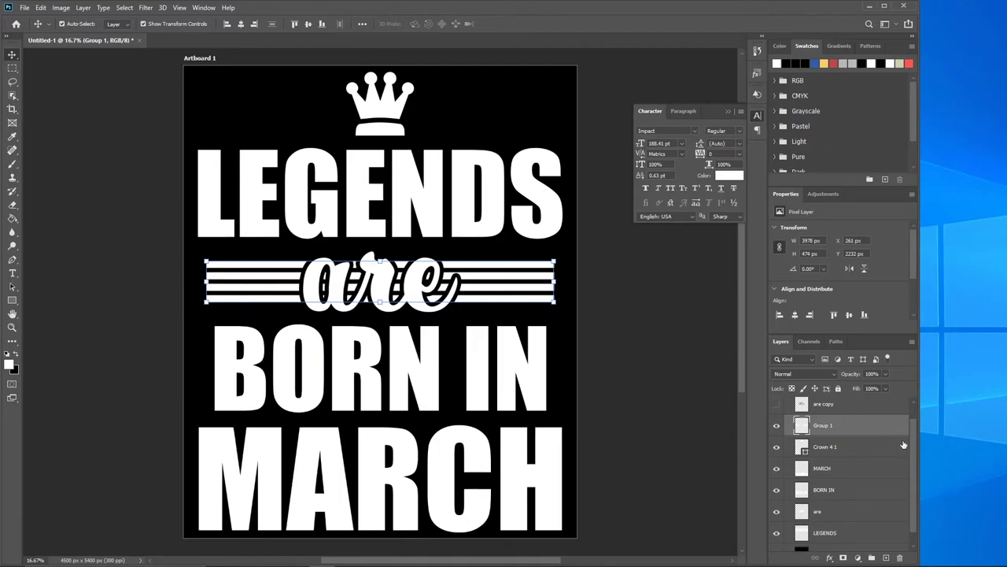
pyautogui.scroll(1, 905, 438)
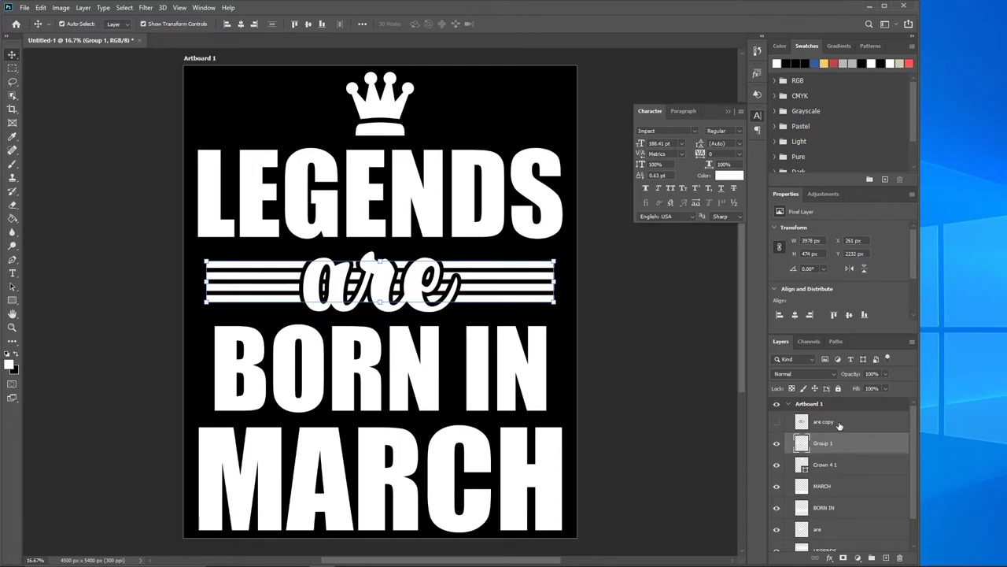
pyautogui.moveTo(840, 421); pyautogui.dragTo(899, 558)
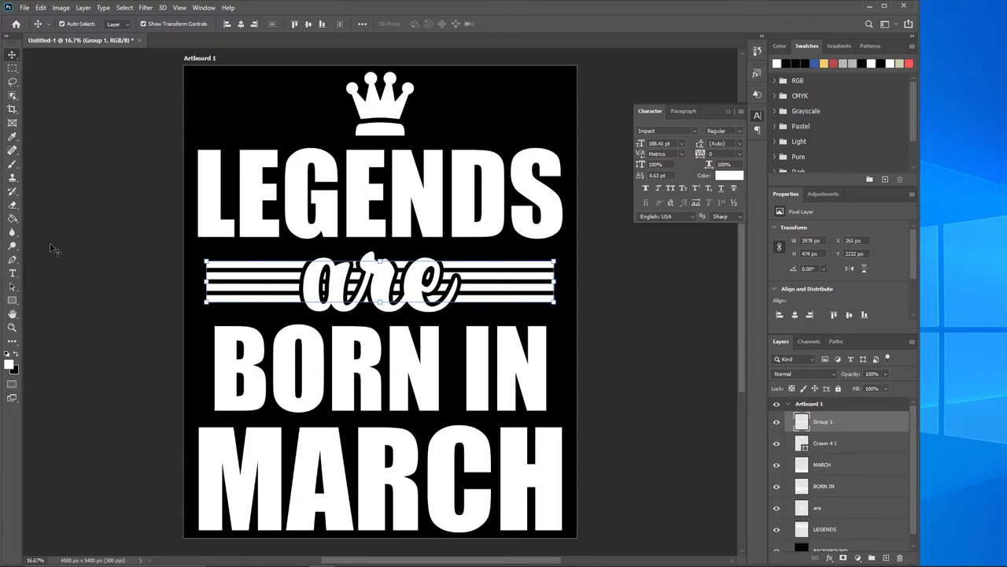
# Step: Pick the standard Eraser and resize its brush with ] and [ for cleaning stripe fragments
pyautogui.click(12, 205)
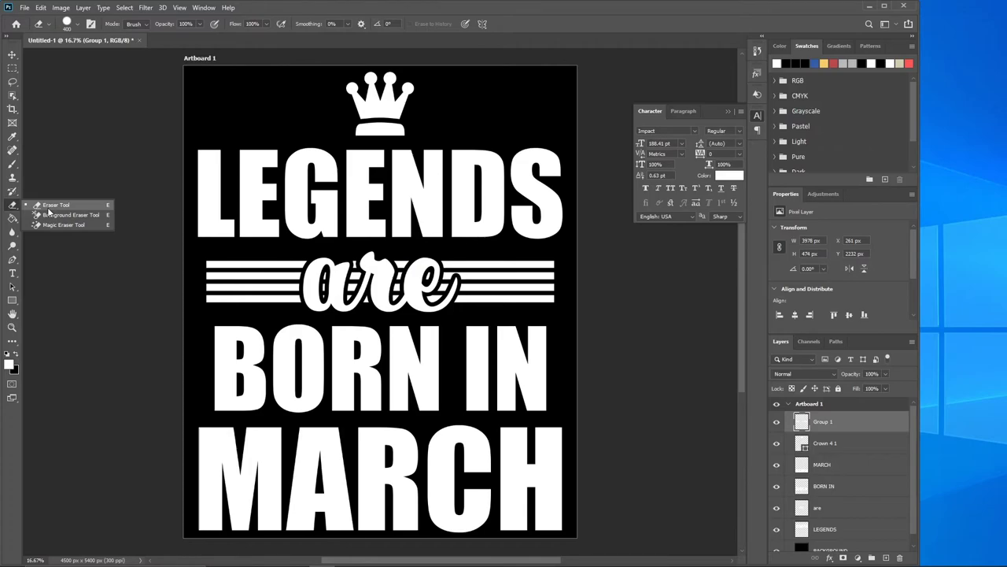
pyautogui.click(47, 207)
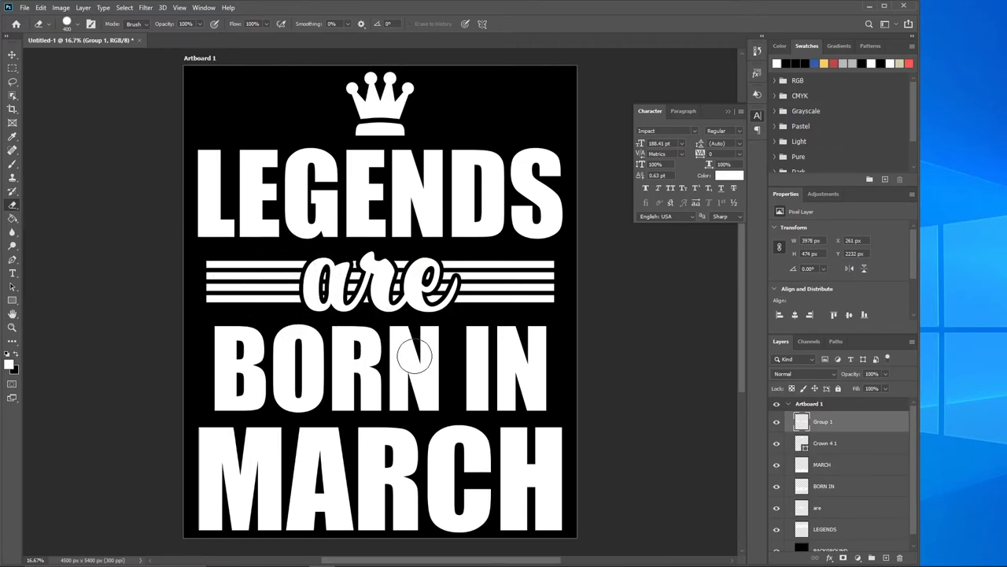
pyautogui.press(']')
pyautogui.press(']')
pyautogui.press(']')
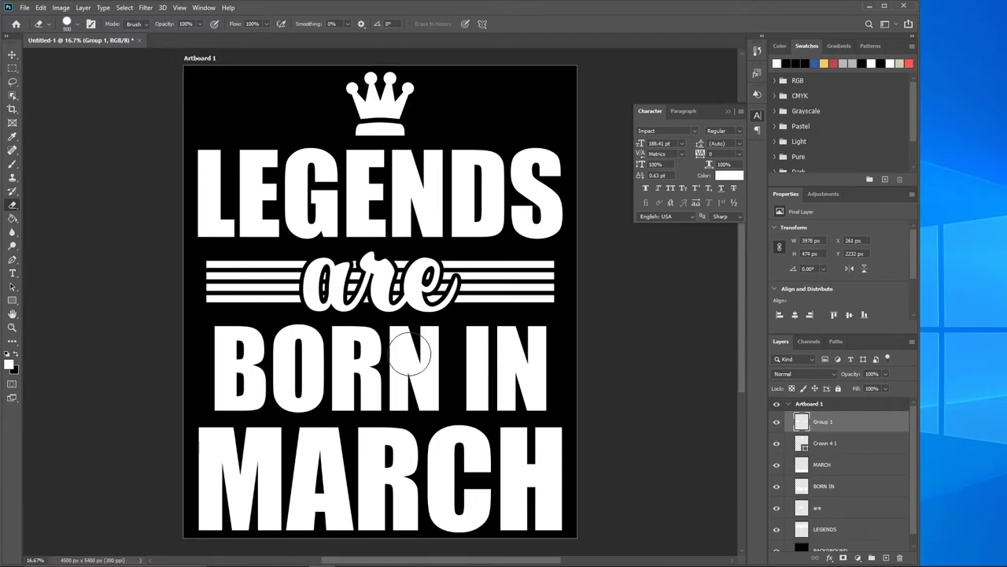
pyautogui.press('[')
pyautogui.press('[')
pyautogui.press('[')
pyautogui.press('[')
pyautogui.press('[')
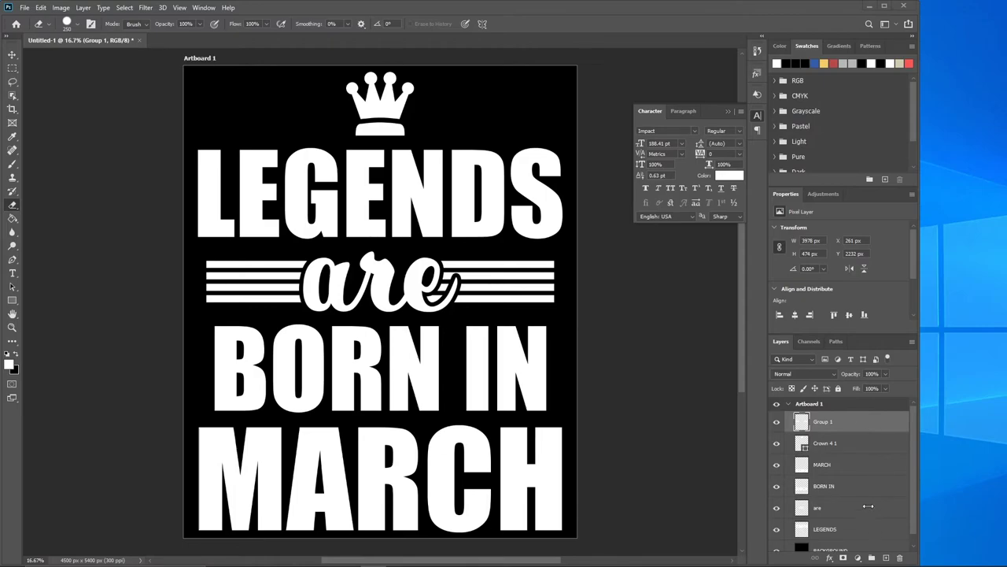
# Step: Rasterize the Crown 4 1 layer into plain pixels
pyautogui.rightClick(864, 425)
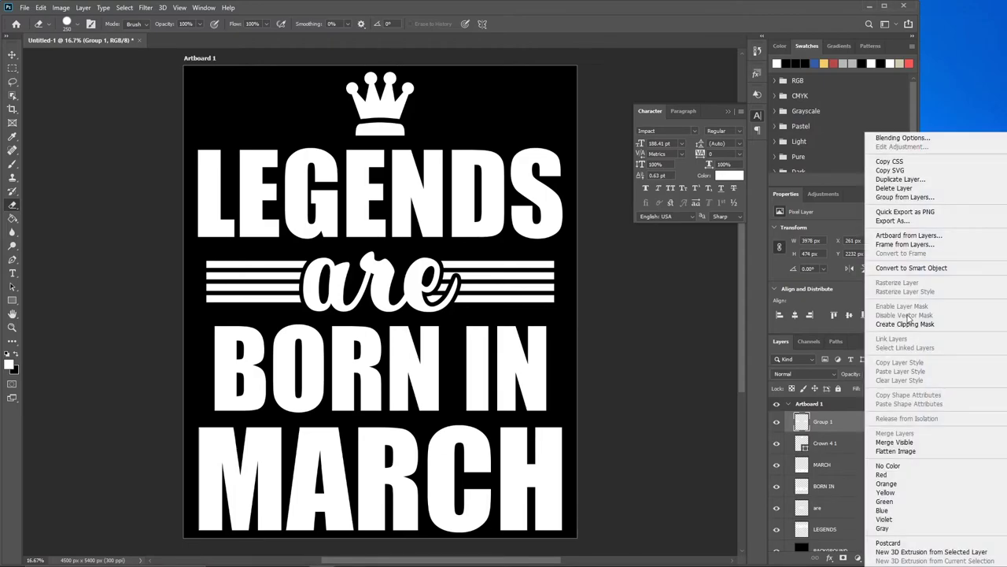
pyautogui.rightClick(834, 445)
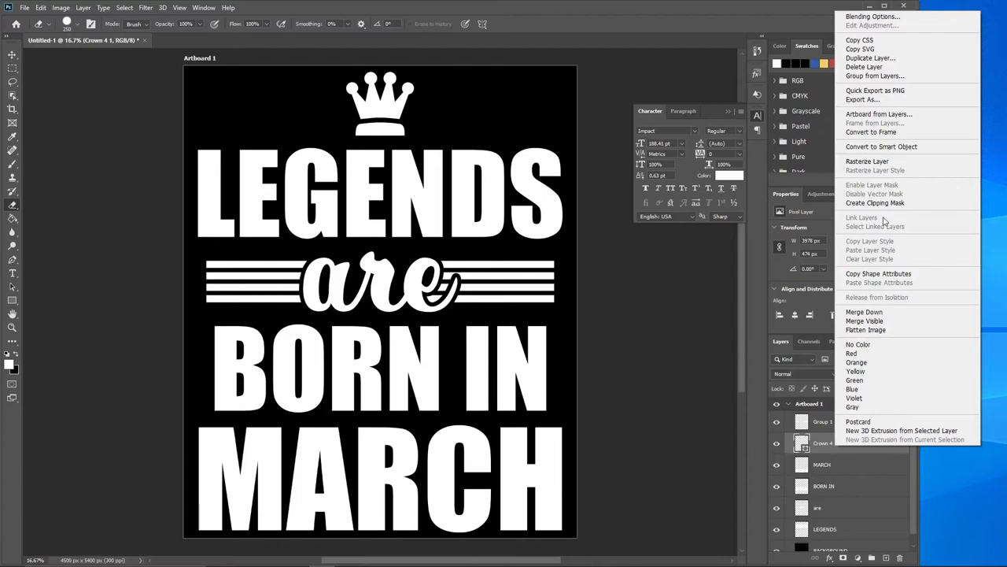
pyautogui.click(874, 162)
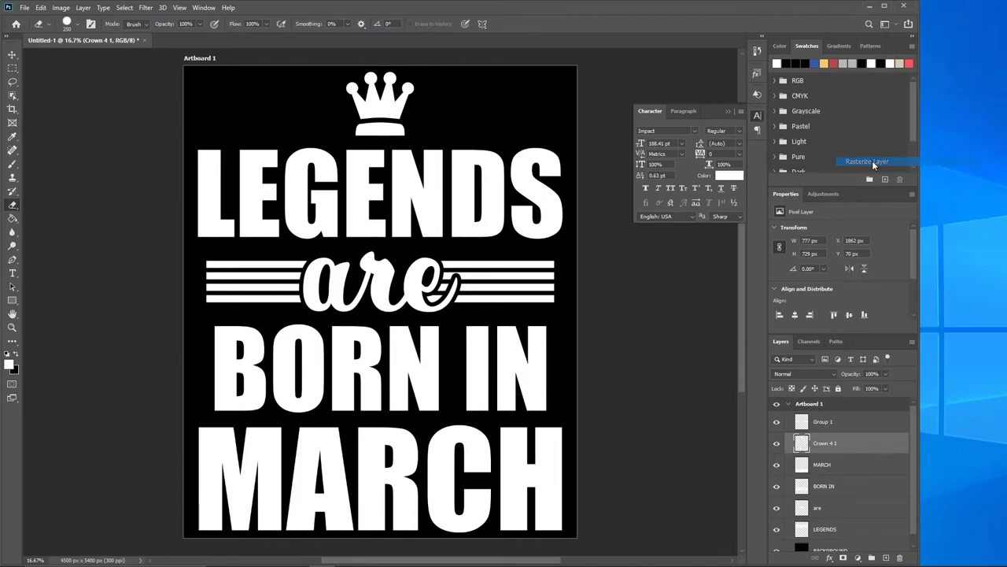
# Step: Confirm MARCH, BORN IN, are and LEGENDS need no rasterizing, then reselect Crown 4 1
pyautogui.rightClick(853, 468)
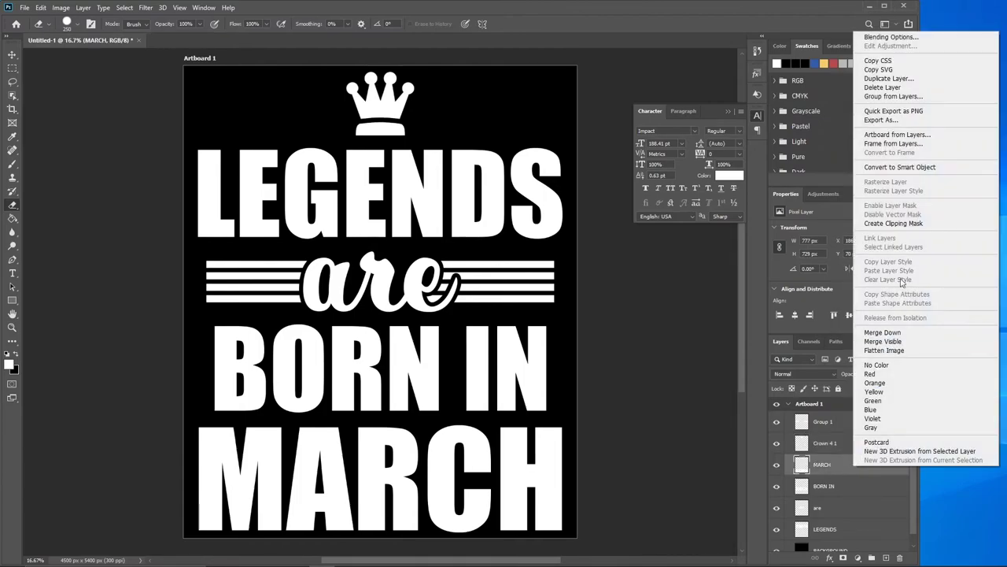
pyautogui.rightClick(843, 486)
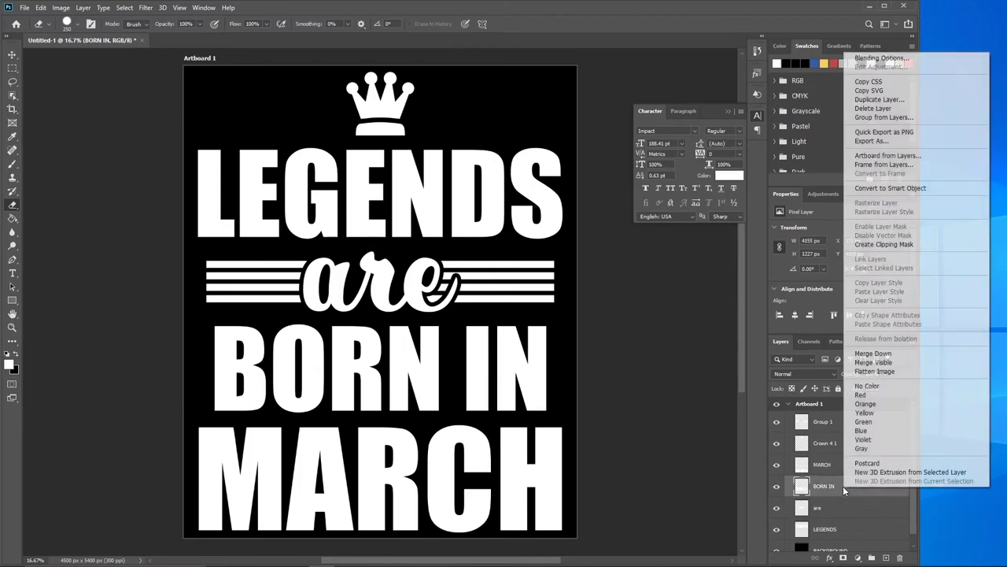
pyautogui.rightClick(829, 504)
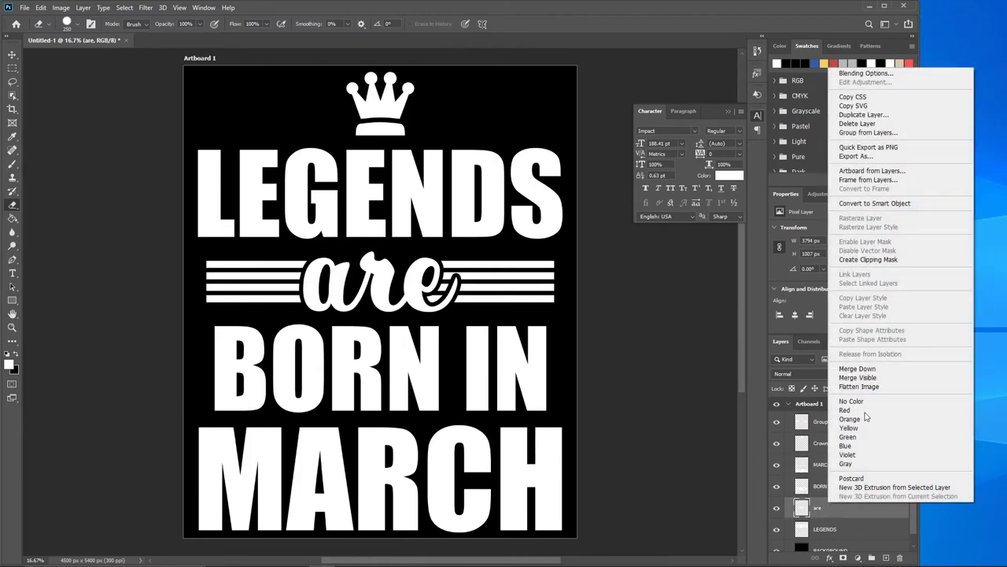
pyautogui.click(830, 529)
pyautogui.rightClick(830, 529)
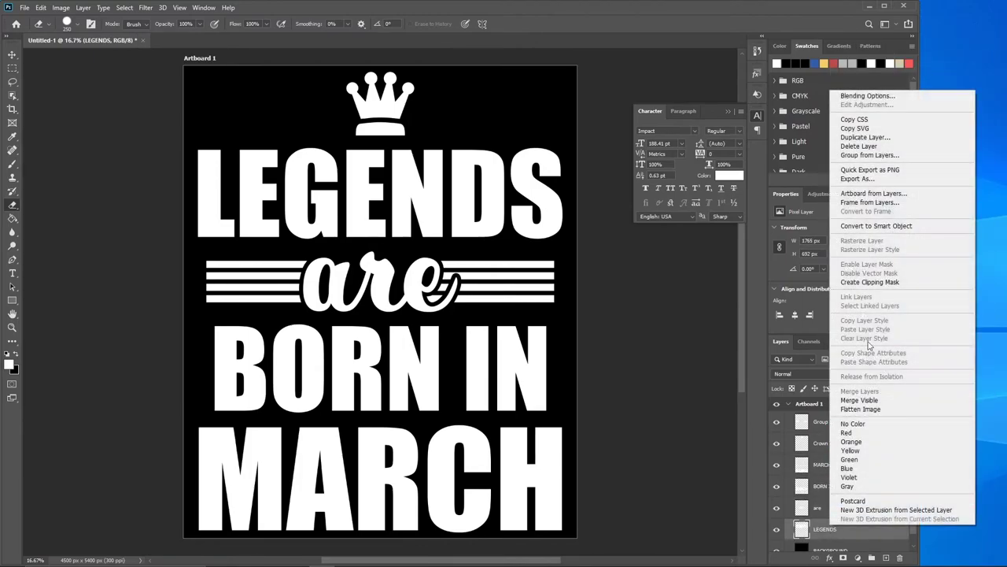
pyautogui.click(760, 386)
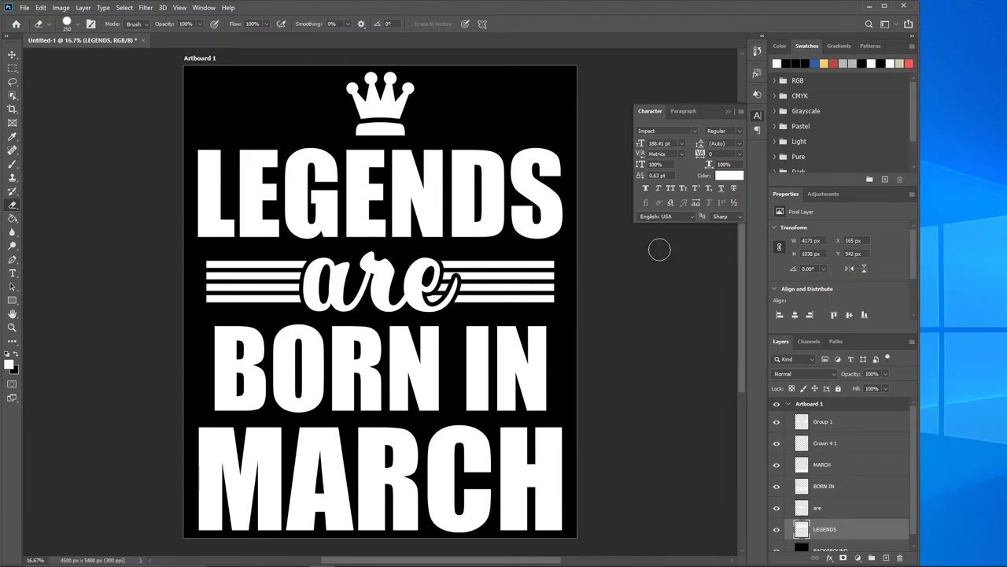
pyautogui.click(874, 444)
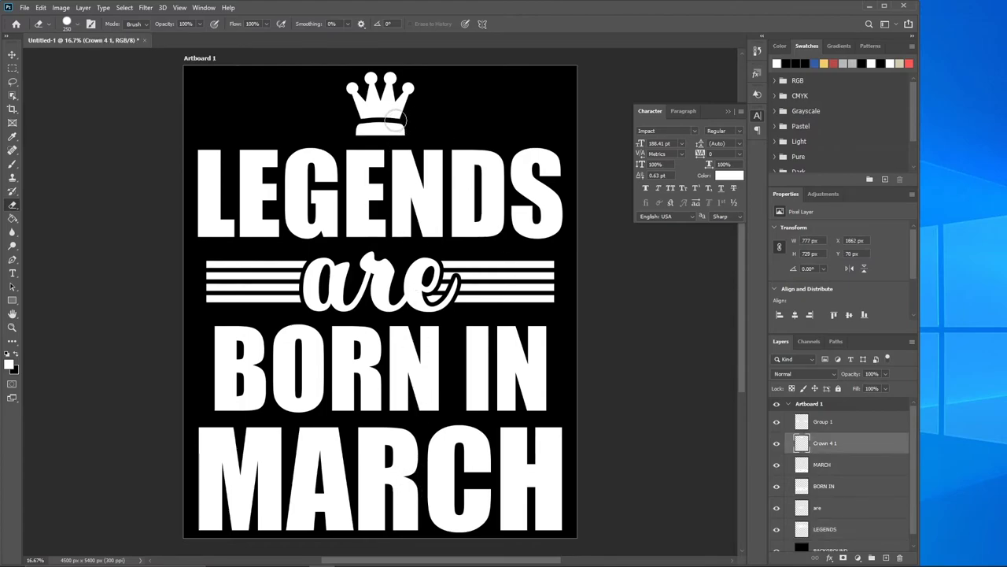
# Step: Fill the crown's base band and top with pale gold fad572 using the Paint Bucket
pyautogui.click(824, 63)
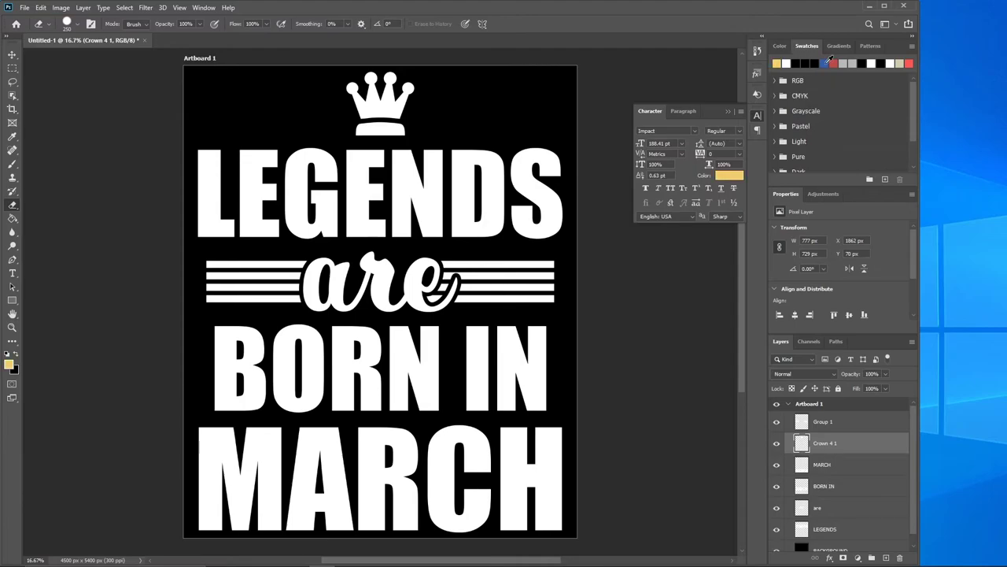
pyautogui.click(9, 364)
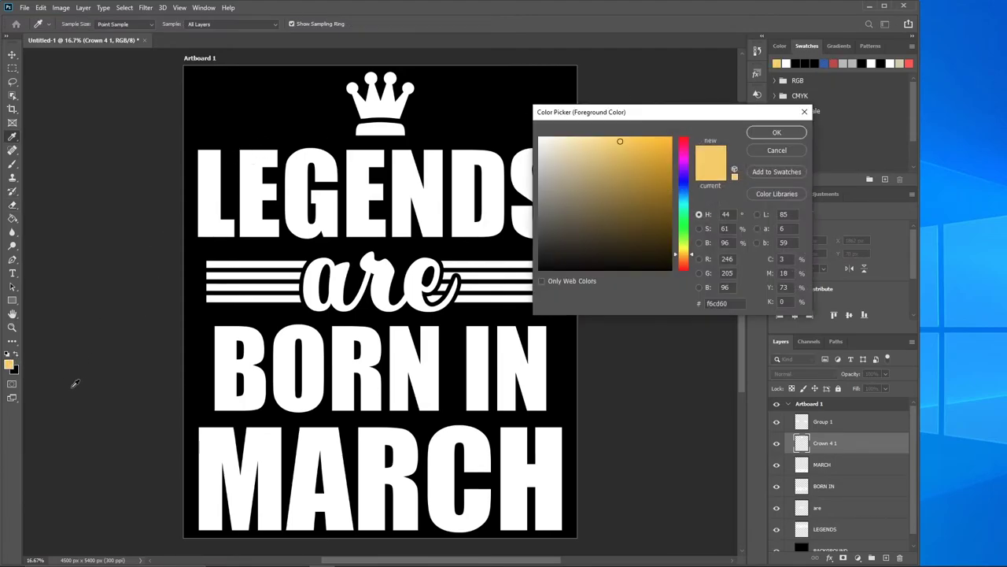
pyautogui.moveTo(627, 160)
pyautogui.mouseDown()
pyautogui.moveTo(618, 177)
pyautogui.moveTo(611, 139)
pyautogui.mouseUp()
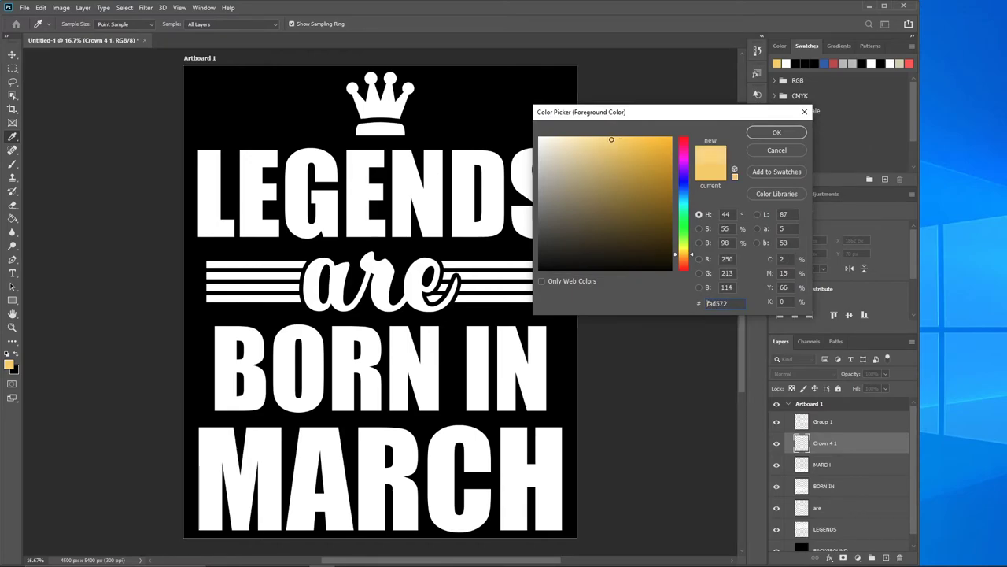
pyautogui.click(777, 133)
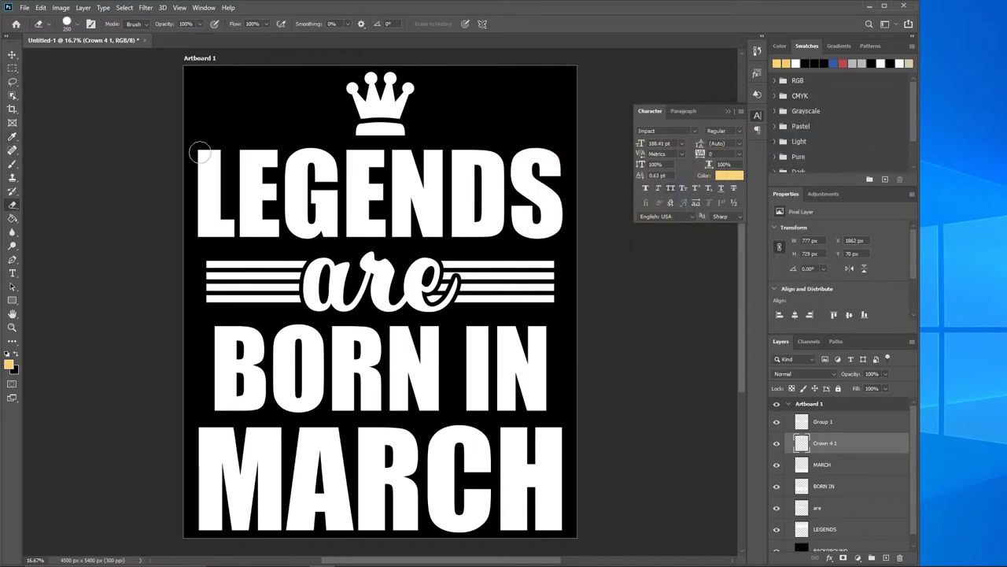
pyautogui.click(13, 221)
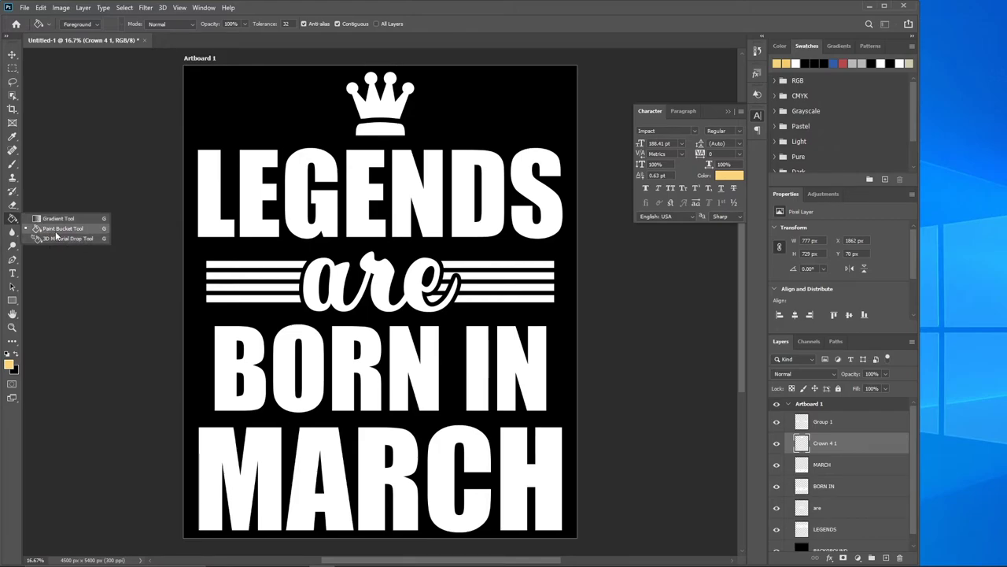
pyautogui.click(51, 229)
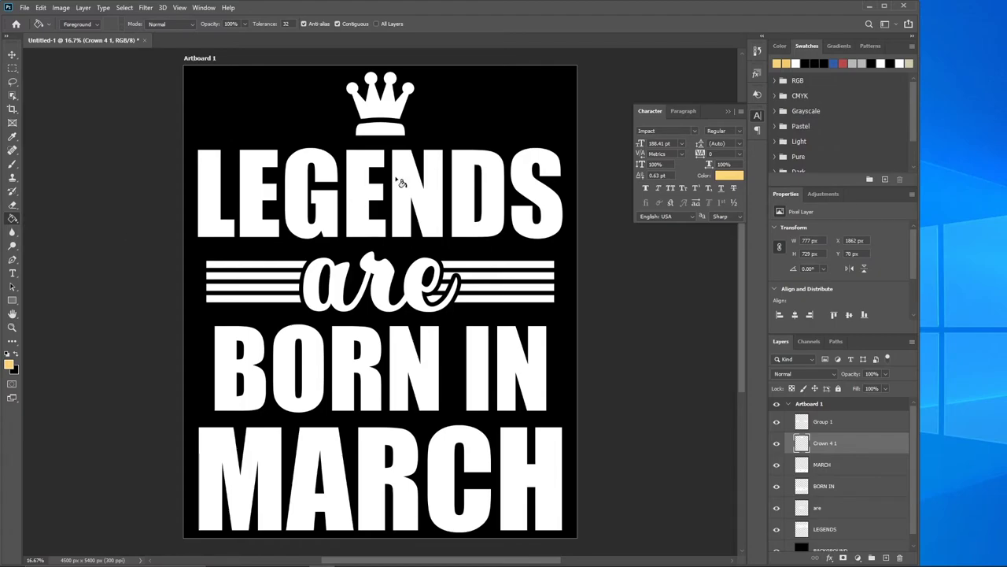
pyautogui.click(402, 132)
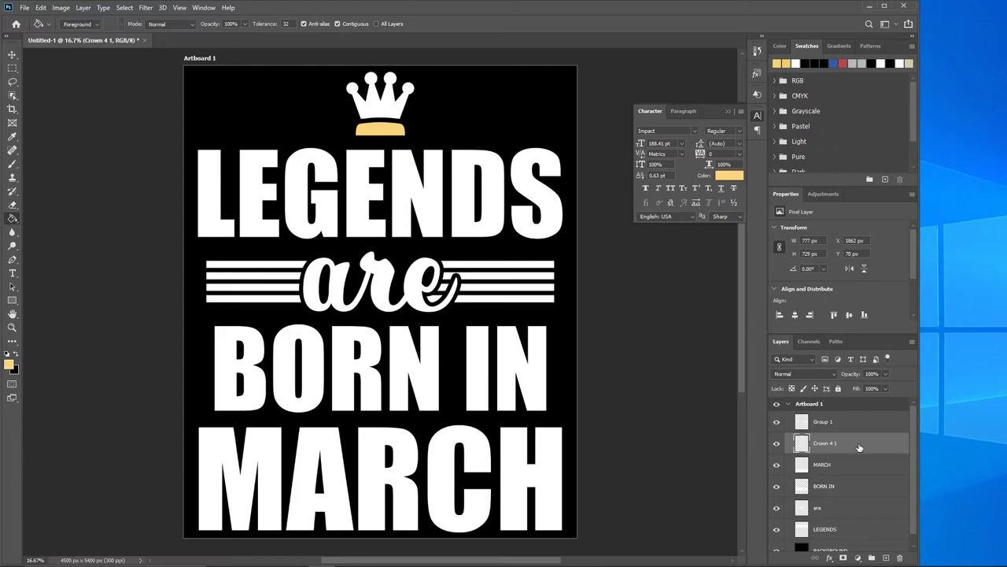
pyautogui.click(393, 114)
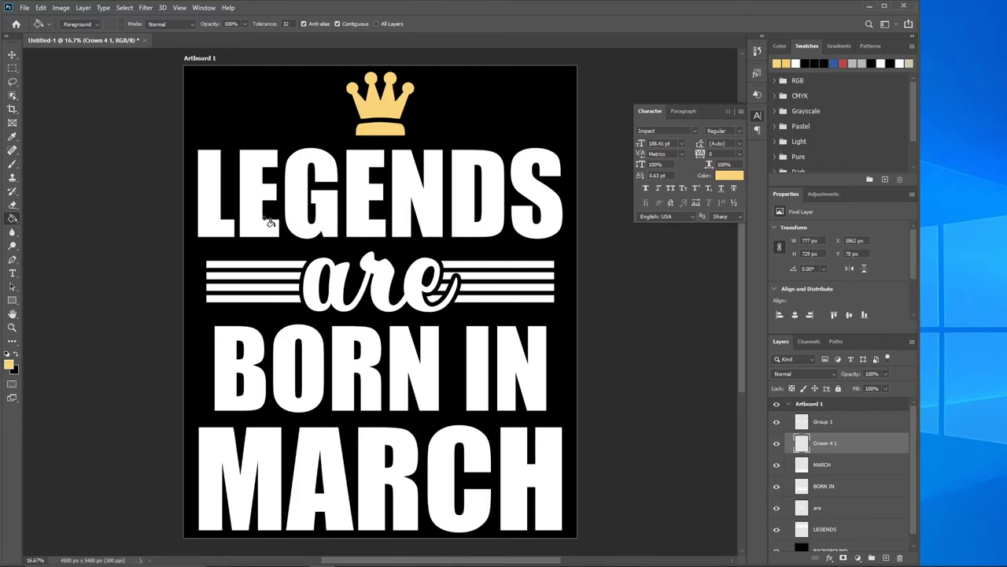
# Step: Bucket-fill all seven letters of LEGENDS light gray, then set red as the fill colour
pyautogui.click(852, 63)
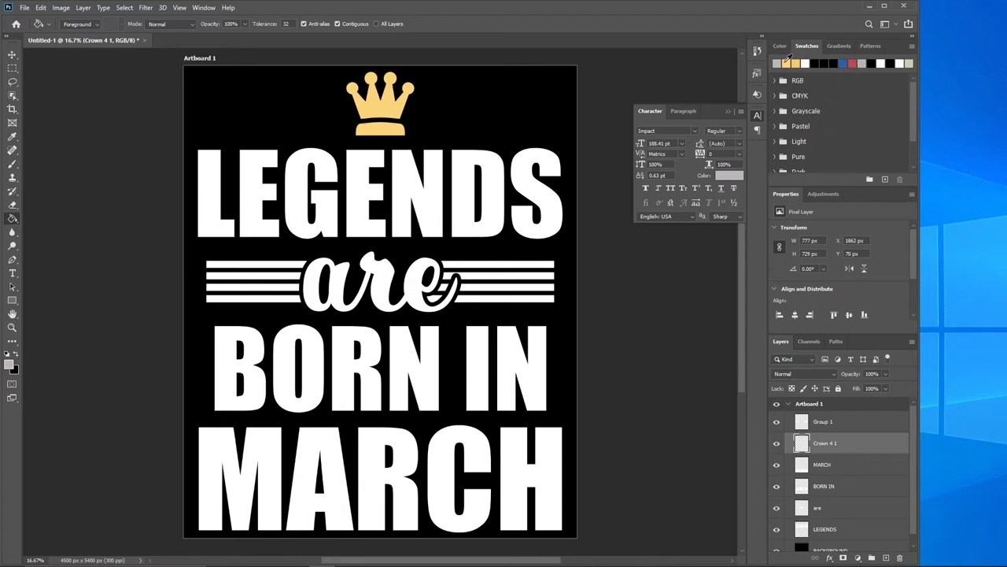
pyautogui.click(850, 531)
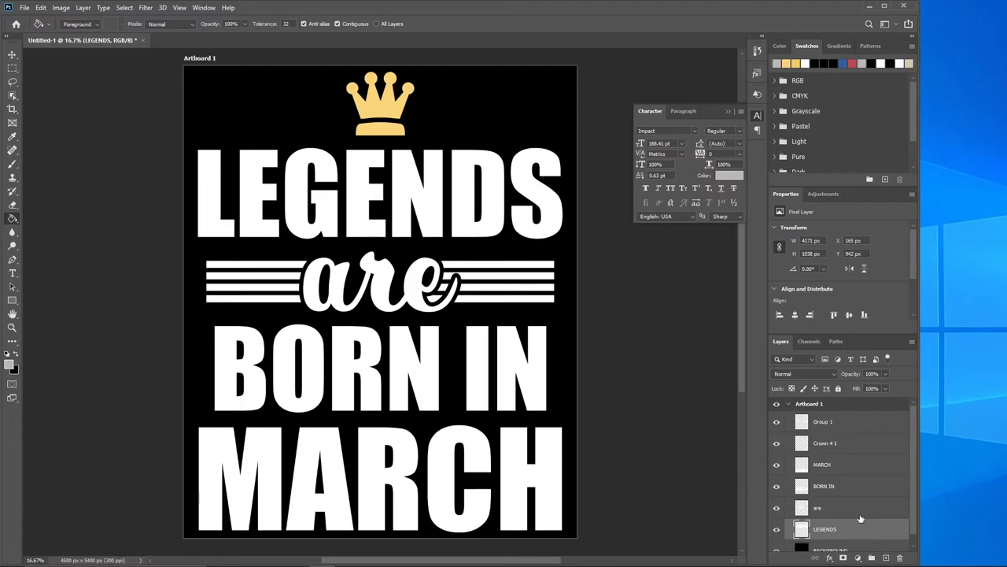
pyautogui.click(234, 232)
pyautogui.click(254, 233)
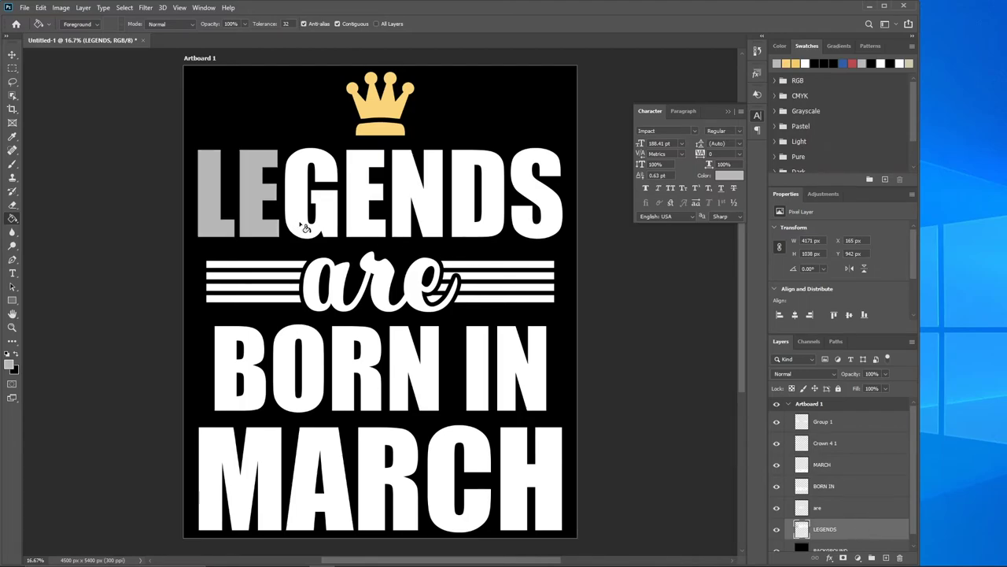
pyautogui.click(308, 229)
pyautogui.click(360, 228)
pyautogui.click(399, 226)
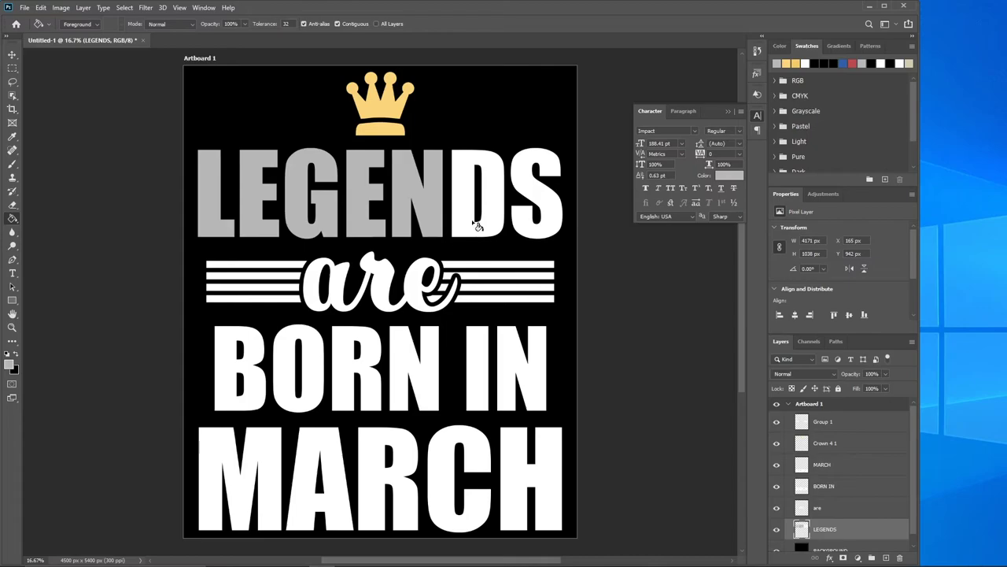
pyautogui.click(476, 227)
pyautogui.click(529, 228)
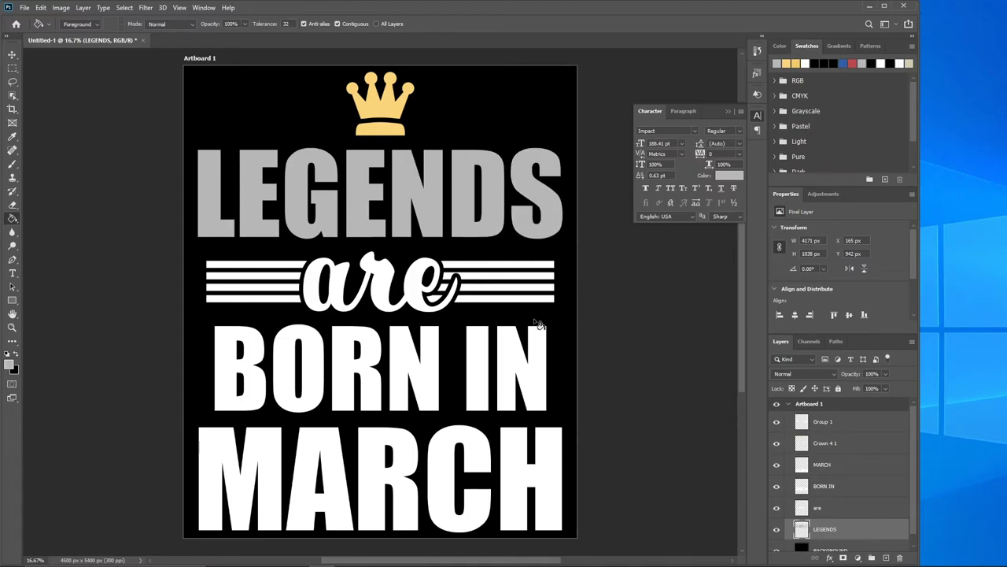
pyautogui.click(852, 63)
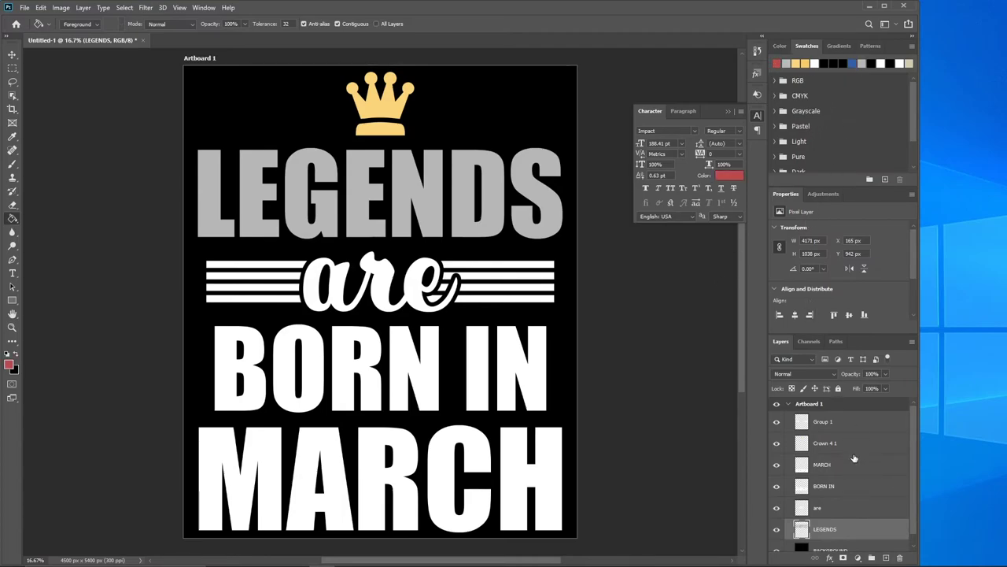
# Step: On the Group 1 layer, fill every stripe left and right of 'are' red
pyautogui.click(838, 425)
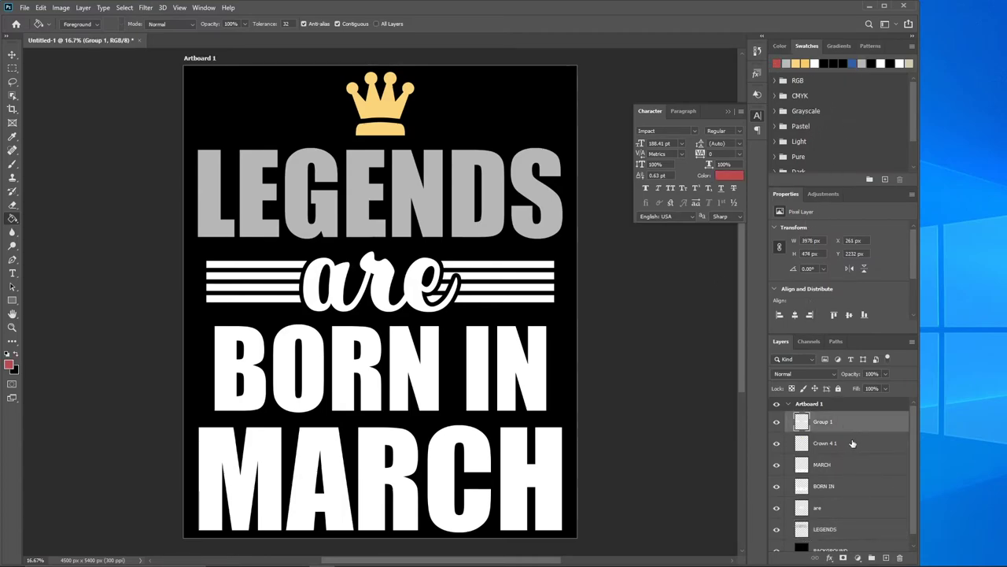
pyautogui.click(439, 299)
pyautogui.click(447, 290)
pyautogui.click(452, 276)
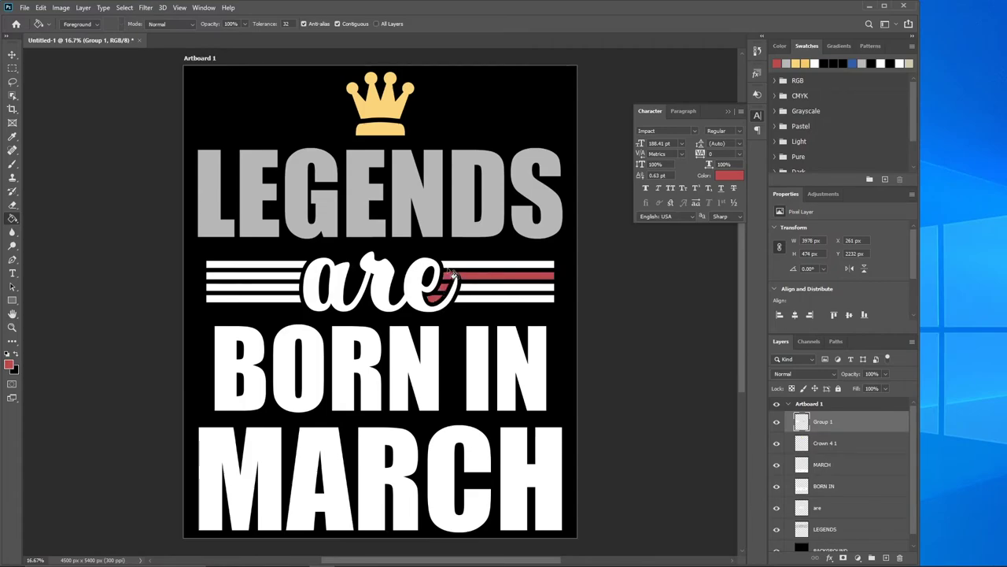
pyautogui.click(454, 266)
pyautogui.click(482, 288)
pyautogui.click(488, 298)
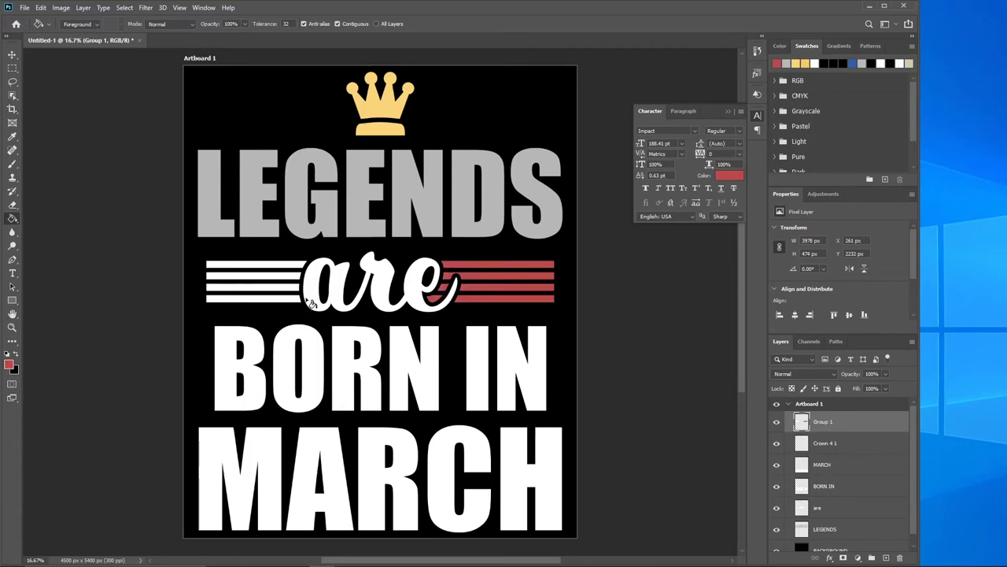
pyautogui.click(270, 298)
pyautogui.click(274, 289)
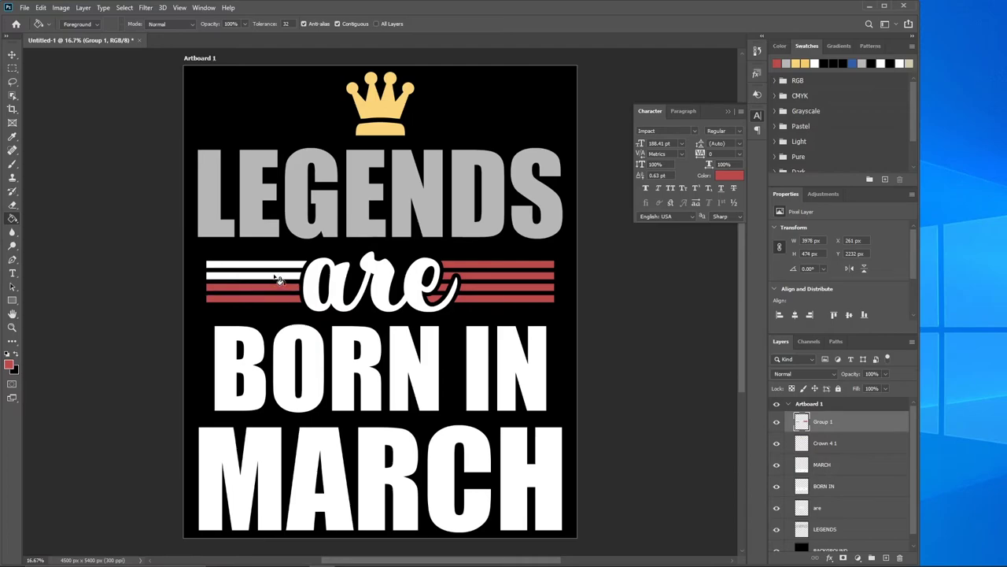
pyautogui.click(281, 277)
pyautogui.click(285, 266)
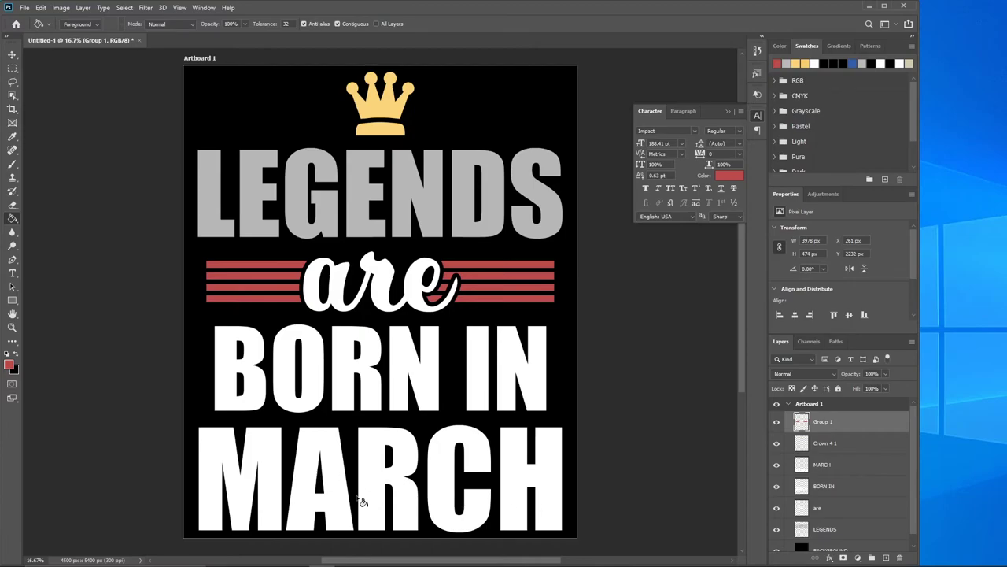
# Step: Fill the letters M, A, R, C, H of MARCH light gray
pyautogui.click(871, 467)
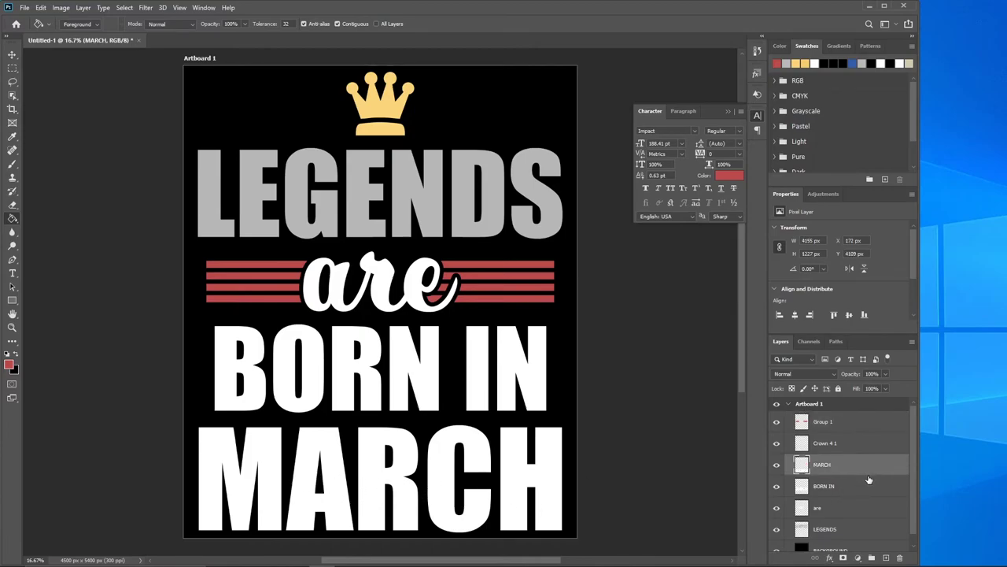
pyautogui.click(786, 63)
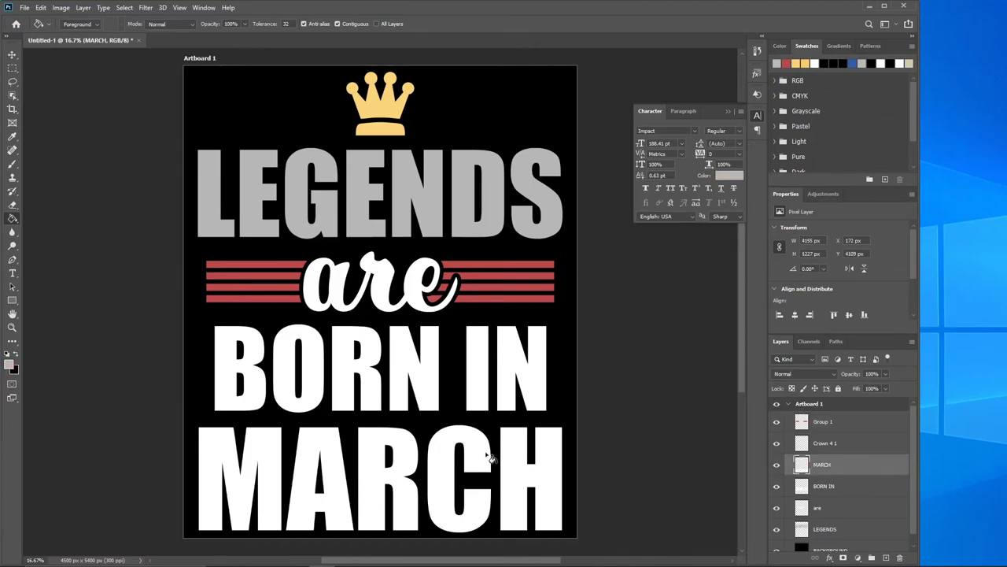
pyautogui.click(543, 481)
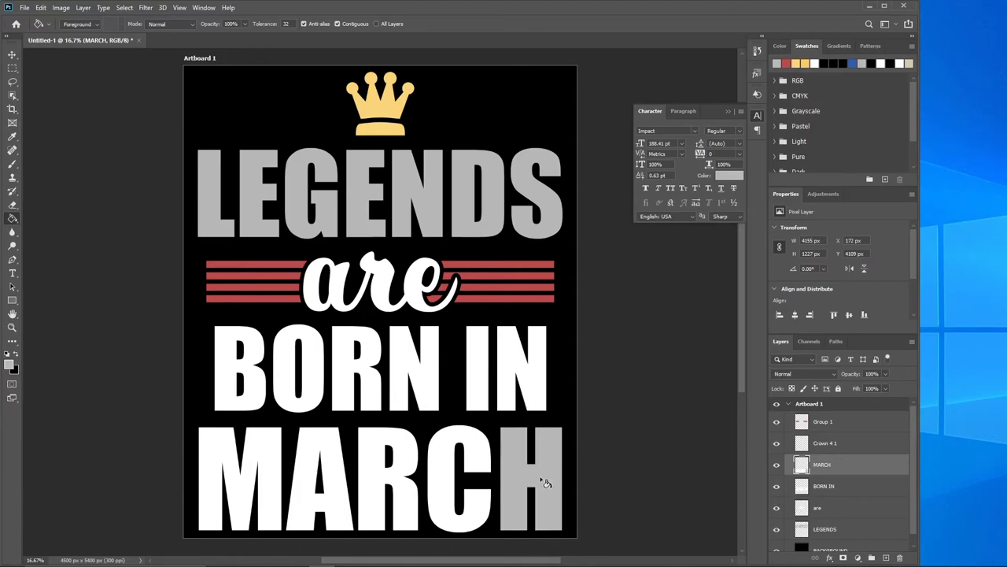
pyautogui.click(482, 508)
pyautogui.click(378, 514)
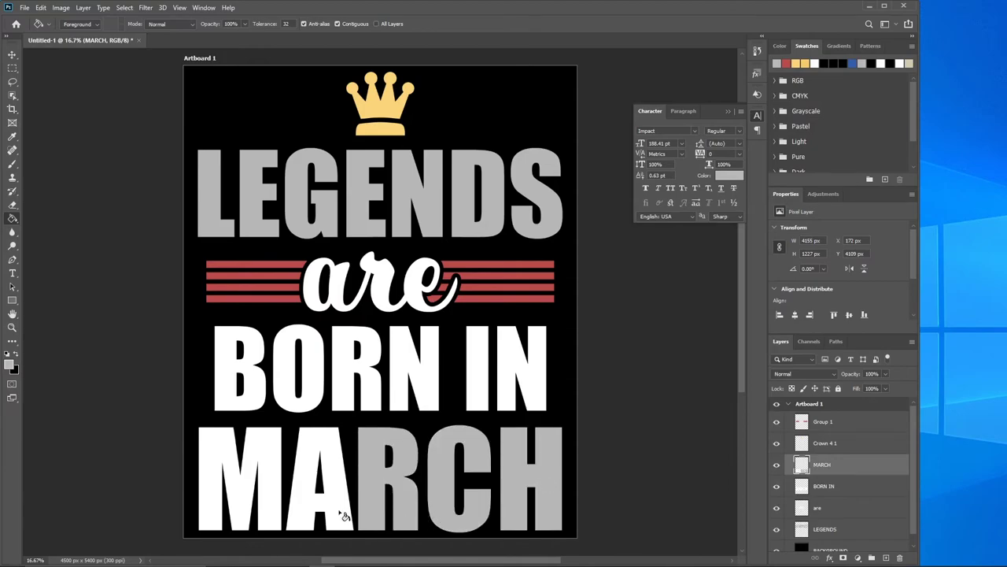
pyautogui.click(340, 513)
pyautogui.click(272, 516)
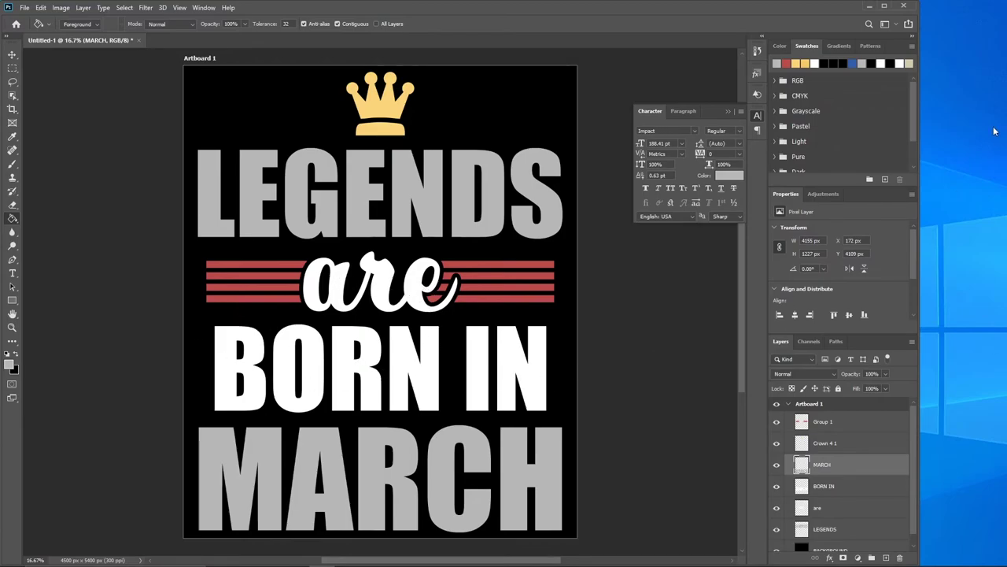
# Step: Fill every letter of BORN IN blue on its layer
pyautogui.click(852, 63)
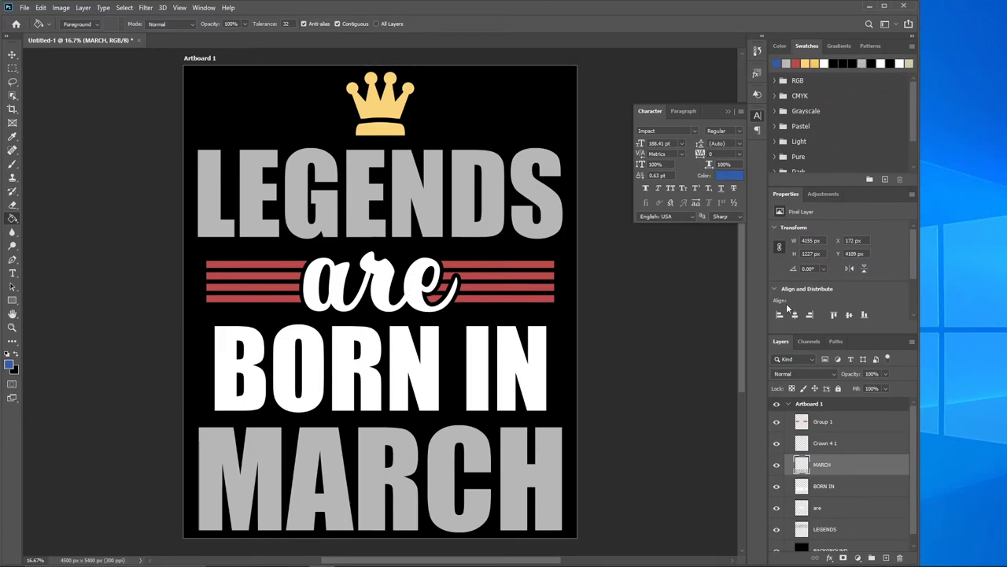
pyautogui.click(837, 488)
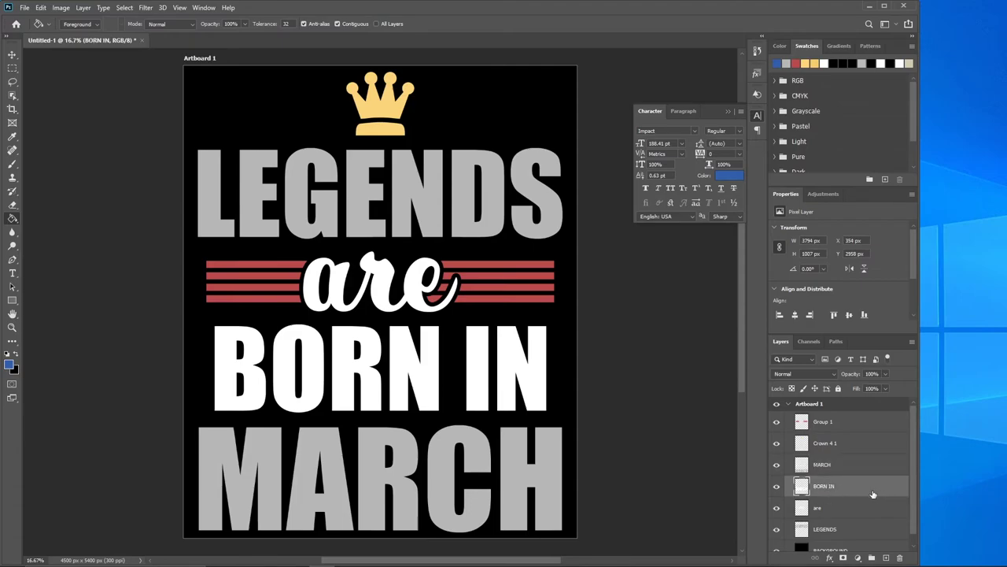
pyautogui.click(523, 387)
pyautogui.click(480, 394)
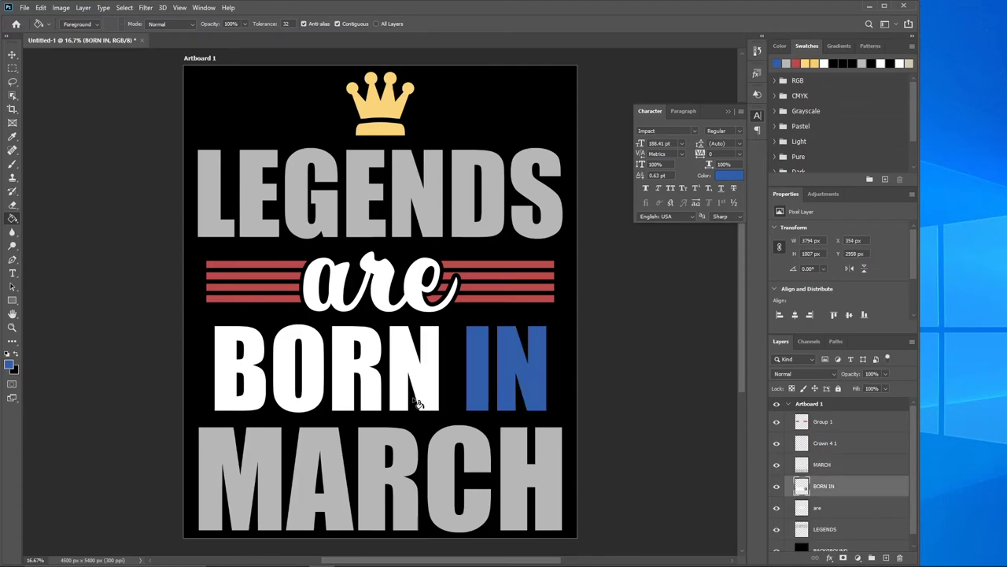
pyautogui.click(427, 395)
pyautogui.click(371, 396)
pyautogui.click(319, 400)
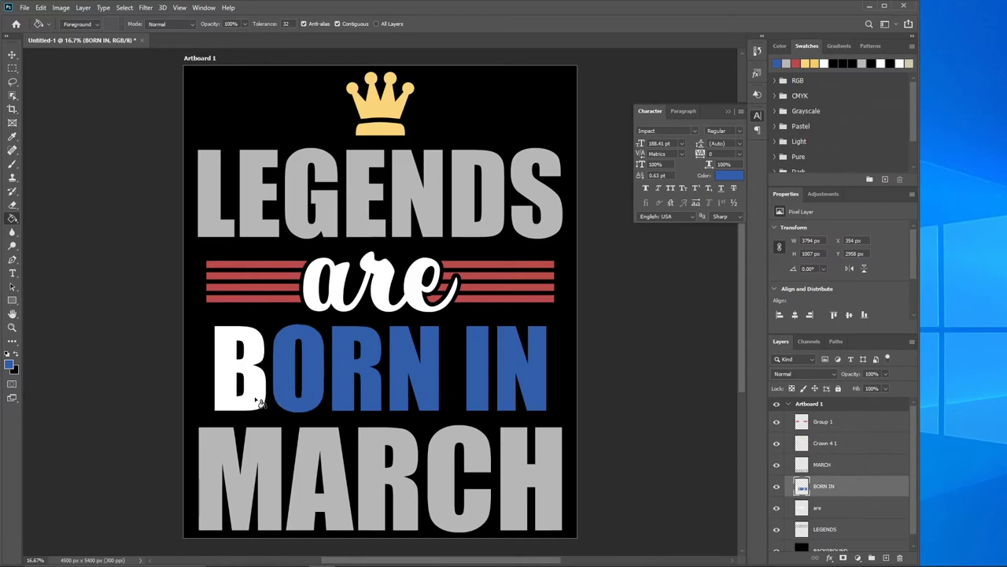
pyautogui.click(252, 389)
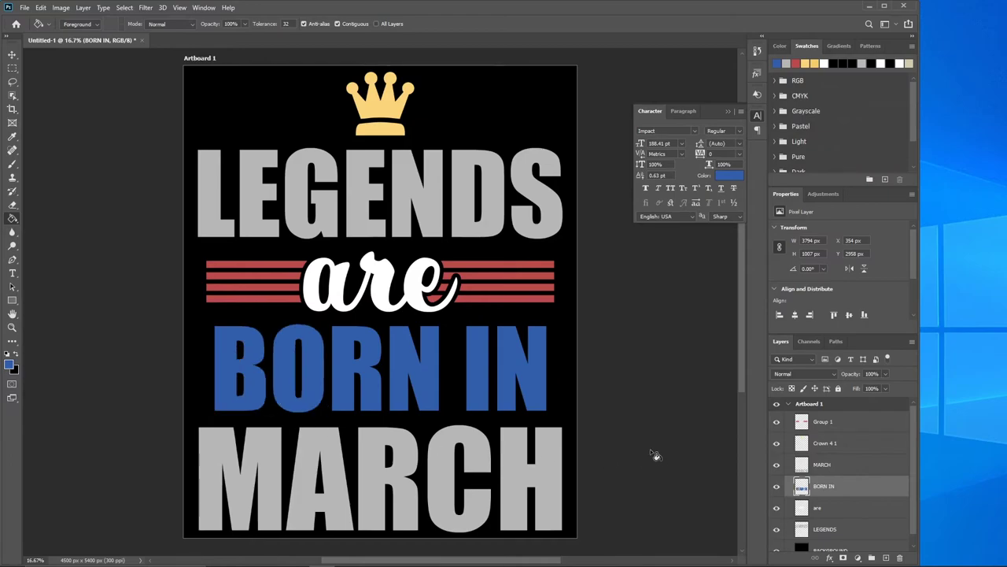
# Step: Fill the script word 'are' yellow
pyautogui.click(807, 63)
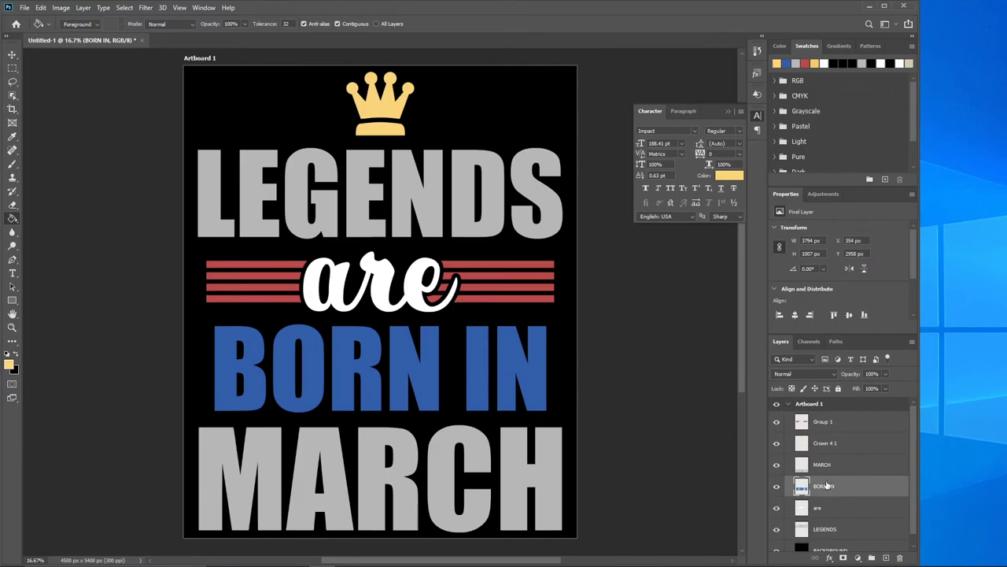
pyautogui.click(873, 512)
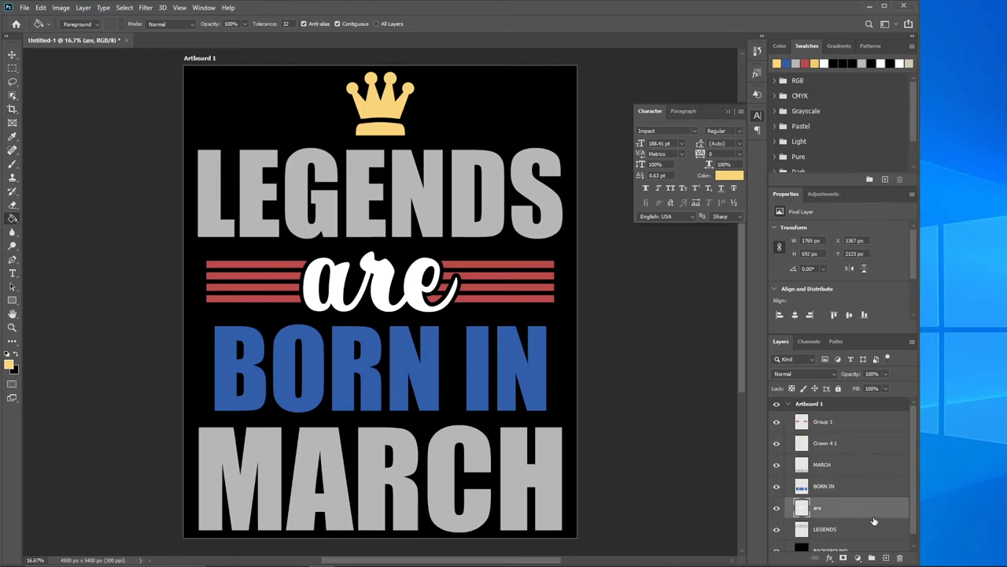
pyautogui.click(386, 293)
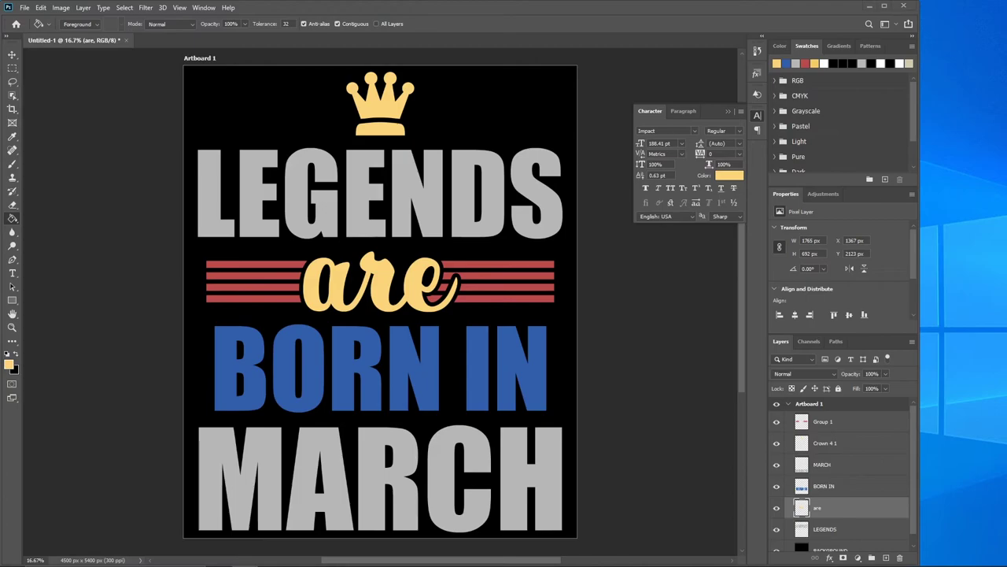
# Step: Select all five texture PNGs in File Explorer and drag them onto the Photoshop canvas
pyautogui.hotkey('alt', 'Tab')
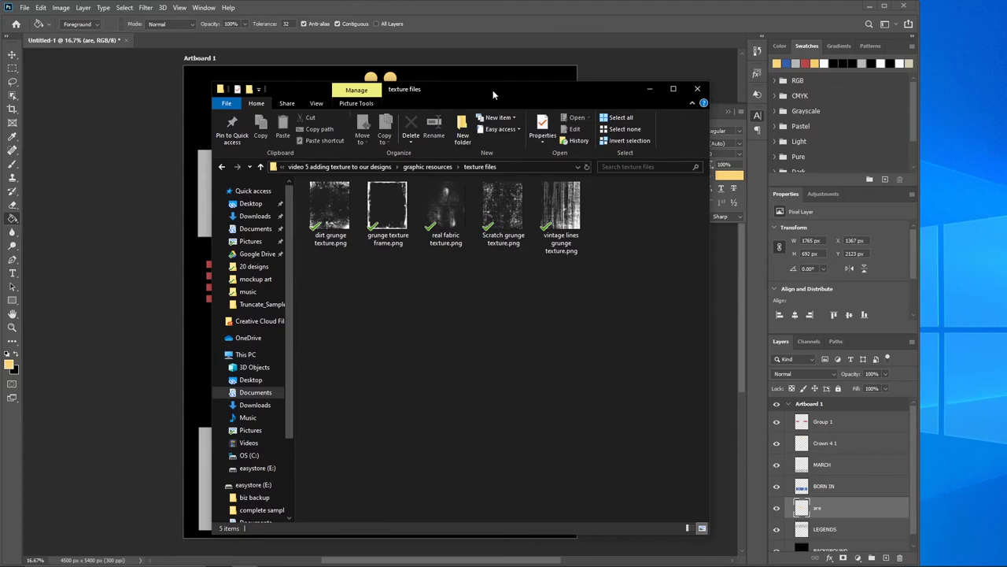
pyautogui.moveTo(493, 89); pyautogui.dragTo(634, 86)
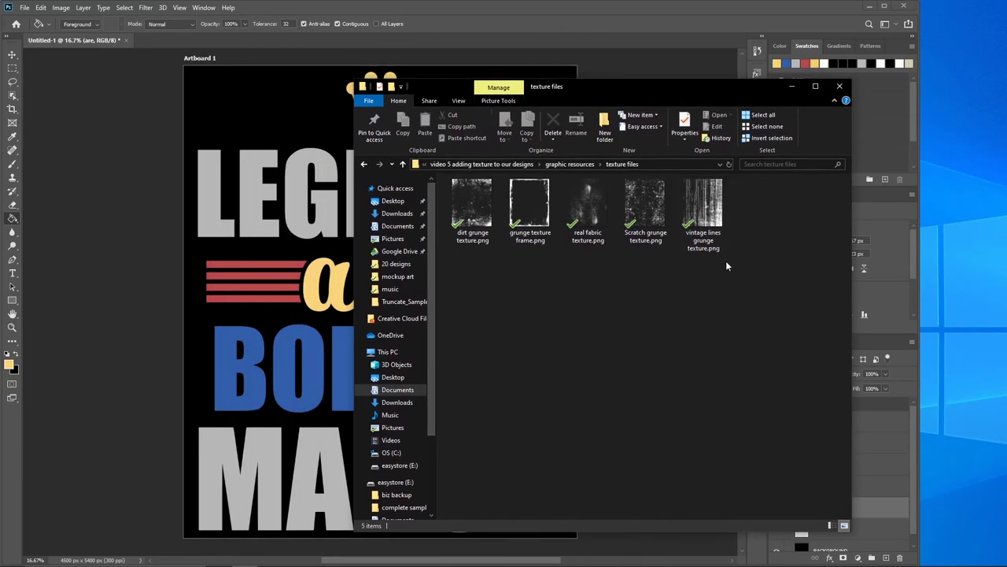
pyautogui.moveTo(781, 200); pyautogui.dragTo(463, 315)
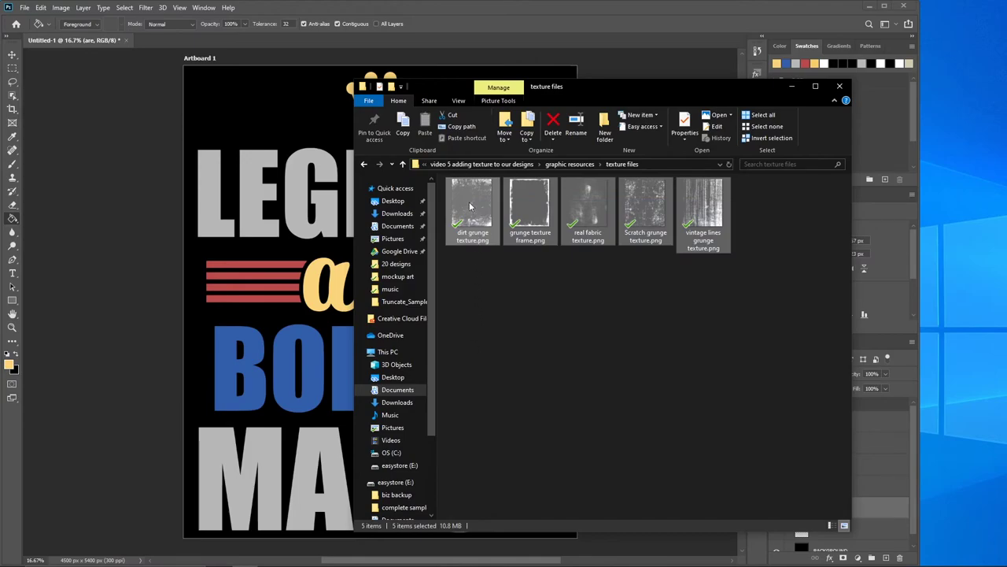
pyautogui.moveTo(470, 206); pyautogui.dragTo(350, 321)
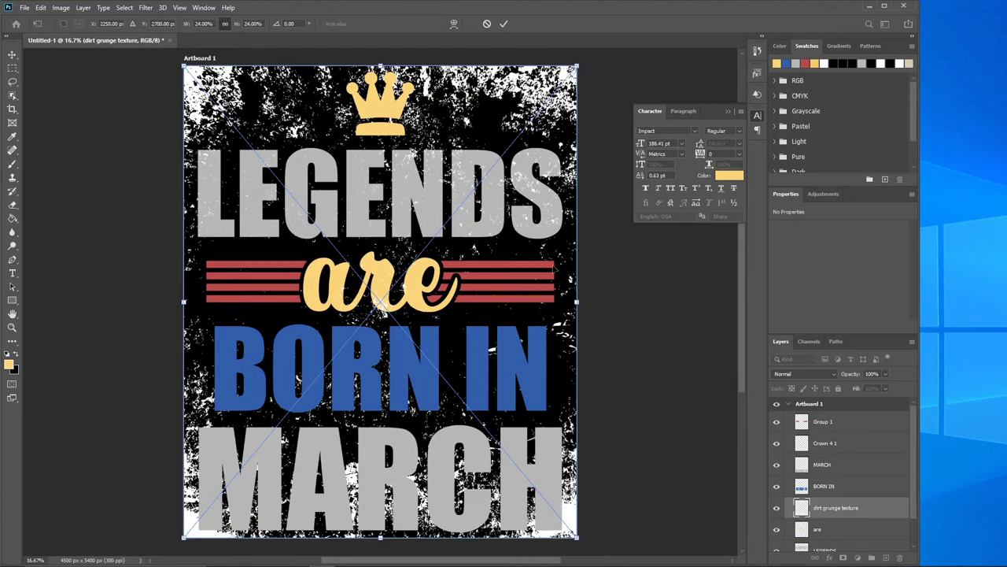
# Step: Commit the placed textures and move all five texture layers to the top of Artboard 1
pyautogui.press('Return')
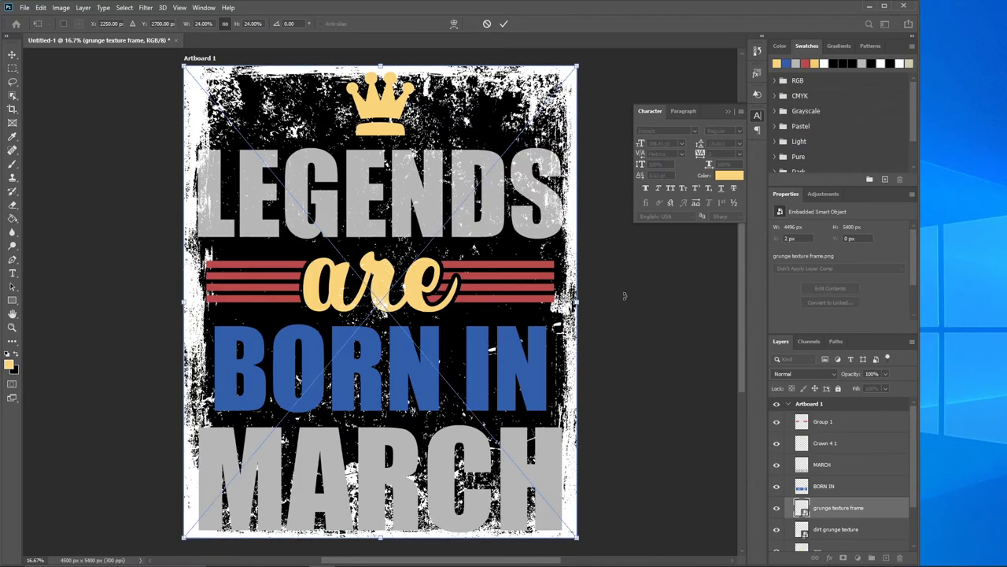
pyautogui.press('Return')
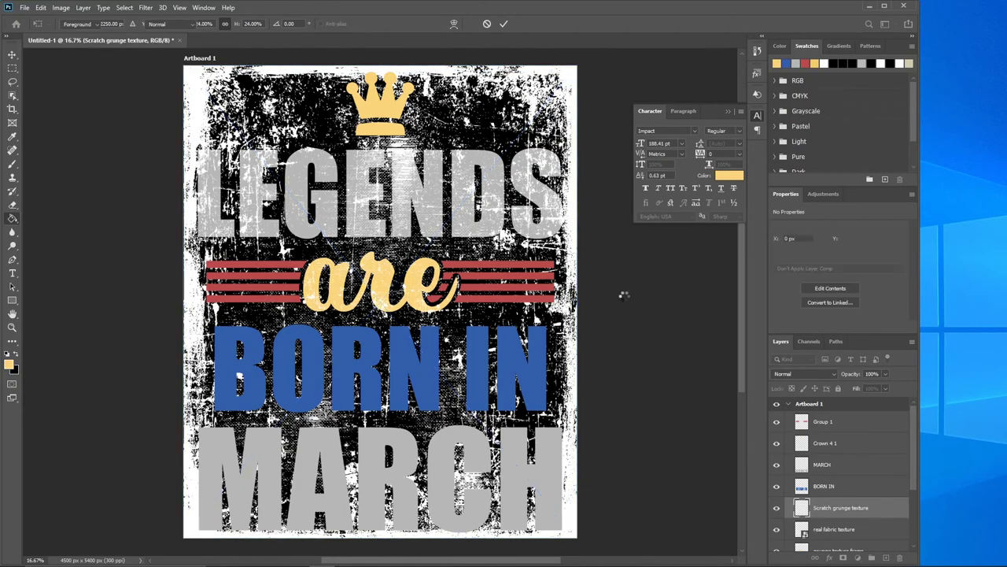
pyautogui.press('Return')
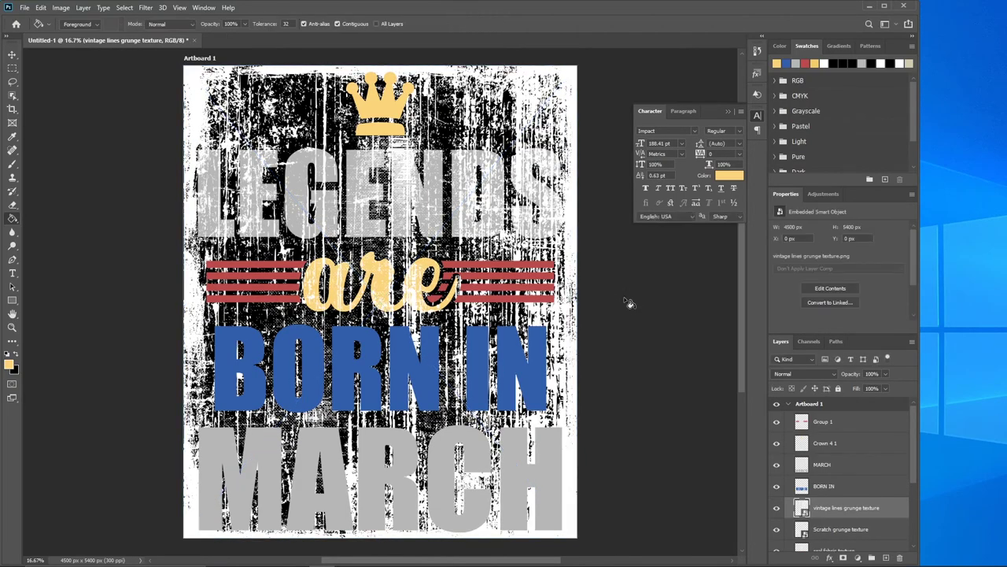
pyautogui.moveTo(913, 432); pyautogui.dragTo(908, 473)
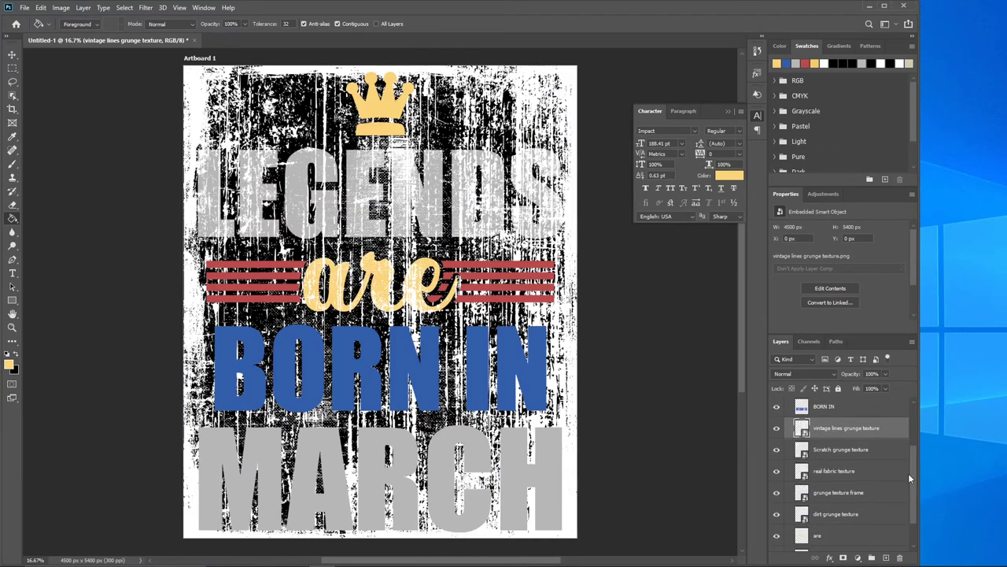
pyautogui.click(860, 517)
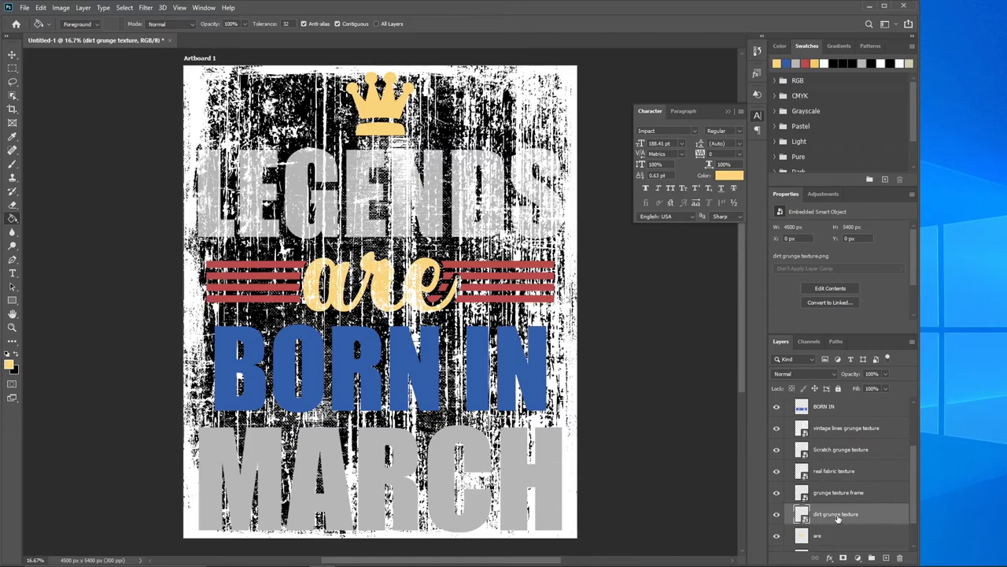
pyautogui.keyDown('shift'); pyautogui.click(846, 429); pyautogui.keyUp('shift')
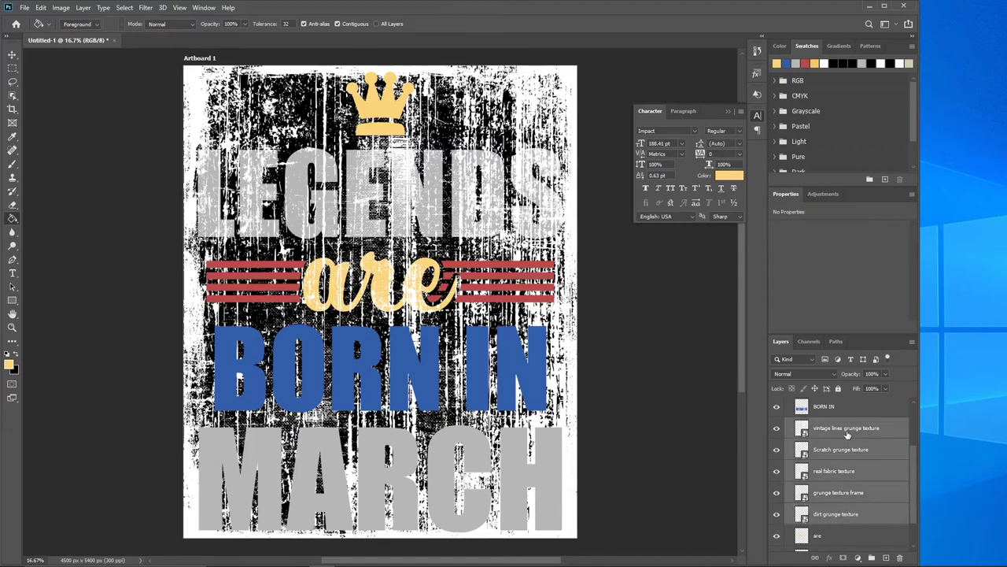
pyautogui.moveTo(847, 433); pyautogui.dragTo(831, 417)
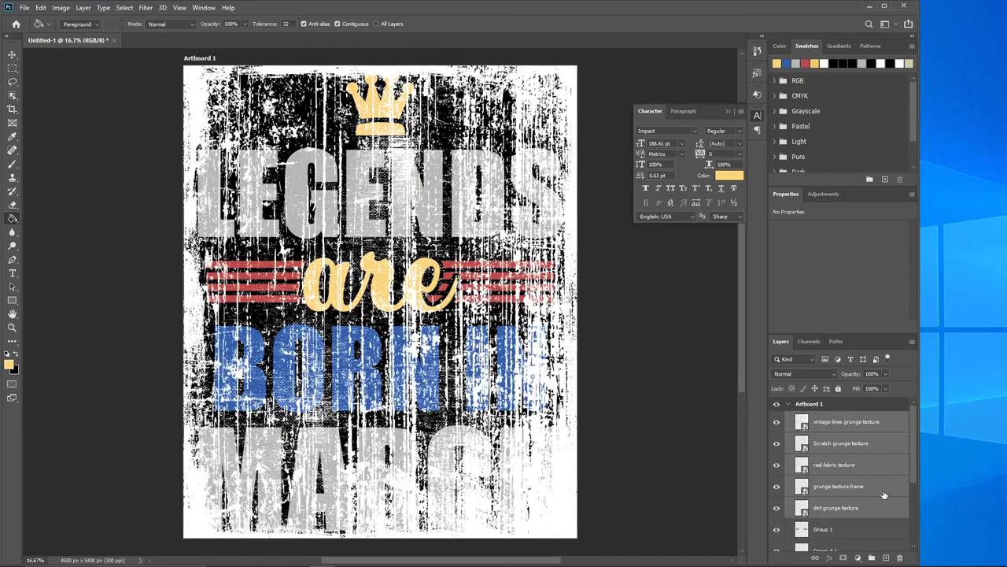
# Step: Hide the vintage lines, Scratch, real fabric, frame and dirt grunge texture layers
pyautogui.click(776, 421)
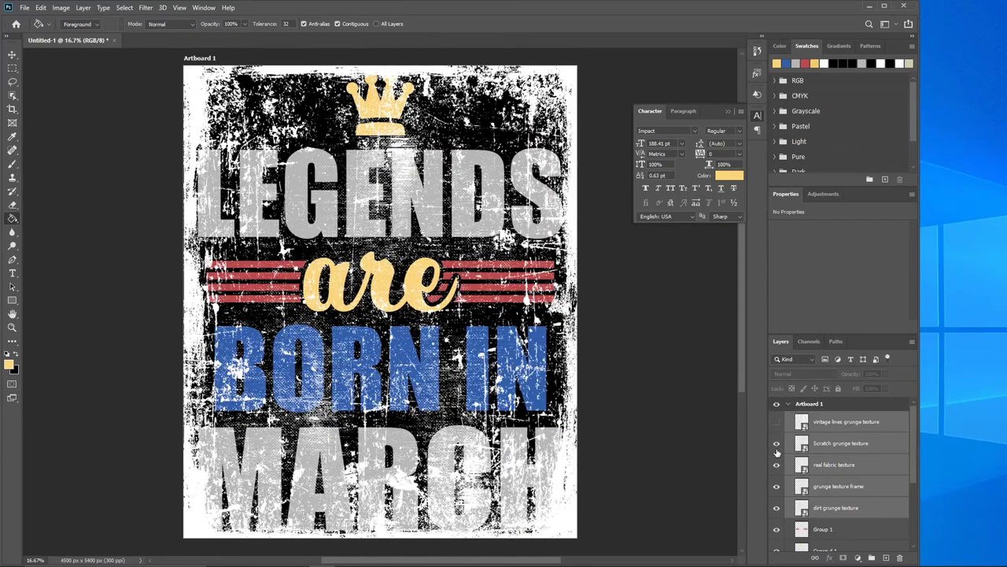
pyautogui.click(777, 444)
pyautogui.click(776, 465)
pyautogui.click(777, 486)
pyautogui.click(777, 507)
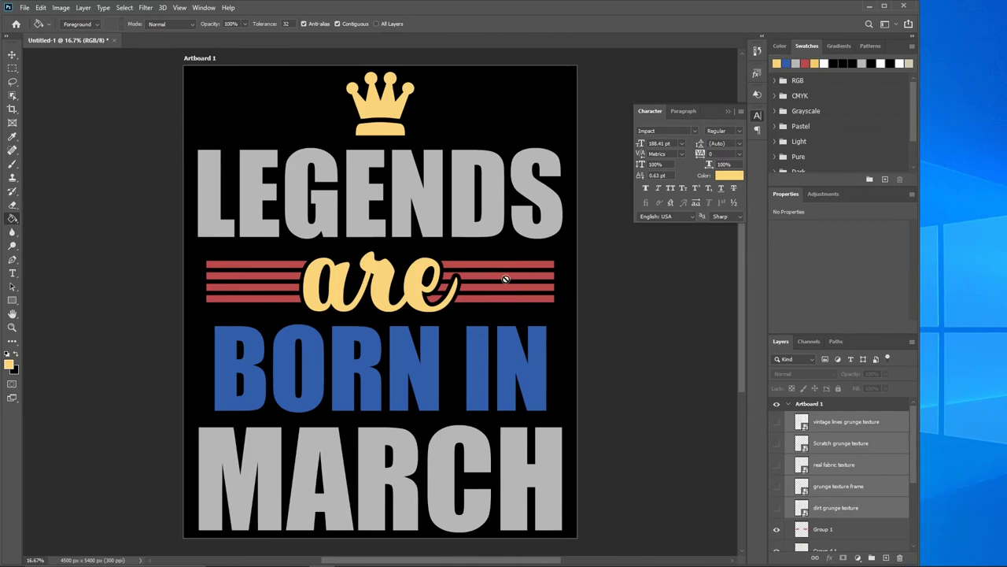
# Step: Clip the real fabric texture to the Crown 4 1 layer so only the crown looks speckled
pyautogui.click(874, 466)
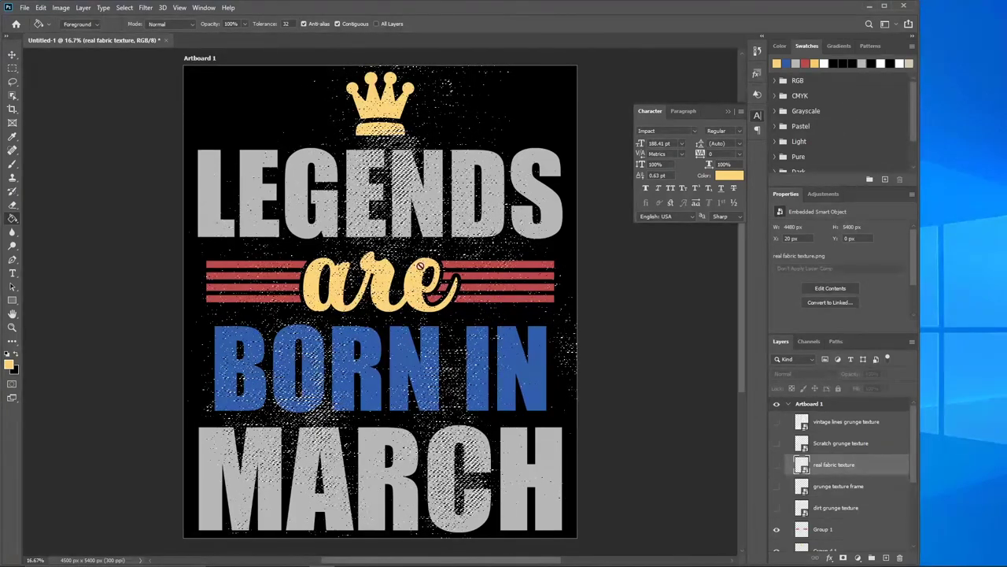
pyautogui.scroll(-3, 905, 465)
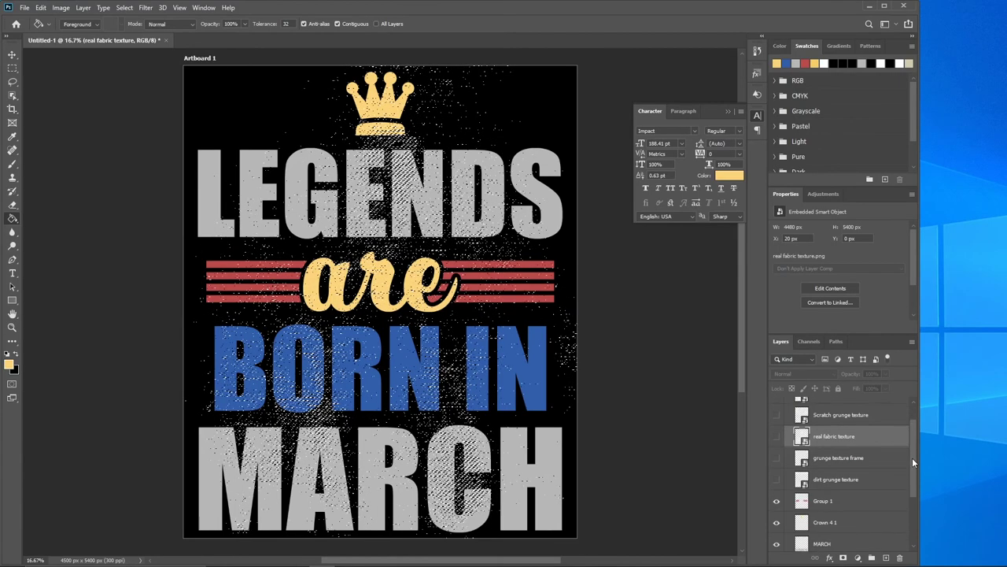
pyautogui.click(885, 489)
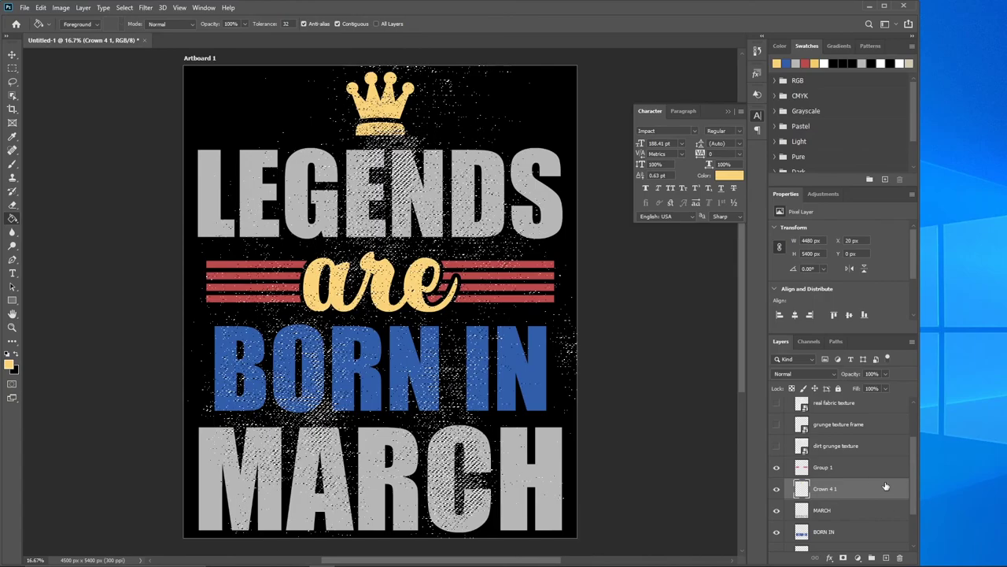
pyautogui.click(846, 470)
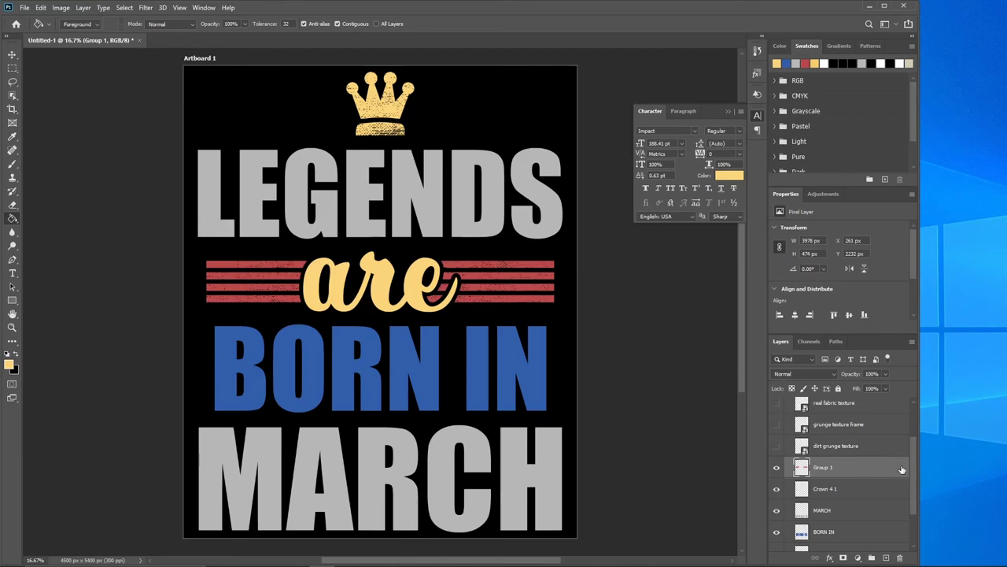
pyautogui.scroll(2, 902, 469)
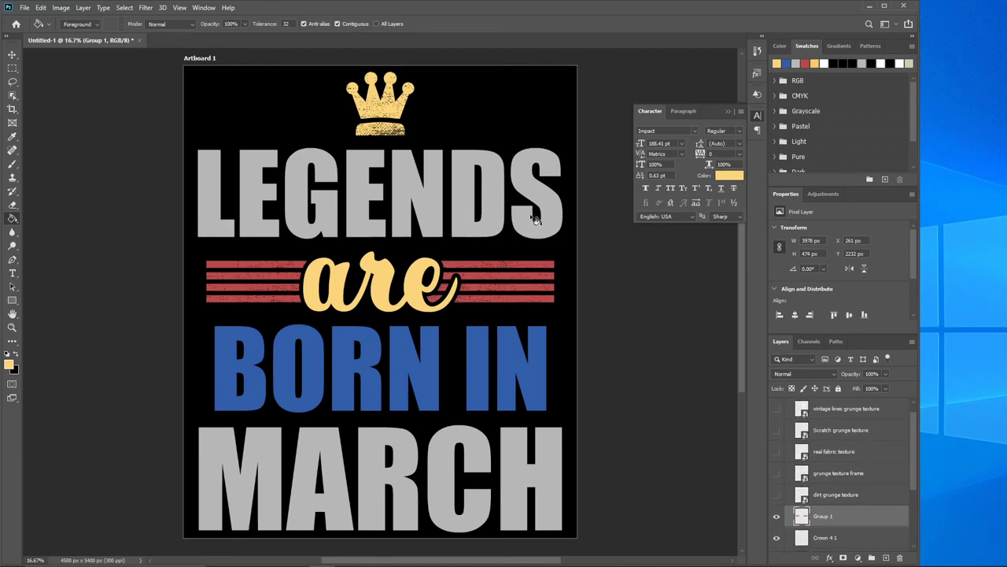
# Step: Place the vintage lines grunge texture above the LEGENDS layer, confined to its letters
pyautogui.scroll(1, 913, 460)
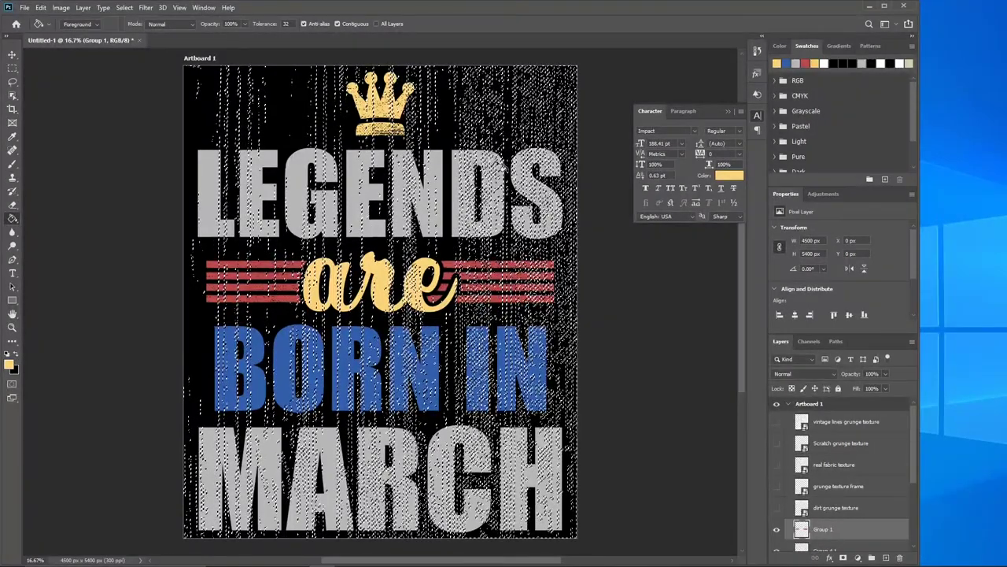
pyautogui.scroll(-3, 908, 478)
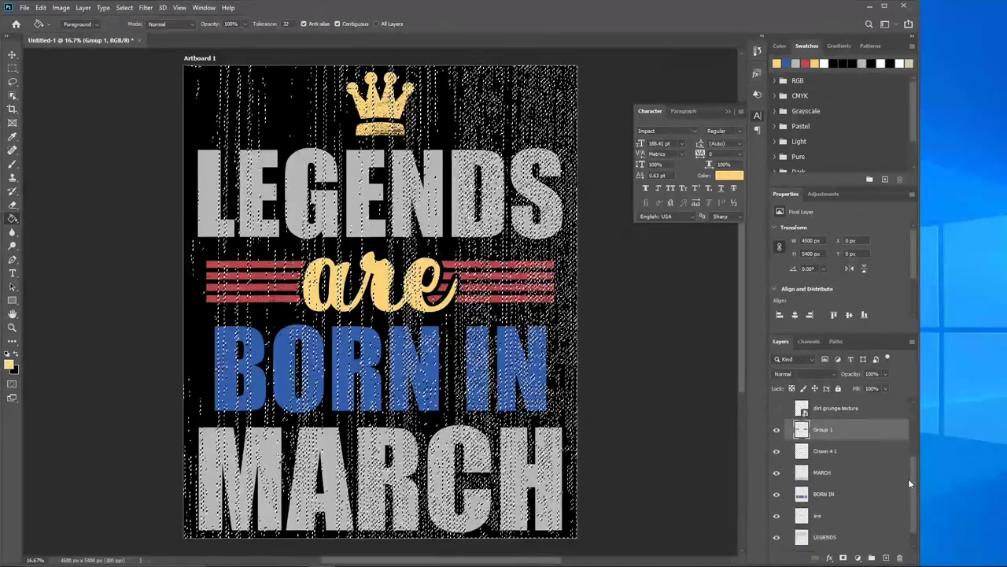
pyautogui.click(874, 519)
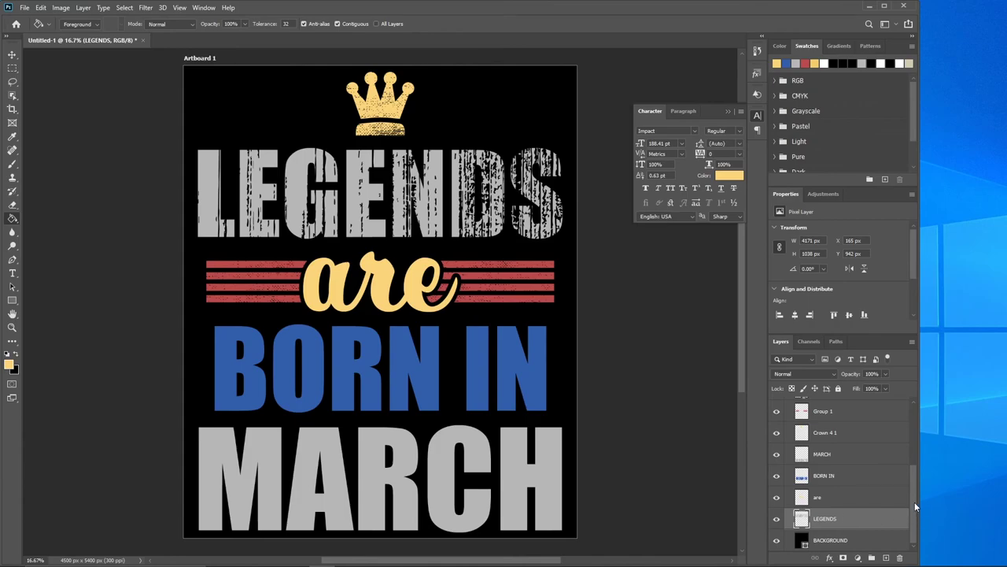
pyautogui.moveTo(915, 504); pyautogui.dragTo(915, 446)
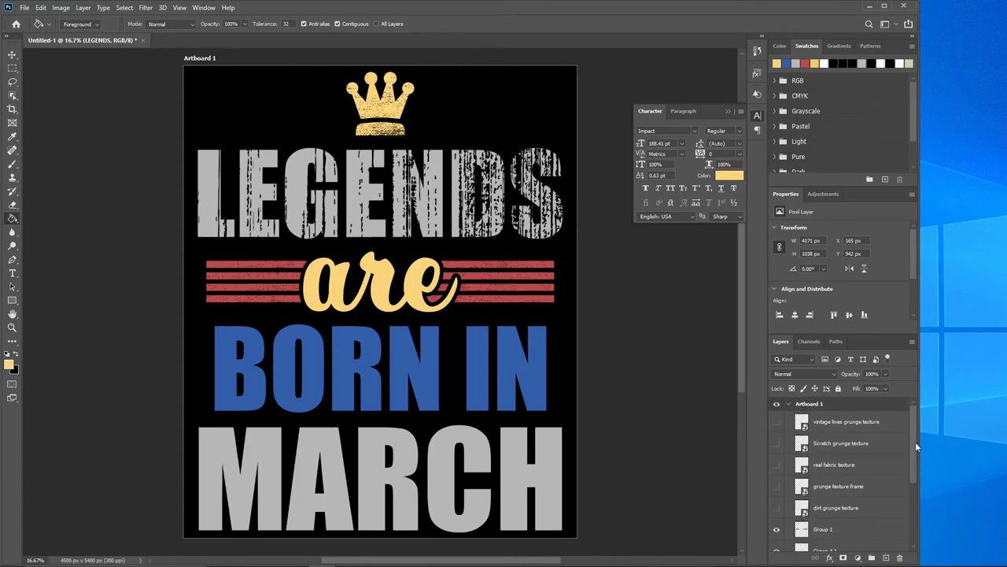
# Step: Show the dirt grunge texture and clip it to the MARCH layer with Ctrl+Alt+G
pyautogui.click(804, 510)
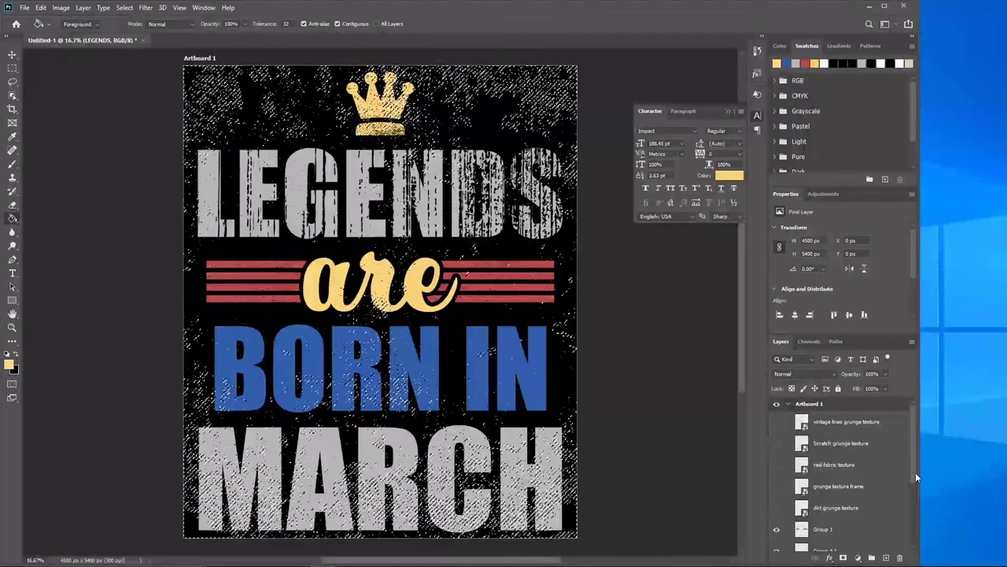
pyautogui.moveTo(913, 474); pyautogui.dragTo(906, 531)
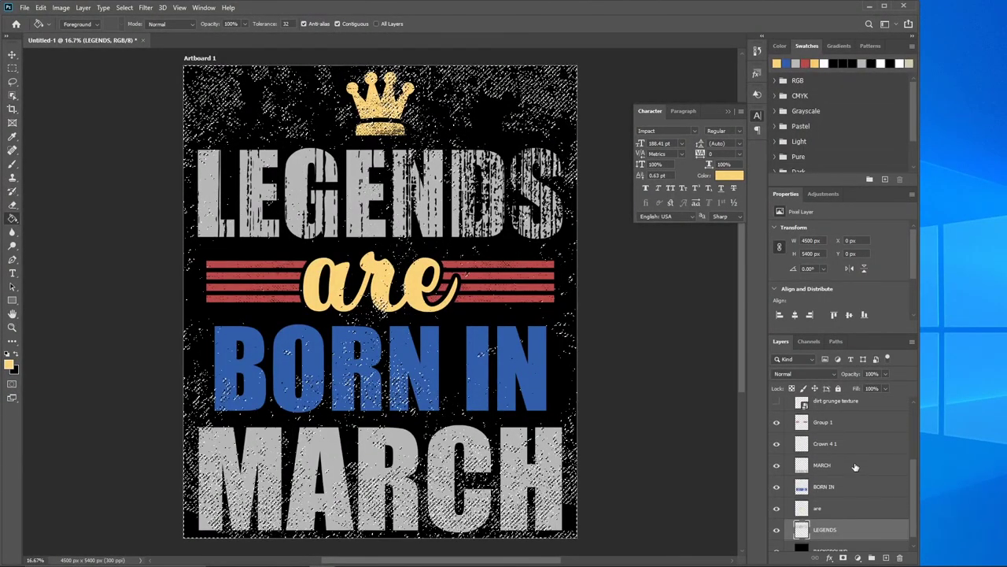
pyautogui.click(856, 467)
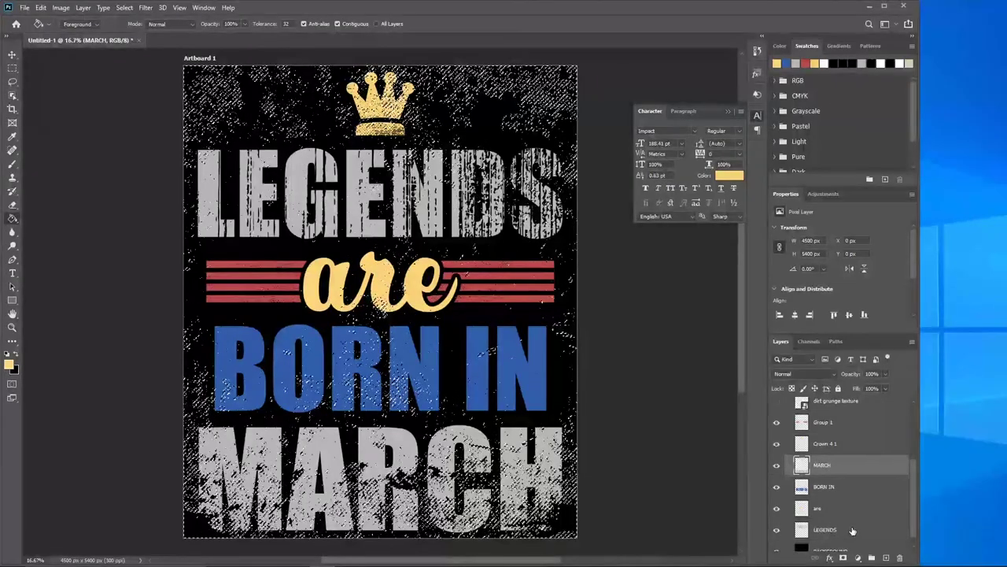
pyautogui.hotkey('ctrl', 'alt', 'g')
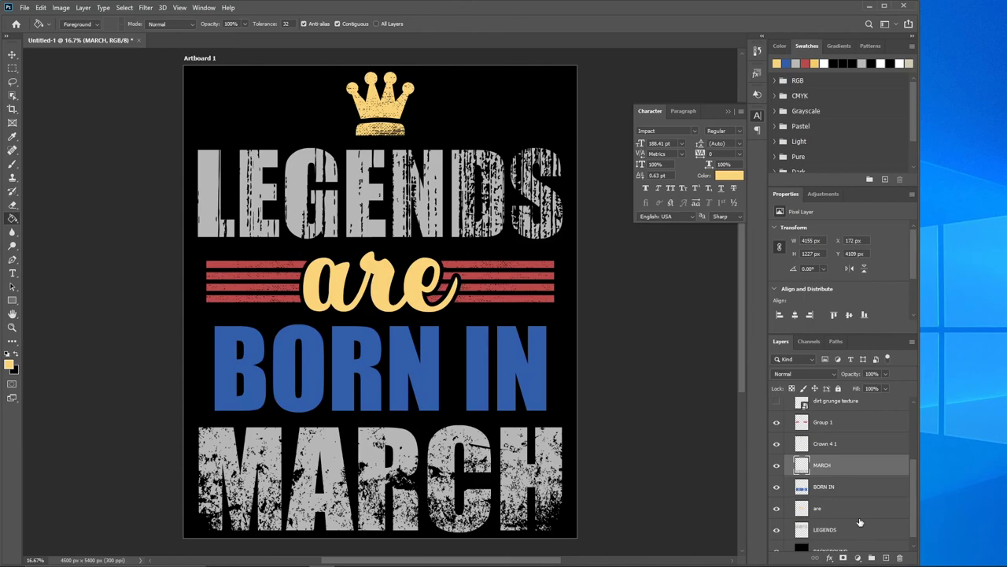
pyautogui.moveTo(913, 471); pyautogui.dragTo(913, 451)
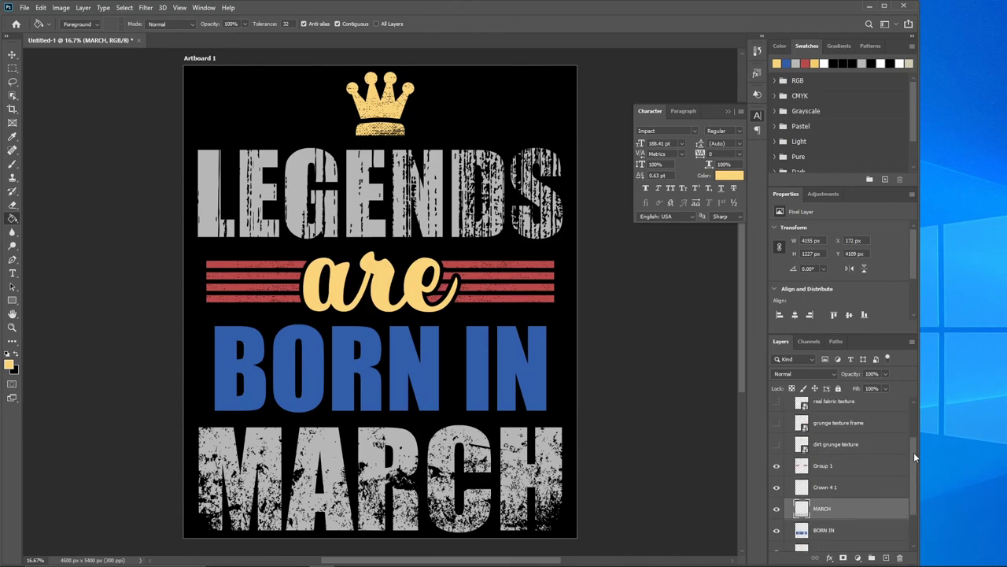
pyautogui.moveTo(914, 452); pyautogui.dragTo(913, 415)
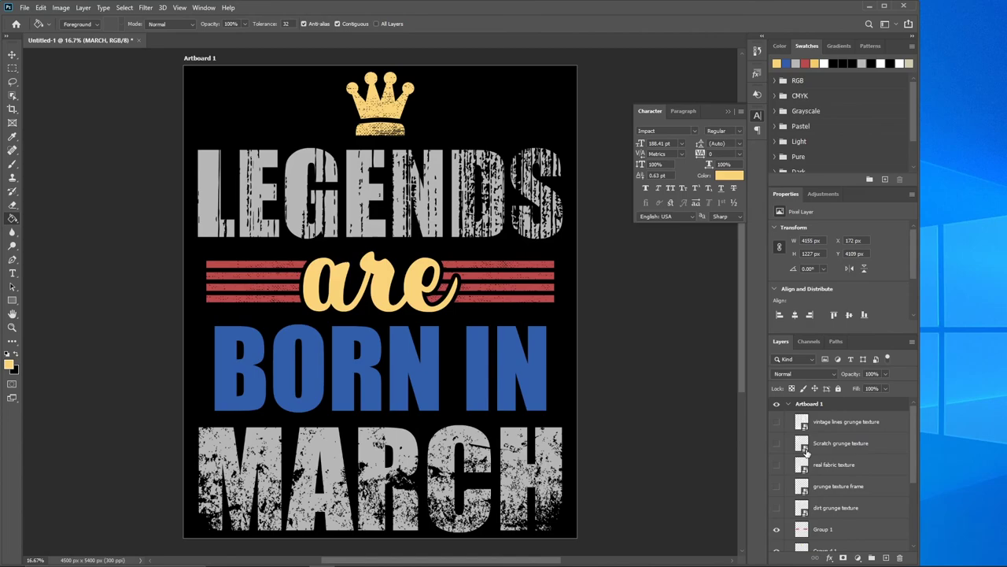
# Step: Clip the Scratch grunge texture to the 'are' and BORN IN text layers
pyautogui.moveTo(806, 450); pyautogui.dragTo(807, 454)
pyautogui.moveTo(808, 455); pyautogui.dragTo(806, 455)
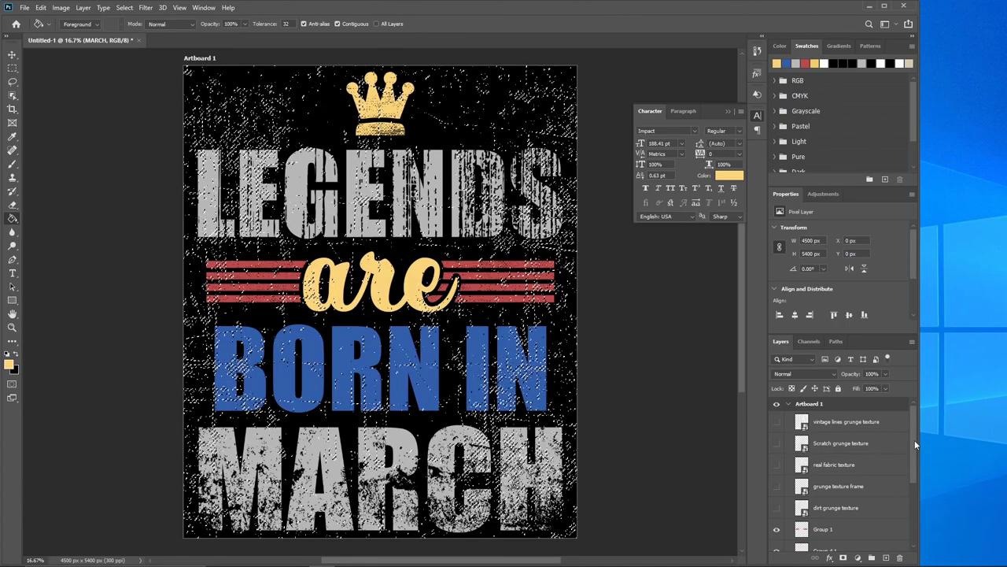
pyautogui.moveTo(914, 440); pyautogui.dragTo(906, 498)
pyautogui.click(877, 502)
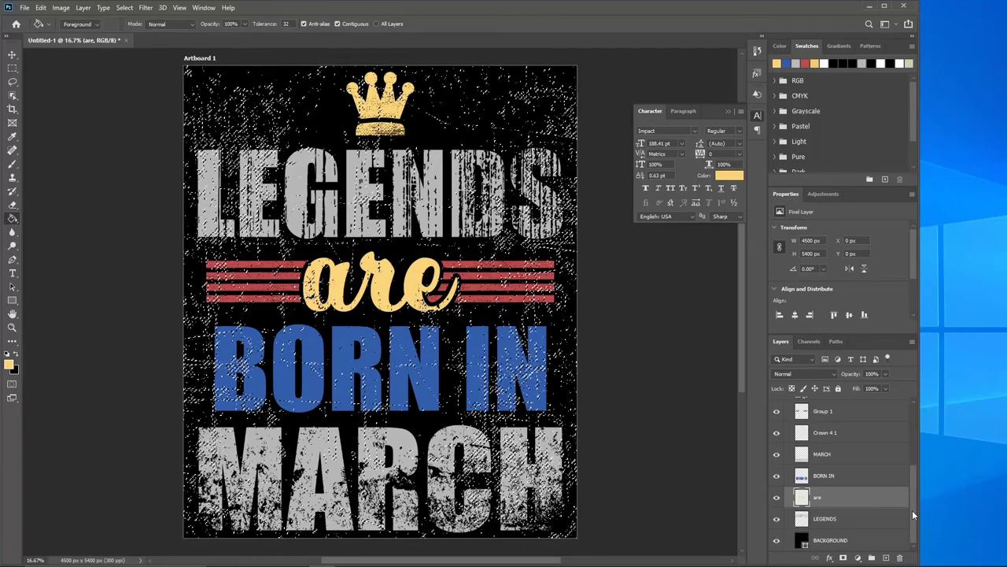
pyautogui.click(858, 475)
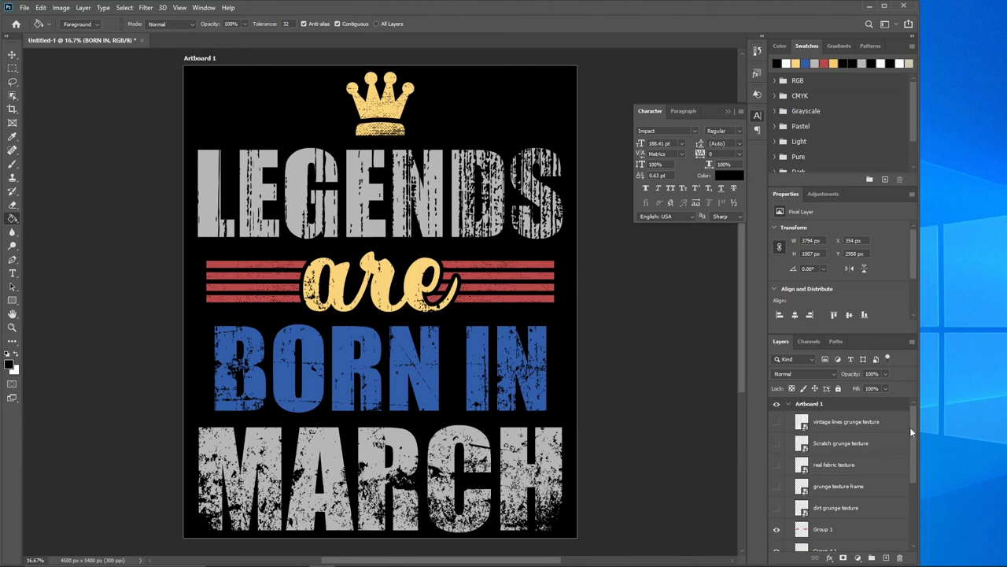
pyautogui.moveTo(911, 426); pyautogui.dragTo(904, 493)
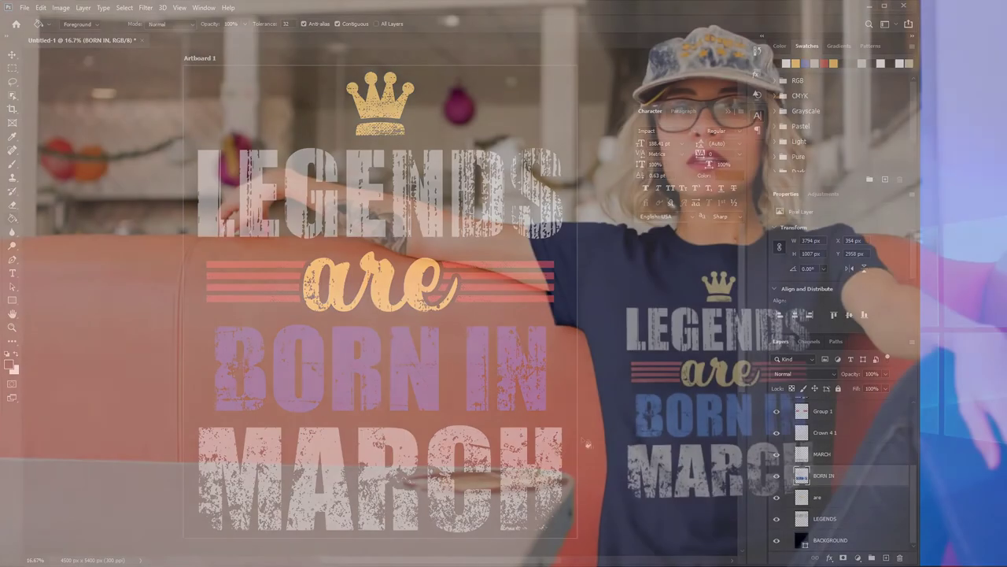